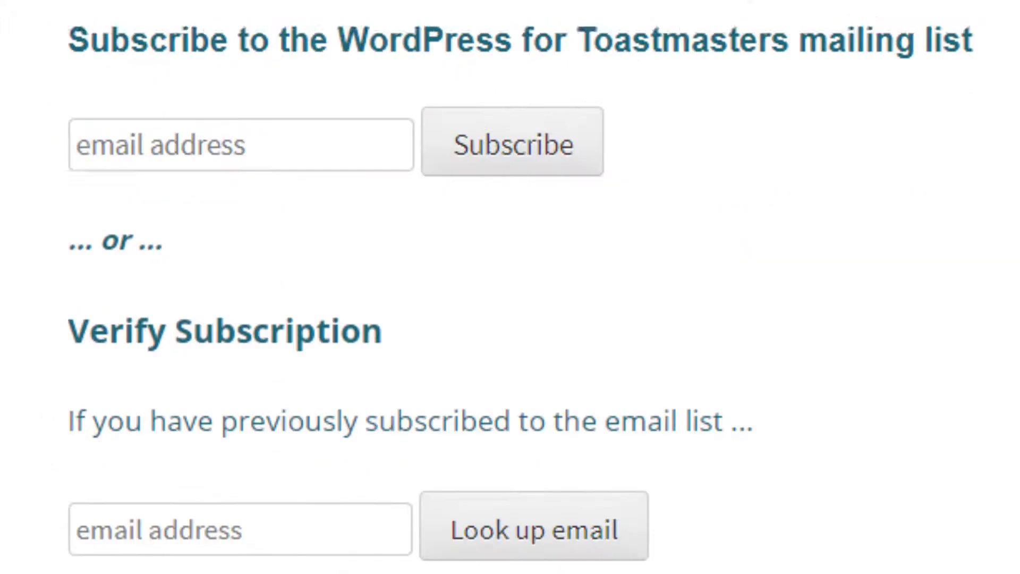
# Subscribe your email address to the mailing list, then open the New Website Setup link from the confirmation email.
pyautogui.click(273, 86)
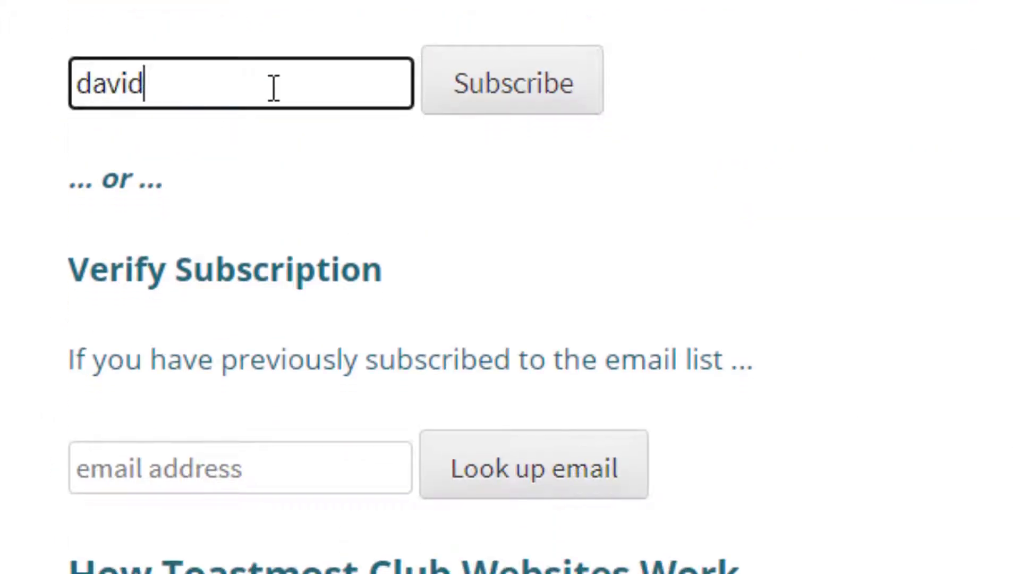
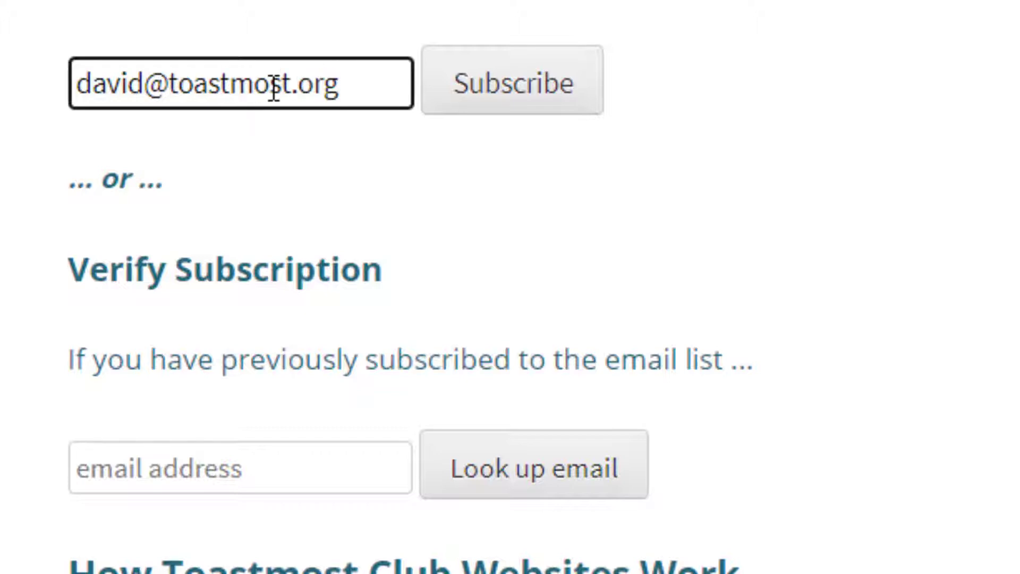
pyautogui.click(564, 95)
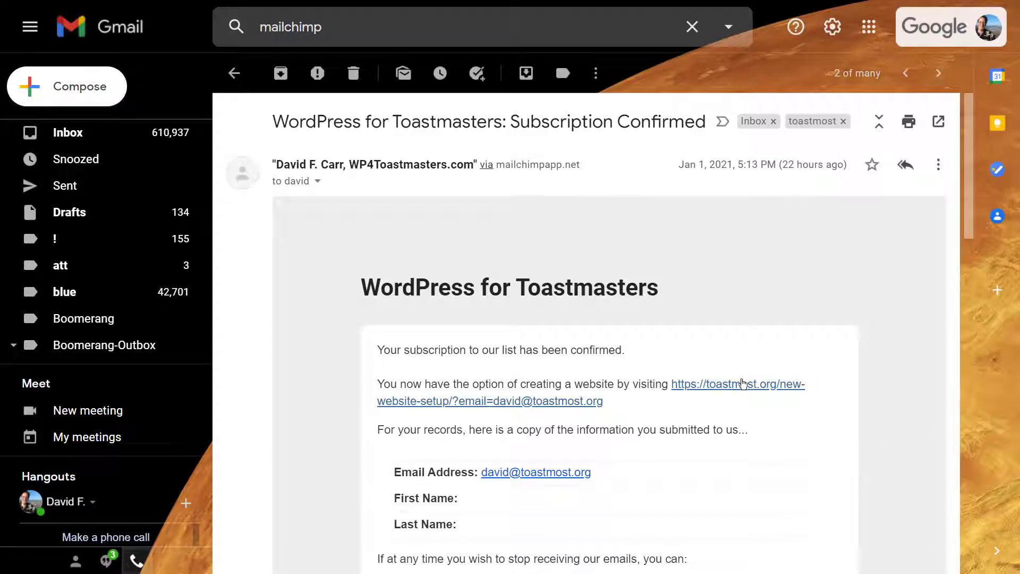
pyautogui.click(743, 390)
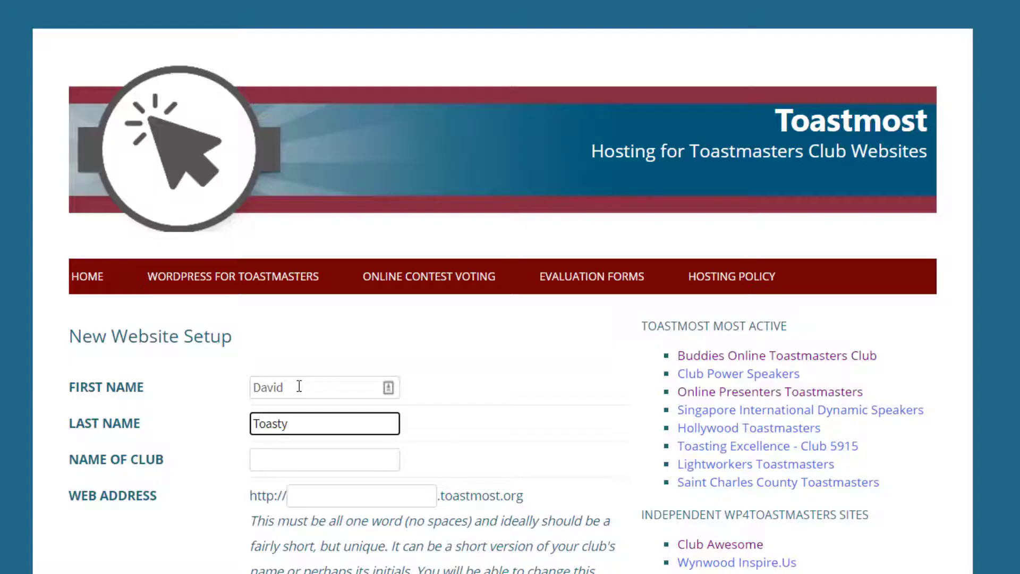
# Enter club name 'Happy 2021', web address 'happy', district 33, club 3988, location Boca Raton, Florida.
pyautogui.press('Tab')
pyautogui.write('Happy 2021')
pyautogui.press('Tab')
pyautogui.write('happy')
pyautogui.scroll(-10, 299, 383)
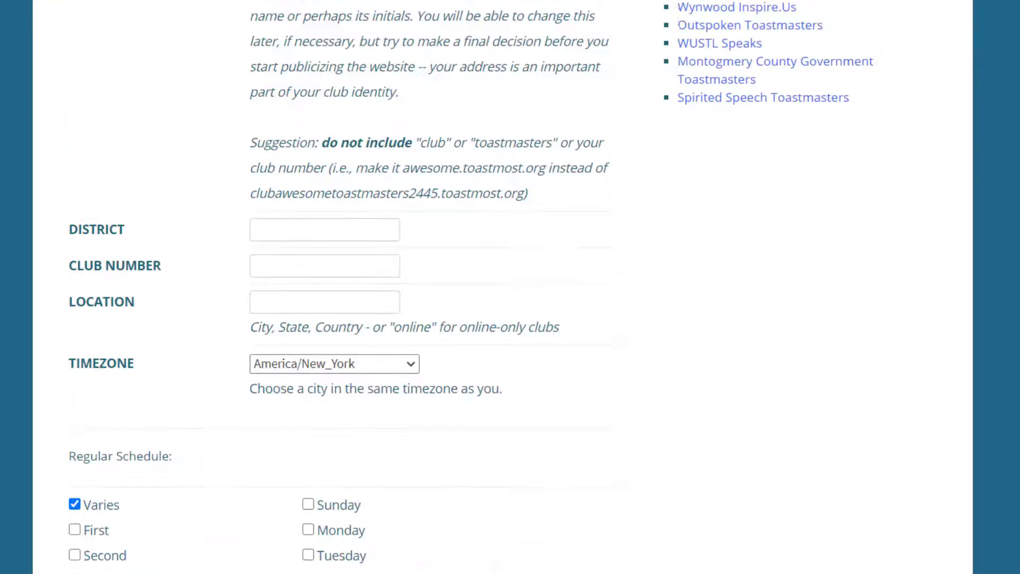
pyautogui.click(319, 167)
pyautogui.write('33')
pyautogui.press('Tab')
pyautogui.write('3988')
pyautogui.click(317, 235)
pyautogui.write('Boca Raton, Florida')
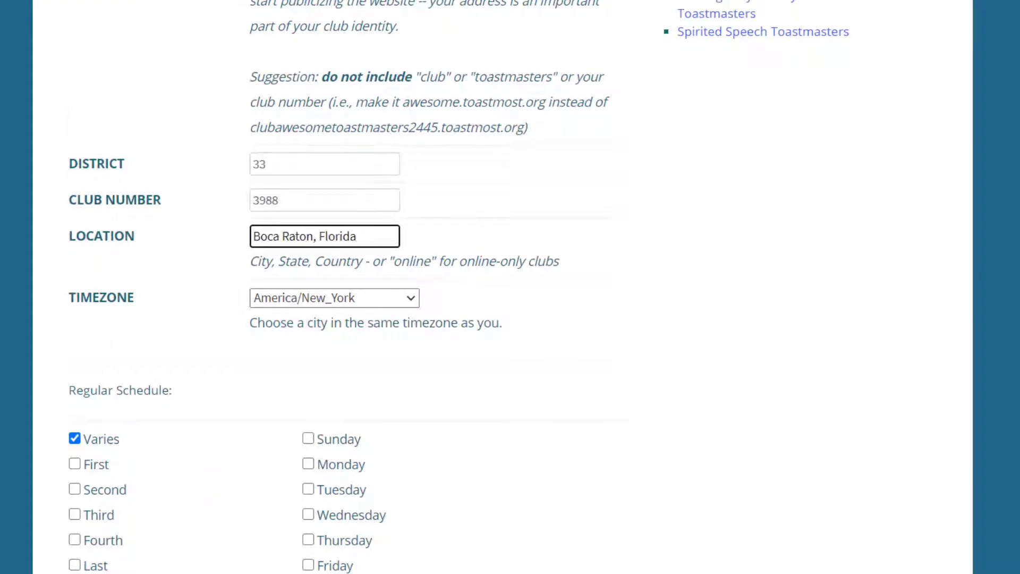
# Schedule meetings every Thursday at 6 p.m. and submit the setup form.
pyautogui.scroll(-4, 78, 376)
pyautogui.click(74, 211)
pyautogui.click(74, 363)
pyautogui.click(309, 312)
pyautogui.click(211, 418)
pyautogui.click(205, 363)
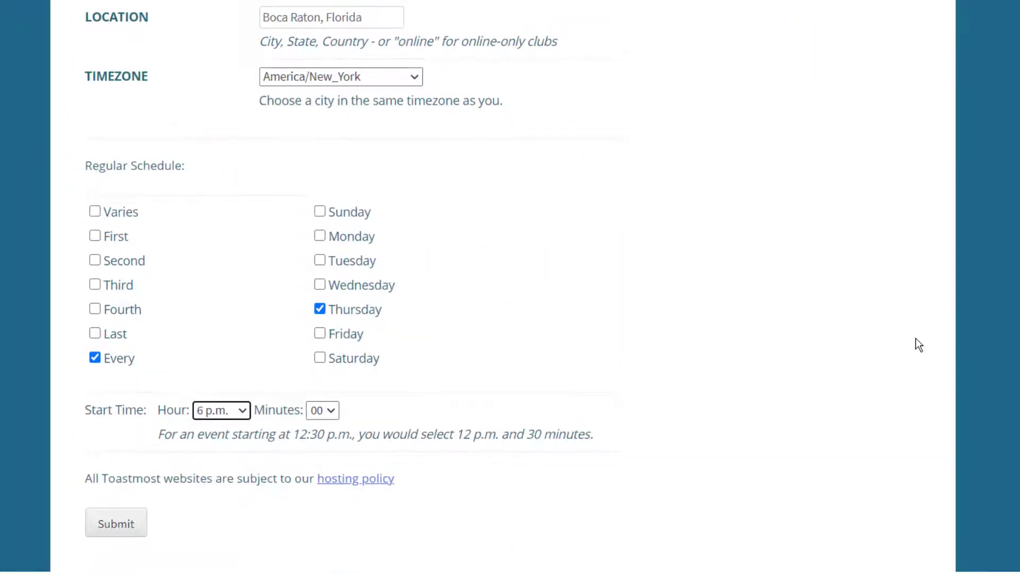
pyautogui.scroll(-4, 209, 331)
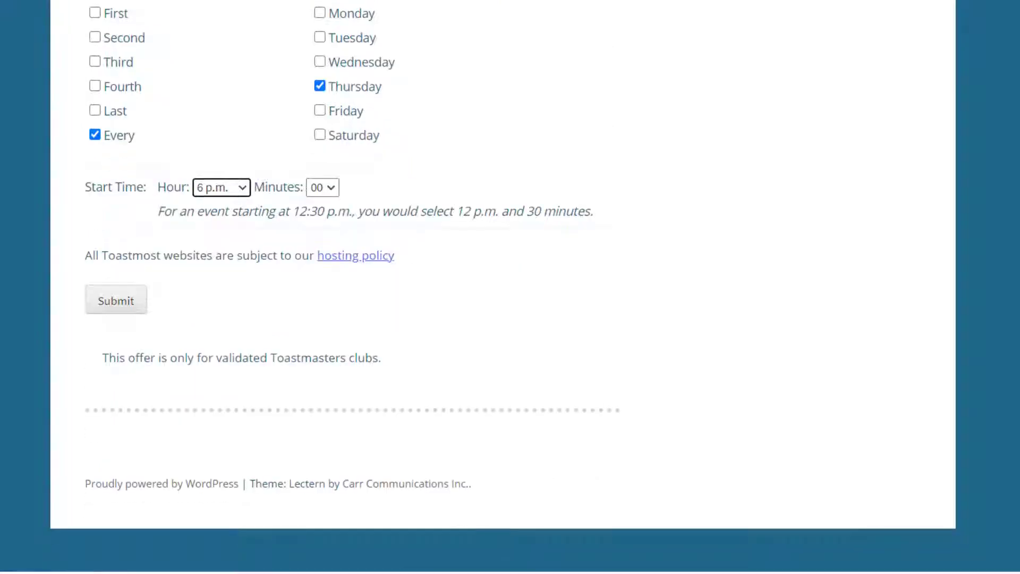
pyautogui.click(131, 307)
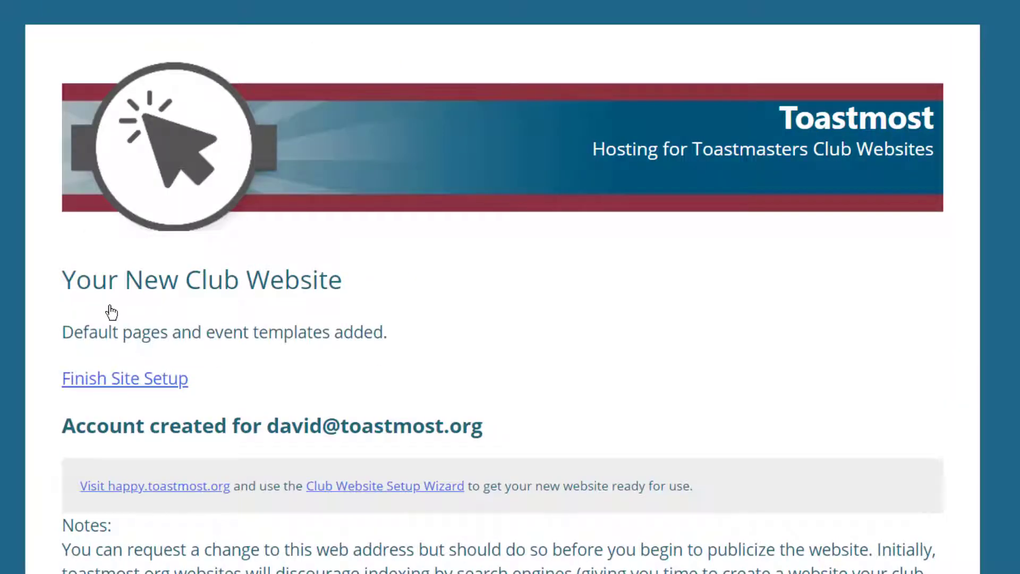
# Scroll to the login section of Your New Club Website and follow the site's login link.
pyautogui.scroll(-3, 111, 313)
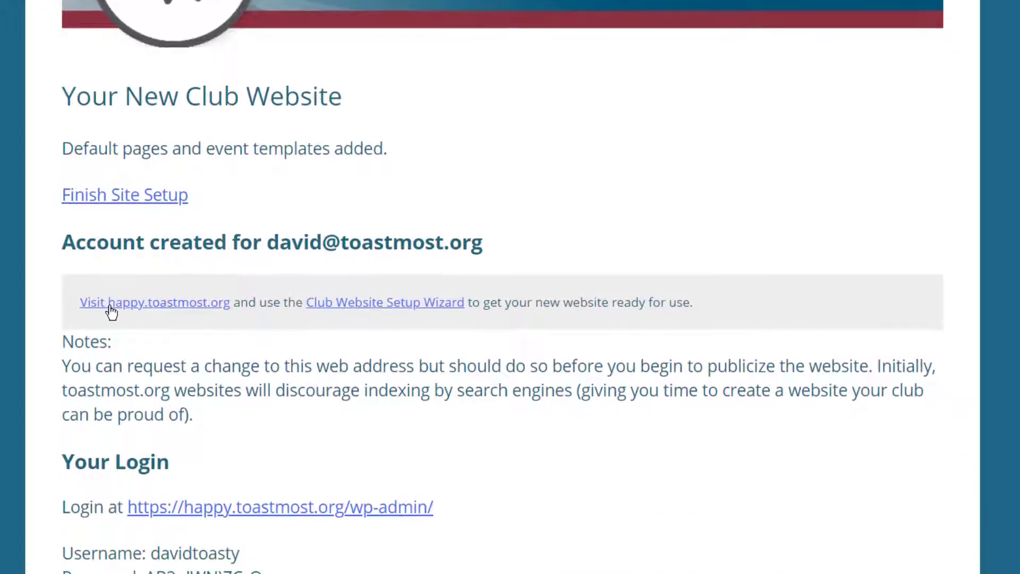
pyautogui.click(148, 198)
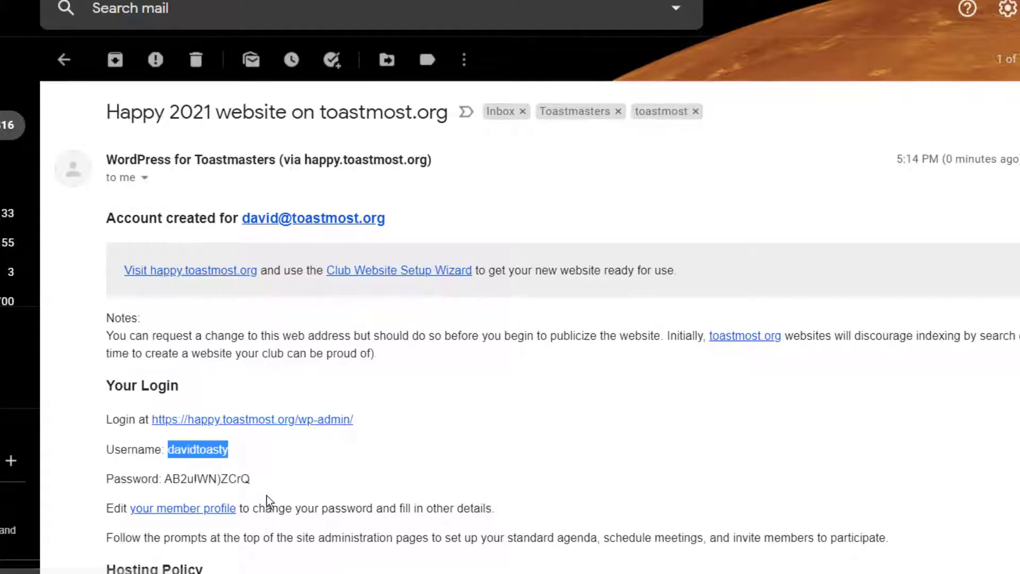
# Copy the account password from the email, paste it into the WordPress login, and log in.
pyautogui.moveTo(262, 485); pyautogui.dragTo(164, 480)
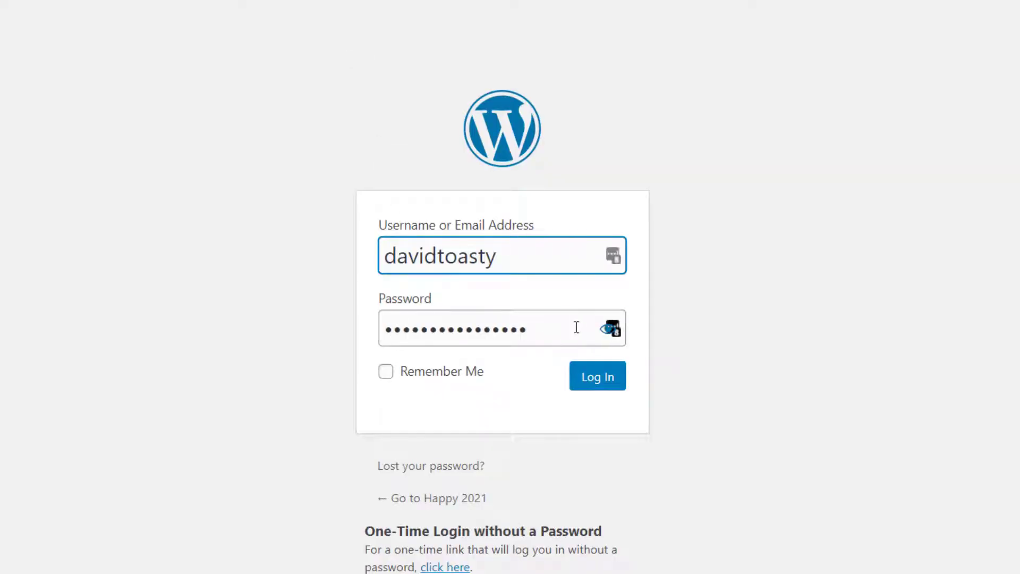
pyautogui.moveTo(577, 328); pyautogui.dragTo(378, 318)
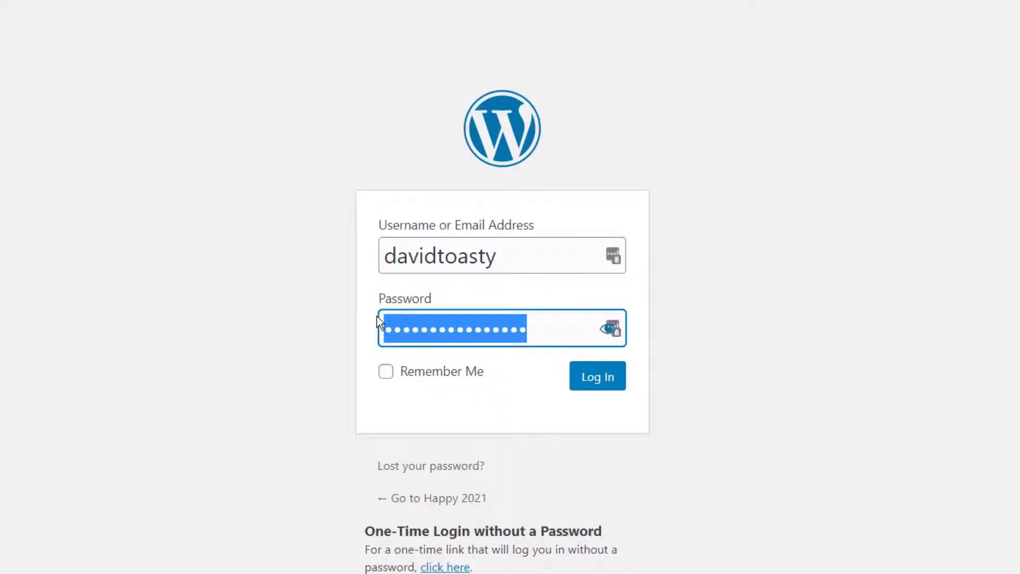
pyautogui.hotkey('ctrl', 'v')
pyautogui.click(616, 380)
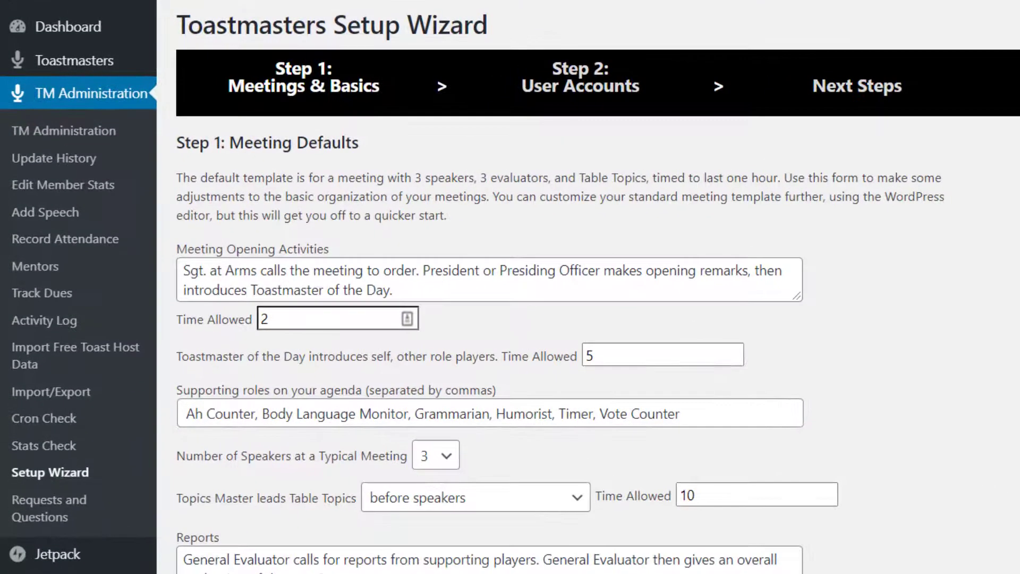
# Give opening activities 10 minutes, choose 4 speakers, and change Table Topics time to 15 minutes.
pyautogui.scroll(-5, 589, 287)
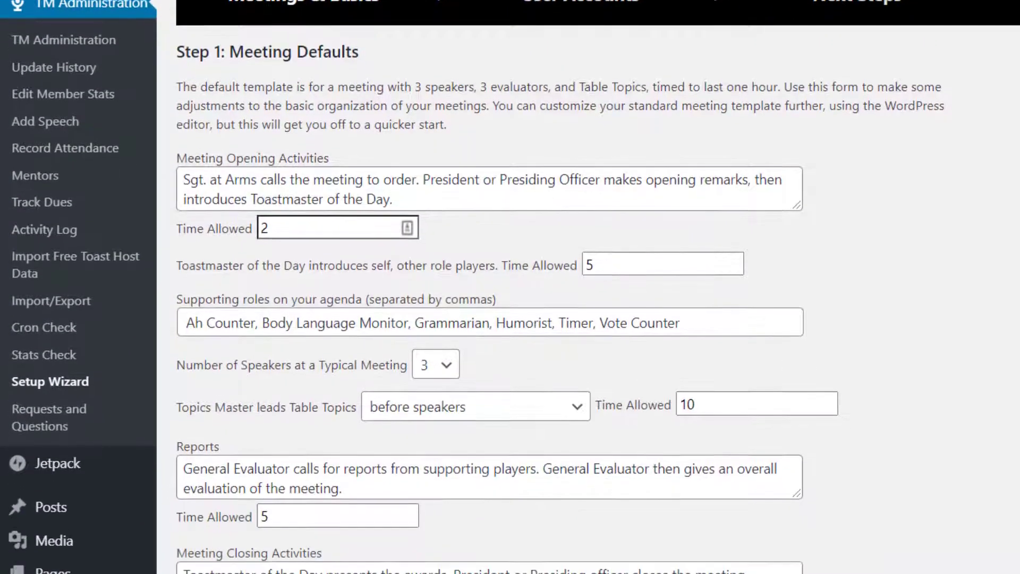
pyautogui.scroll(-1, 510, 287)
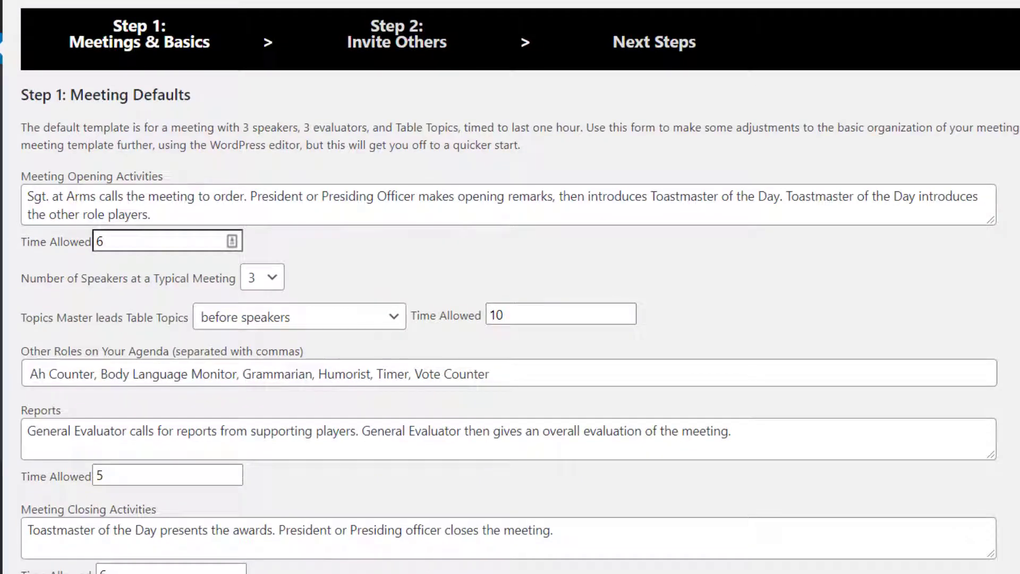
pyautogui.scroll(-3, 510, 287)
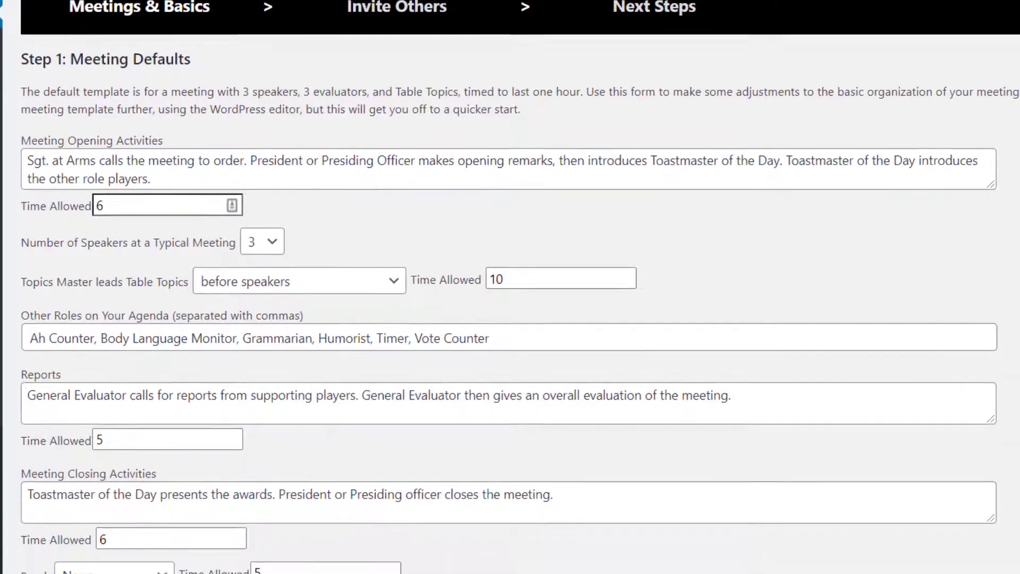
pyautogui.scroll(-1, 510, 287)
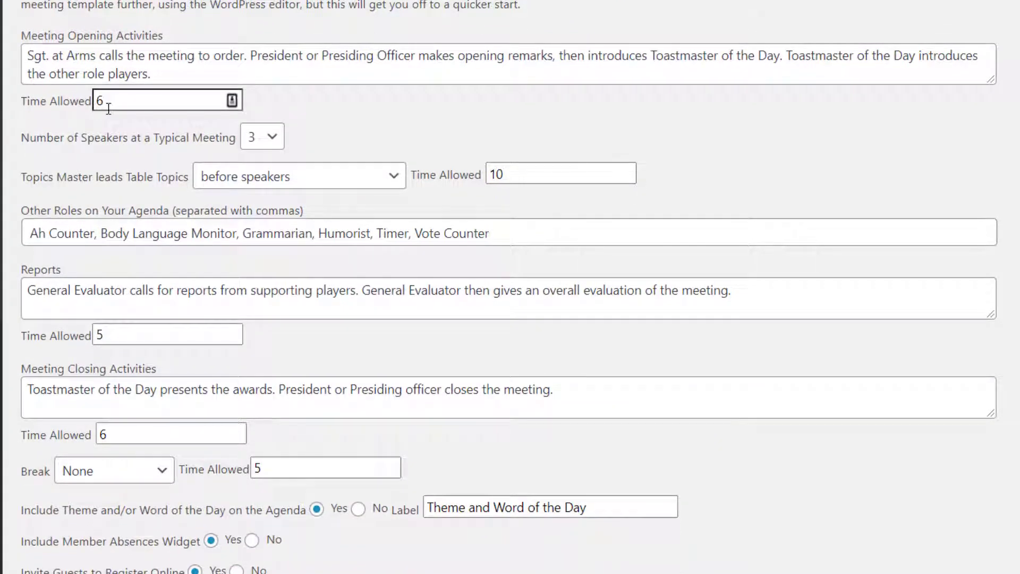
pyautogui.moveTo(145, 91); pyautogui.dragTo(55, 90)
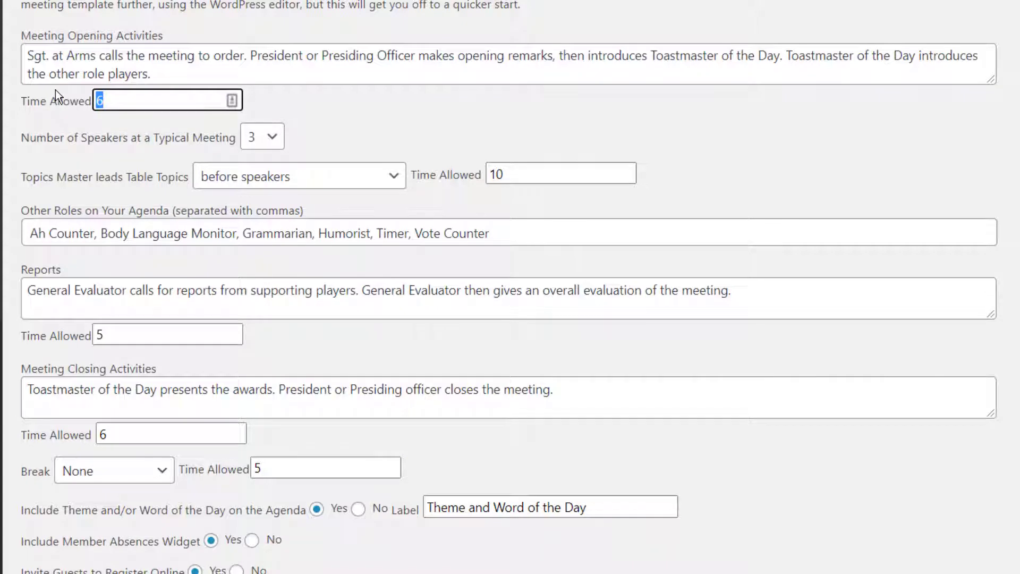
pyautogui.write('10')
pyautogui.click(273, 139)
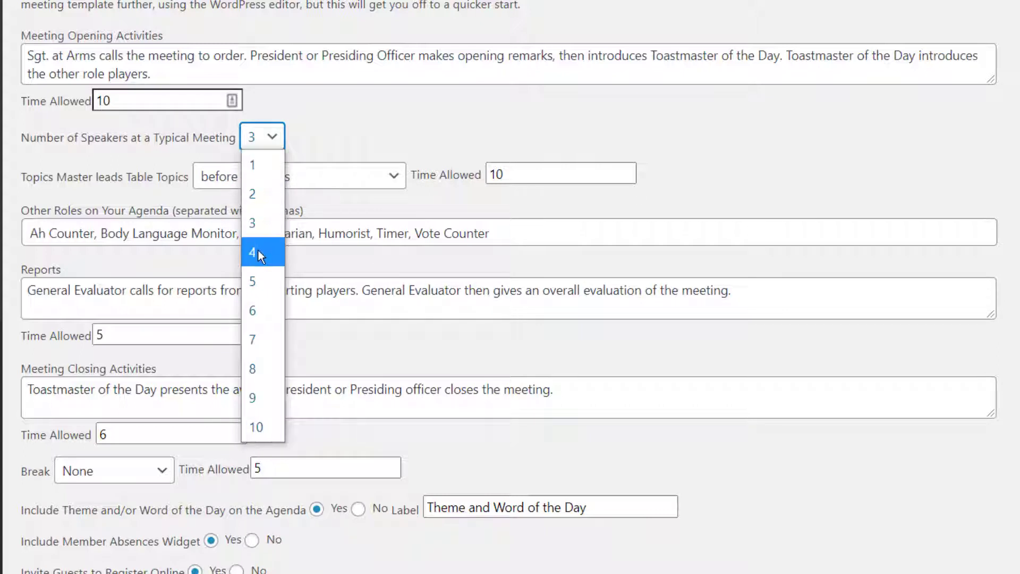
pyautogui.click(258, 250)
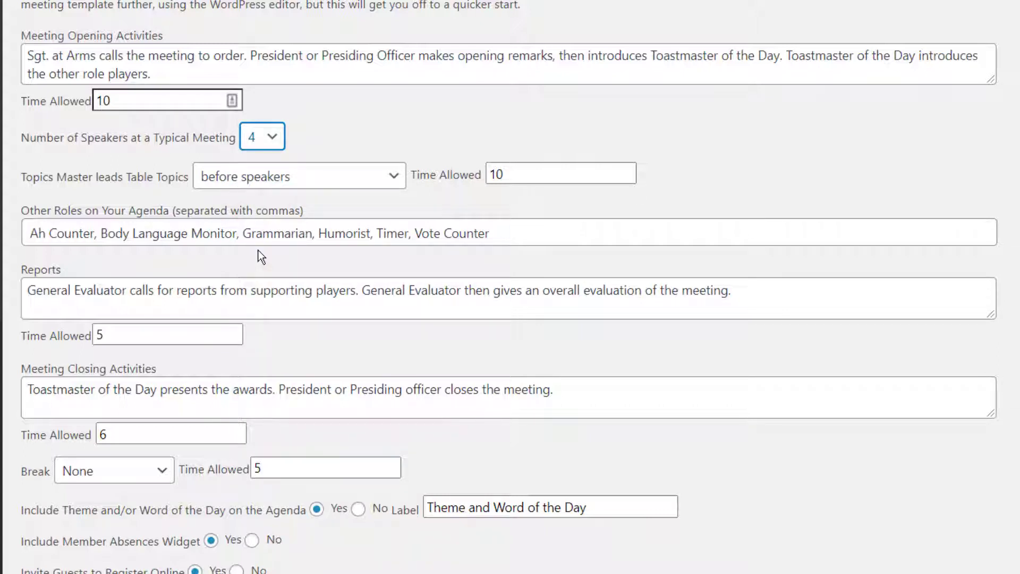
pyautogui.click(537, 175)
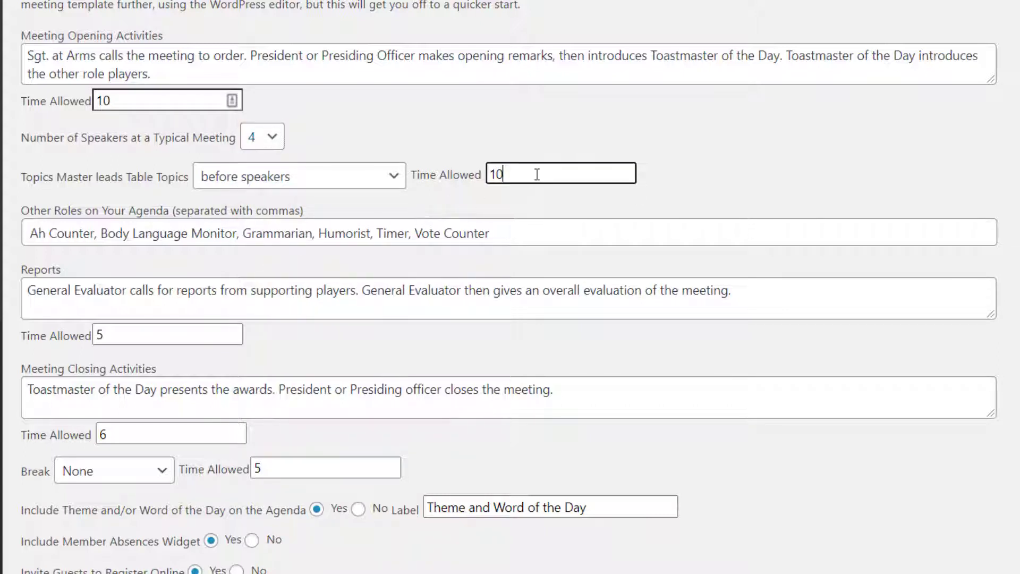
pyautogui.press('BackSpace')
pyautogui.write('5')
# Rename the Humorist agenda role to 'Joke Master' in the other roles list.
pyautogui.click(525, 239)
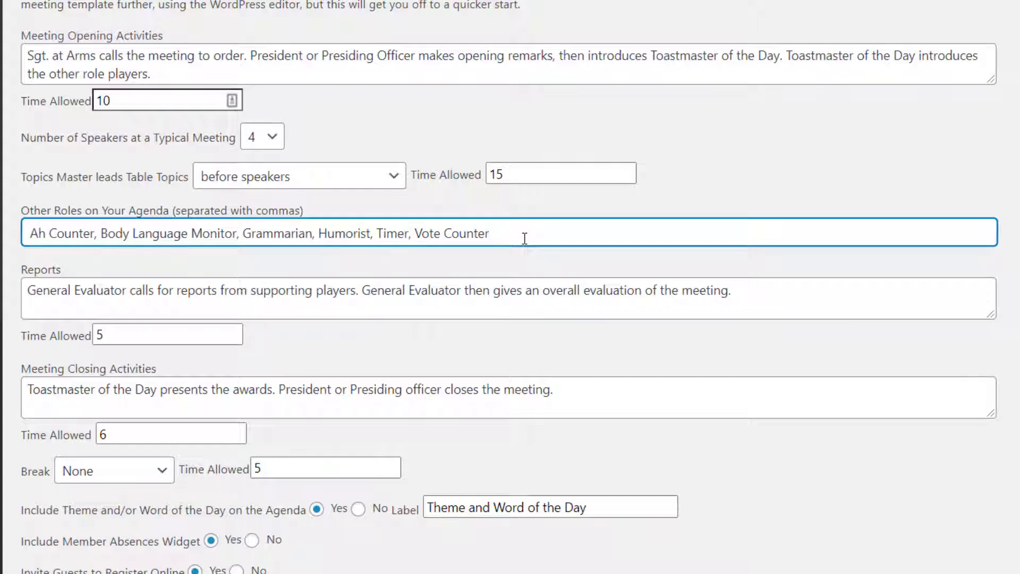
pyautogui.press('Left')
pyautogui.press('Left')
pyautogui.press('Left')
pyautogui.press('Left')
pyautogui.press('Left')
pyautogui.press('Left')
pyautogui.press('Left')
pyautogui.press('Left')
pyautogui.press('Left')
pyautogui.press('Left')
pyautogui.press('Left')
pyautogui.press('Left')
pyautogui.press('Left')
pyautogui.press('Left')
pyautogui.press('Left')
pyautogui.press('Left')
pyautogui.press('Left')
pyautogui.press('Left')
pyautogui.press('Left')
pyautogui.press('Left')
pyautogui.press('Left')
pyautogui.press('Left')
pyautogui.press('Left')
pyautogui.press('Left')
pyautogui.hotkey('shift', 'Right')
pyautogui.hotkey('shift', 'Right')
pyautogui.hotkey('shift', 'Right')
pyautogui.hotkey('shift', 'Right')
pyautogui.hotkey('shift', 'Right')
pyautogui.hotkey('shift', 'Right')
pyautogui.hotkey('shift', 'Right')
pyautogui.hotkey('shift', 'Right')
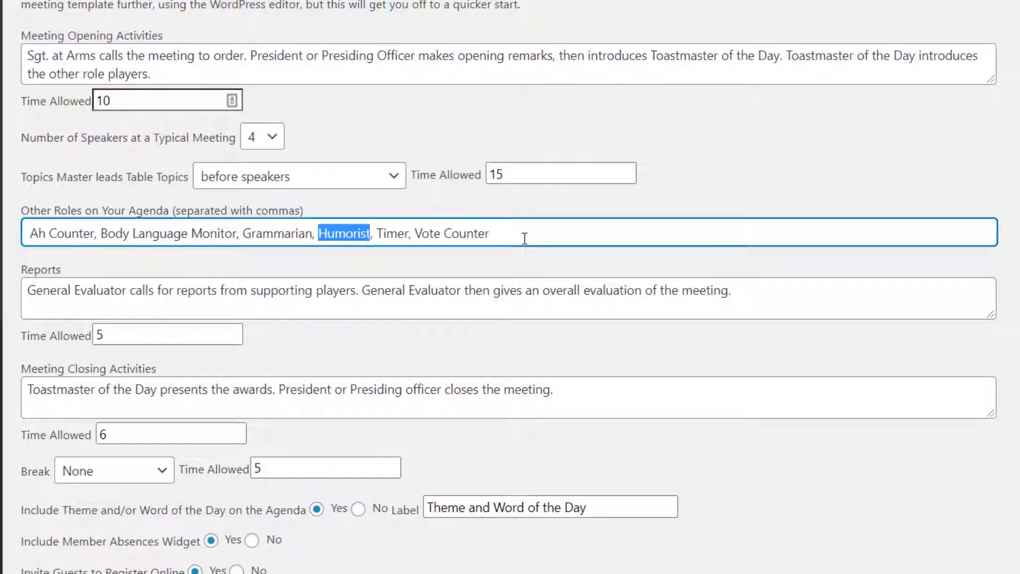
pyautogui.write('Joke Ma')
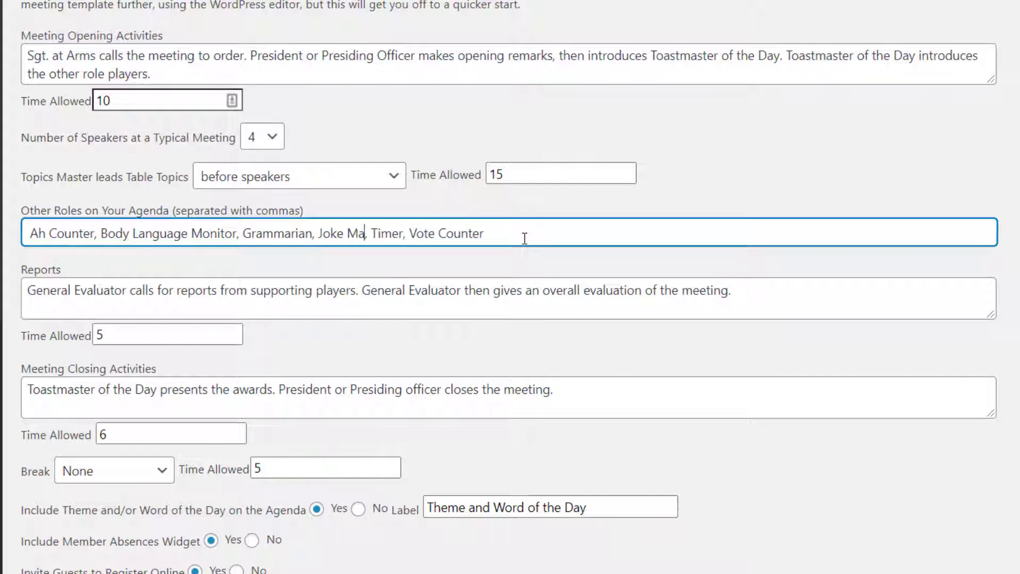
pyautogui.write('ster')
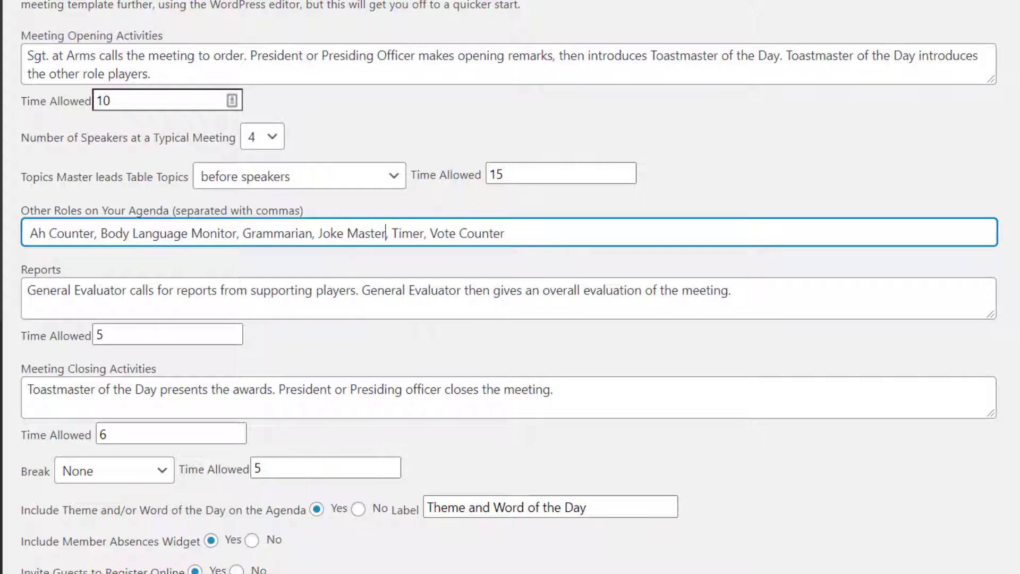
# Set closing activities to 10 minutes, put the break before speakers, and save meeting options.
pyautogui.scroll(-3, 510, 287)
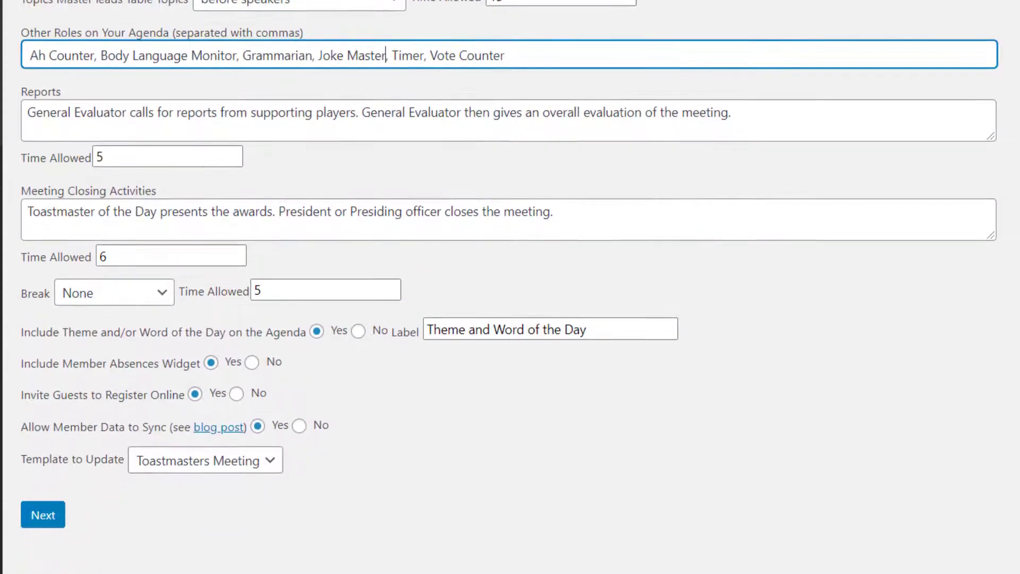
pyautogui.scroll(-2, 510, 287)
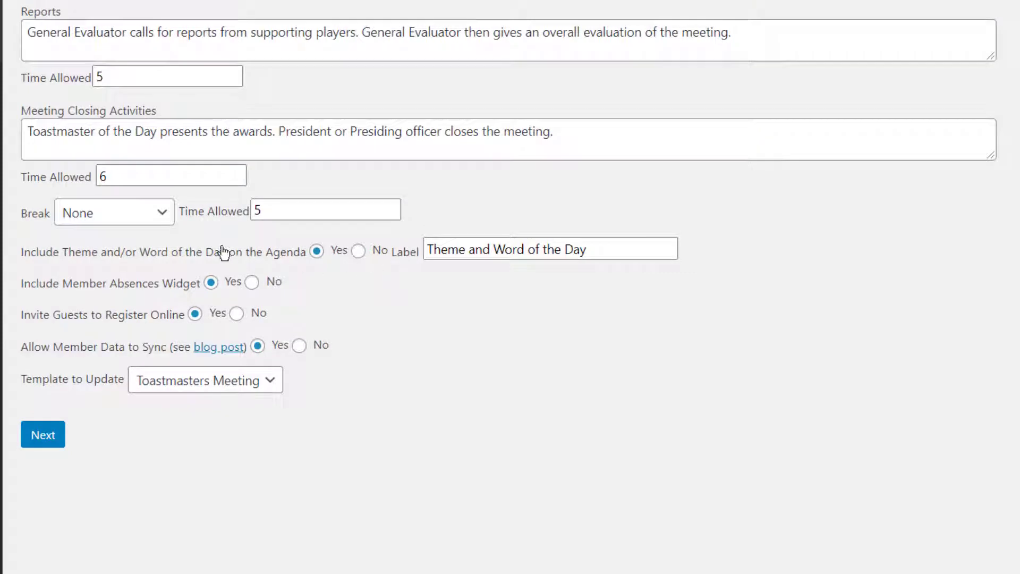
pyautogui.moveTo(177, 172); pyautogui.dragTo(60, 173)
pyautogui.write('10')
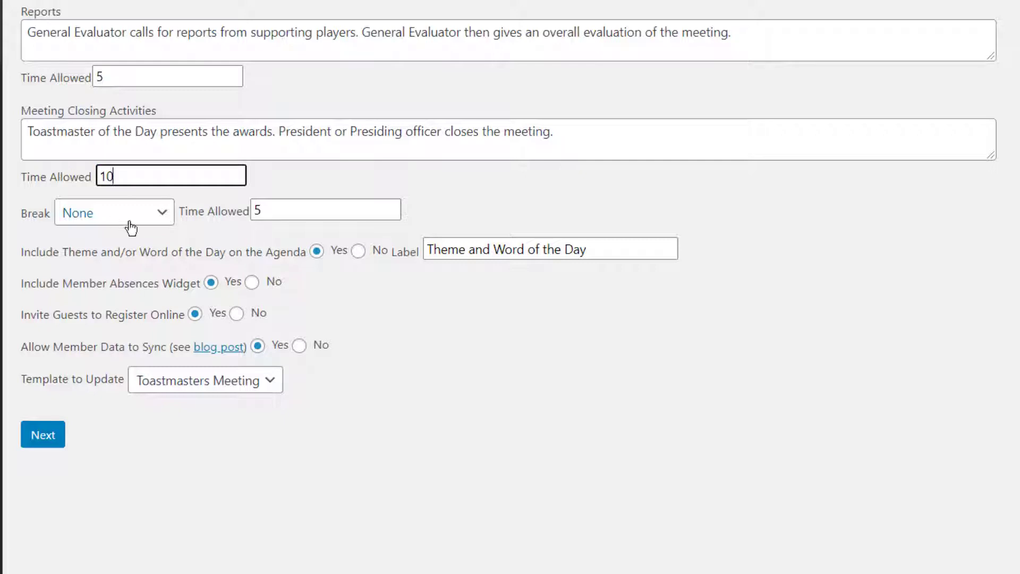
pyautogui.click(169, 224)
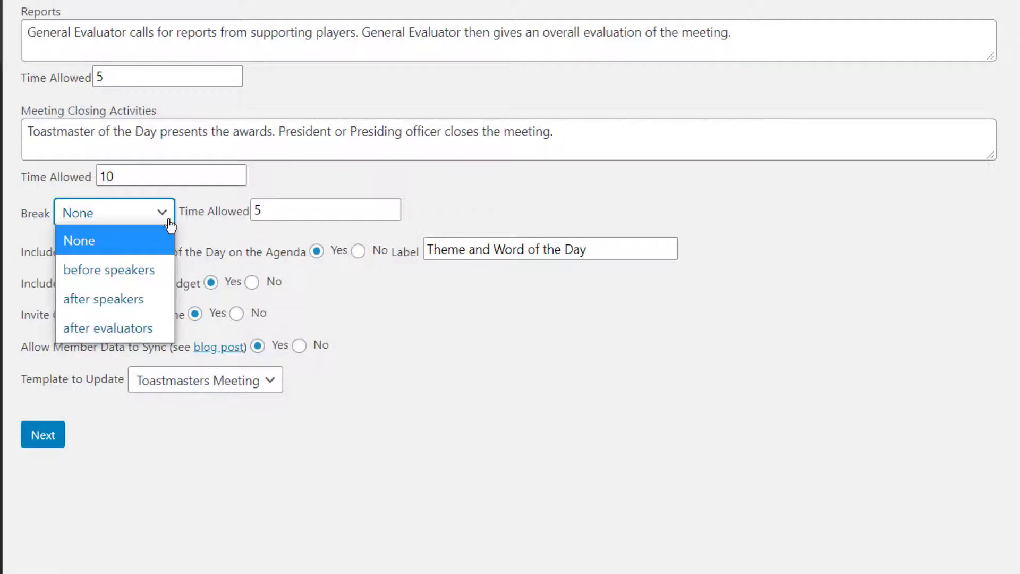
pyautogui.click(146, 272)
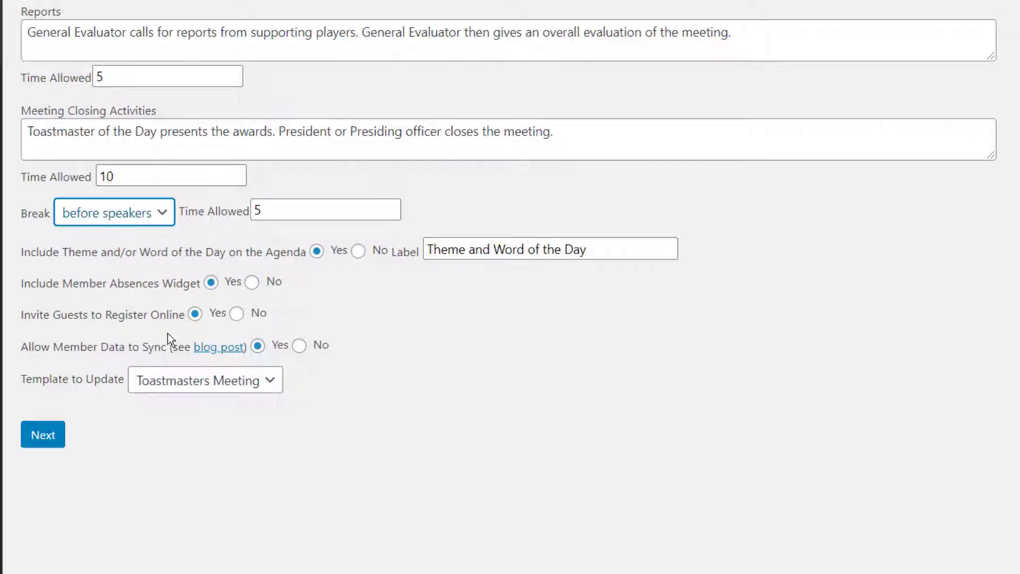
pyautogui.click(44, 436)
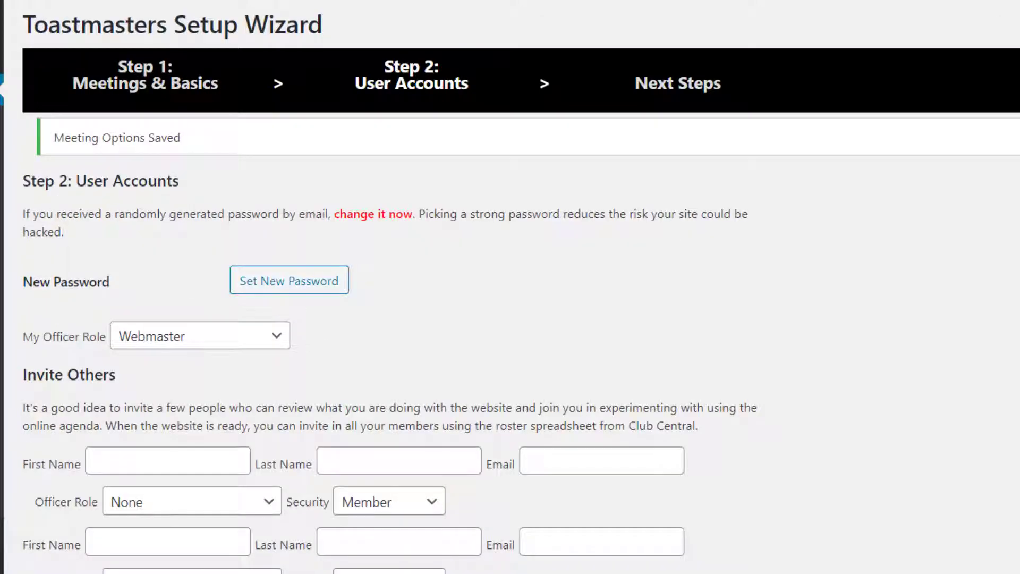
# Replace the generated account password with your own password that the meter rates Strong.
pyautogui.click(303, 290)
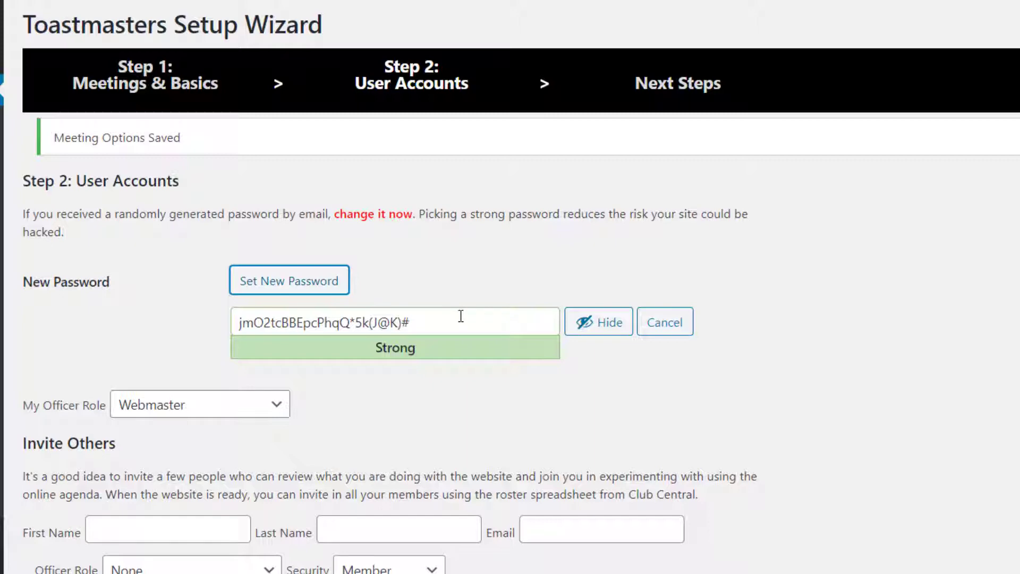
pyautogui.moveTo(463, 319); pyautogui.dragTo(221, 307)
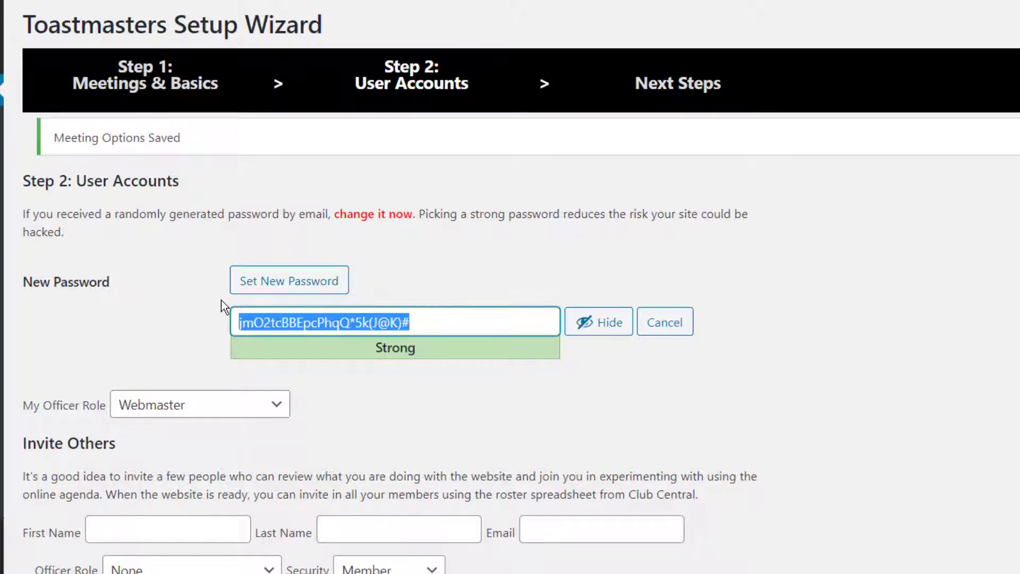
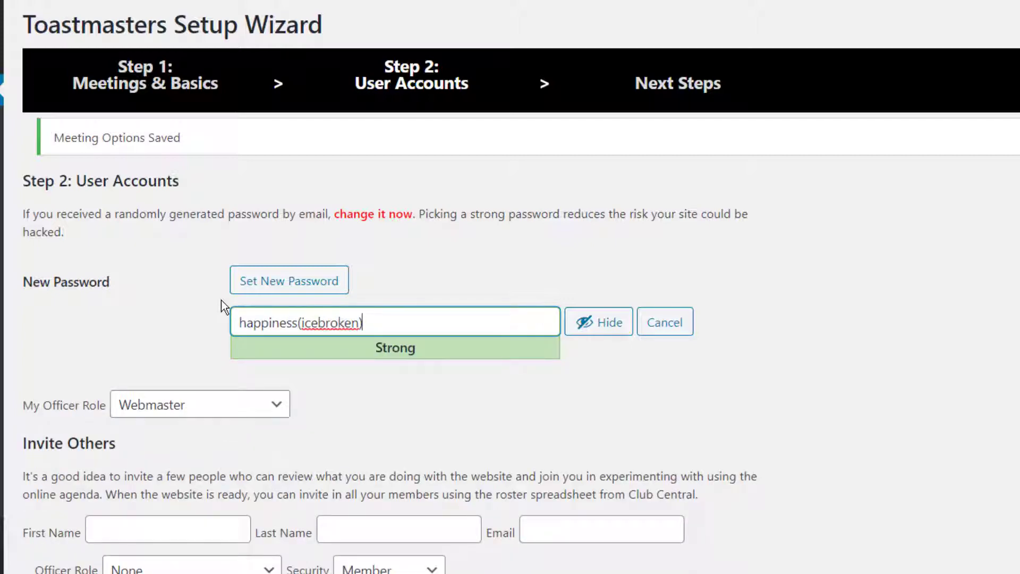
pyautogui.hotkey('shift', 'Left')
pyautogui.hotkey('shift', 'Left')
pyautogui.hotkey('shift', 'Left')
pyautogui.hotkey('shift', 'Left')
pyautogui.hotkey('shift', 'Left')
pyautogui.hotkey('shift', 'Left')
pyautogui.hotkey('shift', 'Left')
pyautogui.hotkey('shift', 'Left')
pyautogui.hotkey('shift', 'Left')
pyautogui.hotkey('shift', 'Left')
pyautogui.hotkey('shift', 'Left')
pyautogui.hotkey('shift', 'Left')
pyautogui.hotkey('shift', 'Left')
pyautogui.hotkey('shift', 'Left')
pyautogui.hotkey('shift', 'Left')
pyautogui.hotkey('shift', 'Left')
pyautogui.hotkey('shift', 'Left')
pyautogui.hotkey('shift', 'Left')
pyautogui.hotkey('shift', 'Left')
pyautogui.hotkey('shift', 'Left')
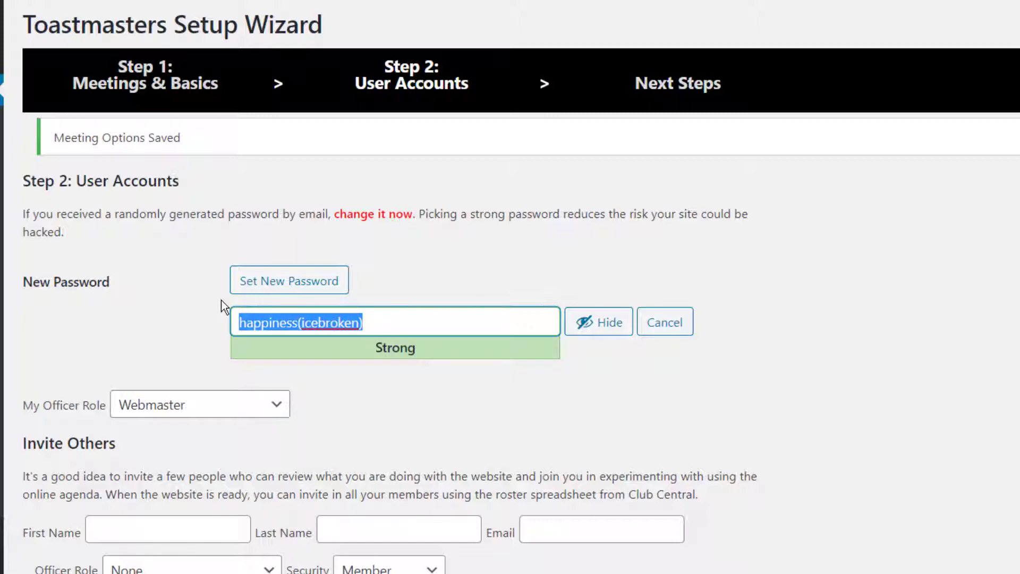
pyautogui.scroll(-5, 511, 287)
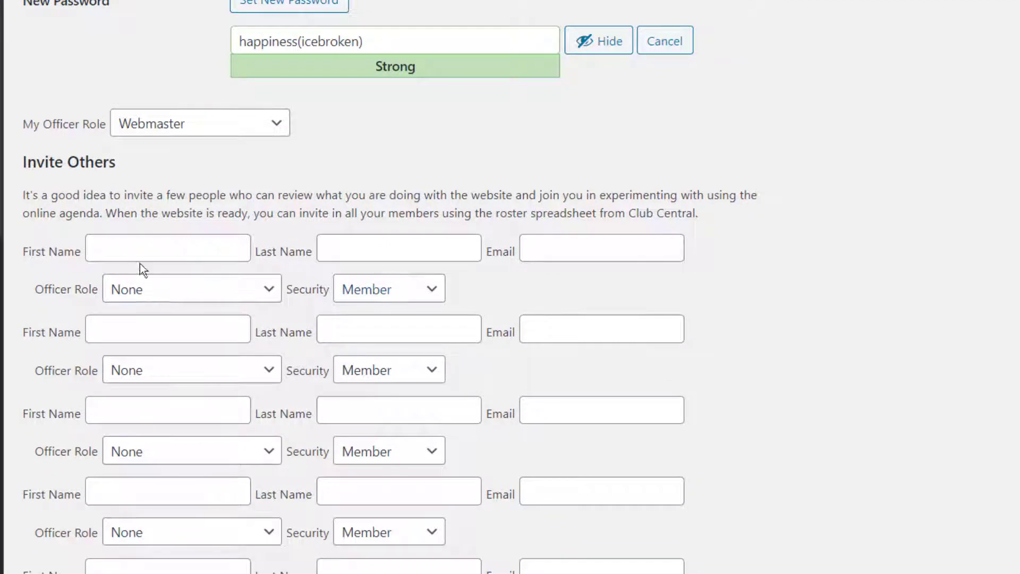
# Invite the first person by name and email as President with Administrator security.
pyautogui.click(143, 253)
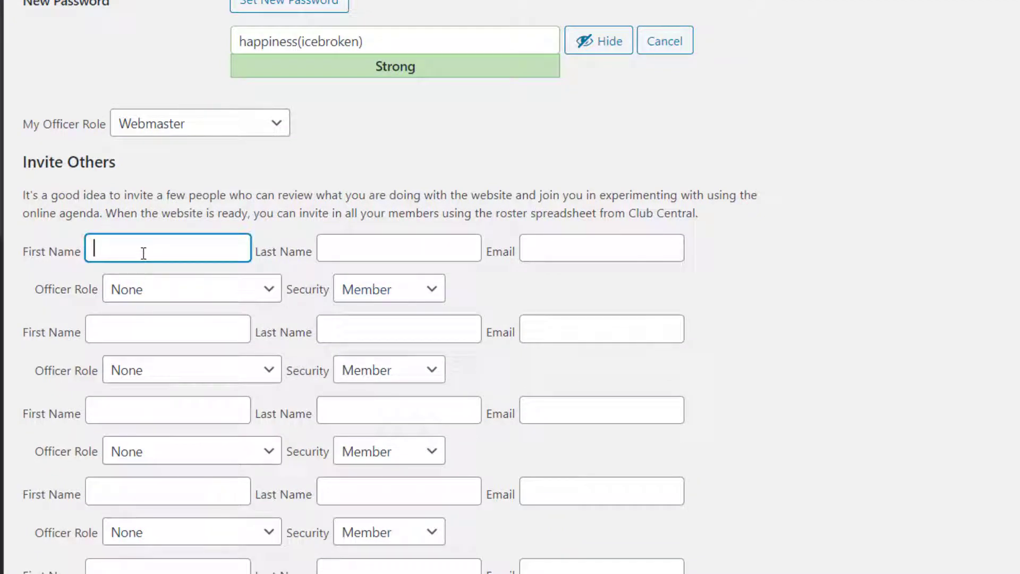
pyautogui.write('Johnny')
pyautogui.press('Tab')
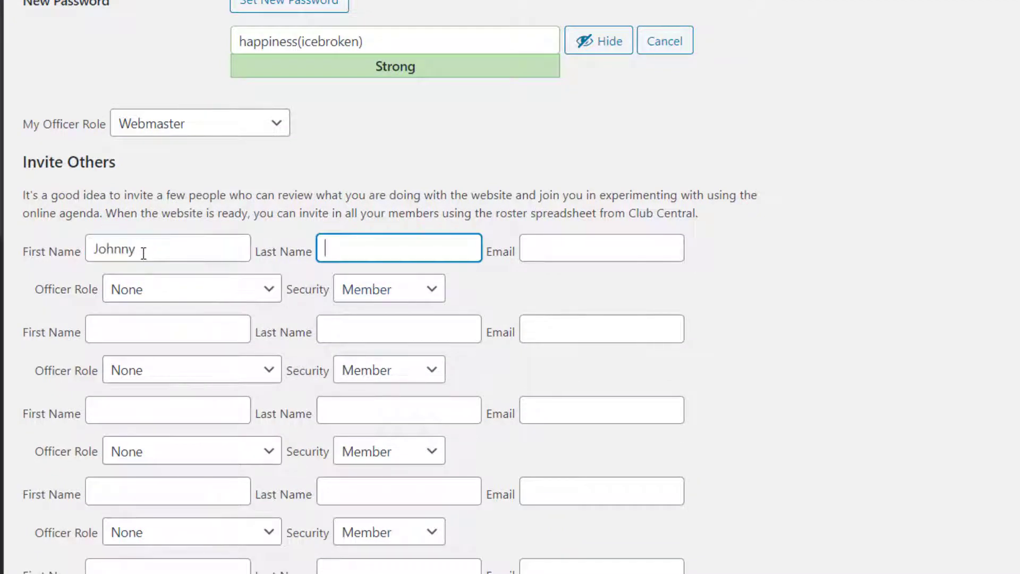
pyautogui.write('Example')
pyautogui.press('Tab')
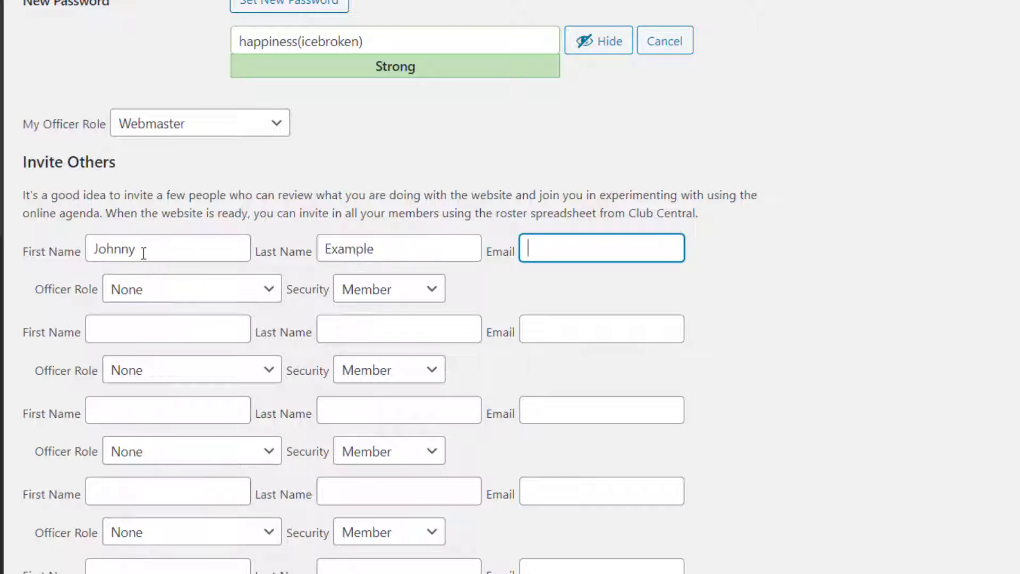
pyautogui.write('Jexample@example.com')
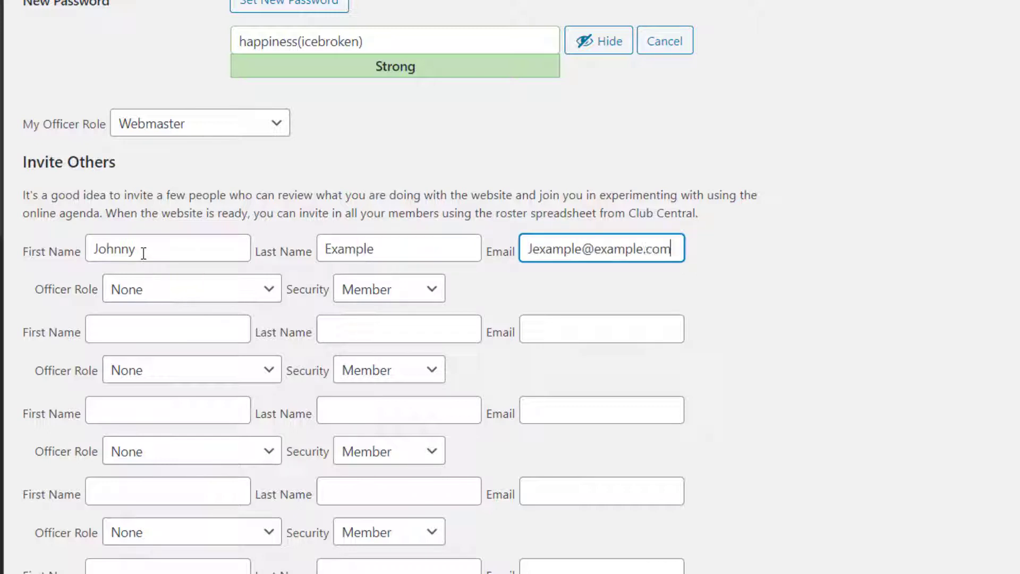
pyautogui.press('Tab')
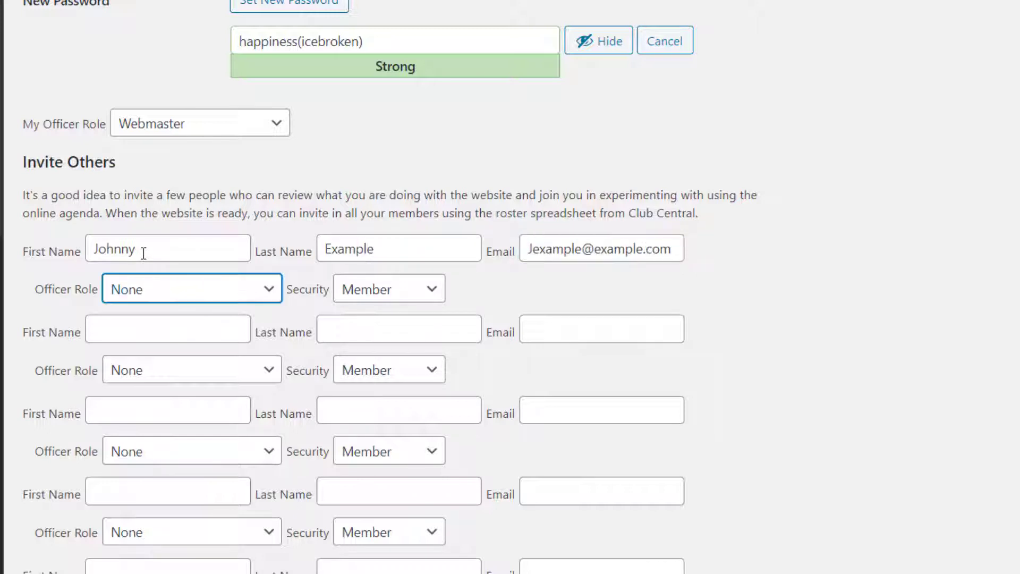
pyautogui.click(244, 292)
pyautogui.click(174, 348)
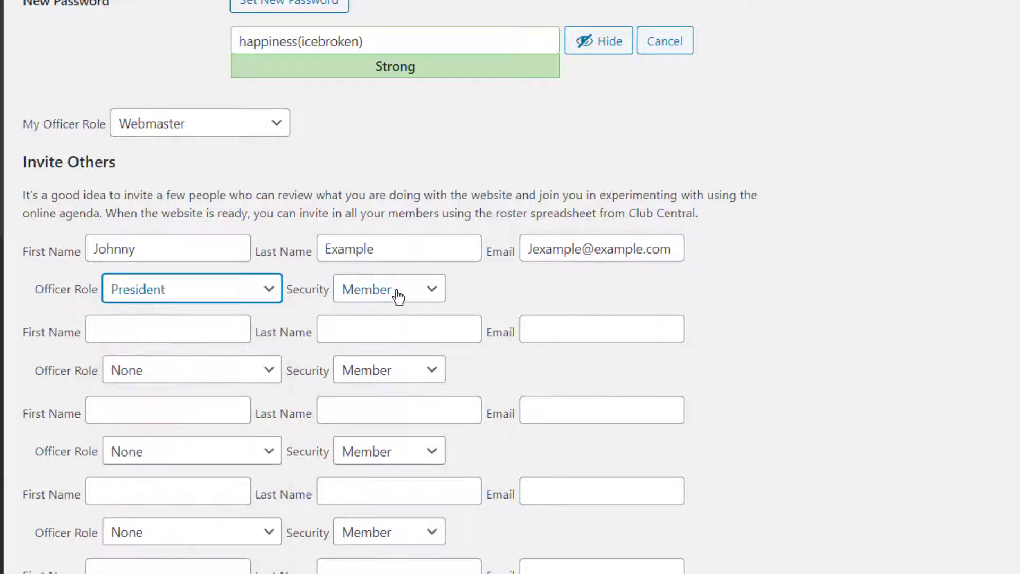
pyautogui.click(396, 294)
pyautogui.click(404, 353)
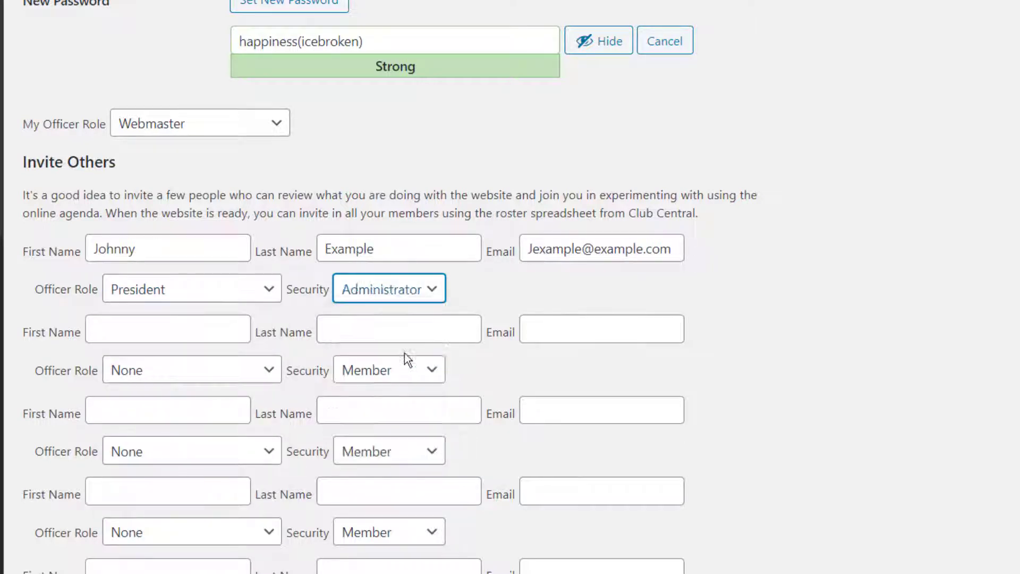
# Invite the second person by name and email as VP of Education with Manager security.
pyautogui.click(202, 338)
pyautogui.write('Sally')
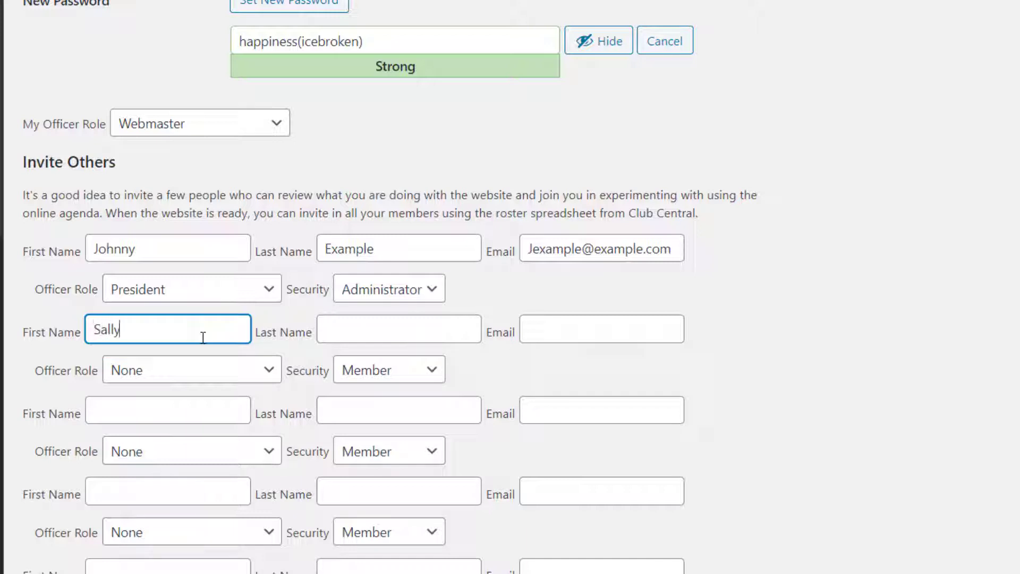
pyautogui.press('Tab')
pyautogui.write('Example')
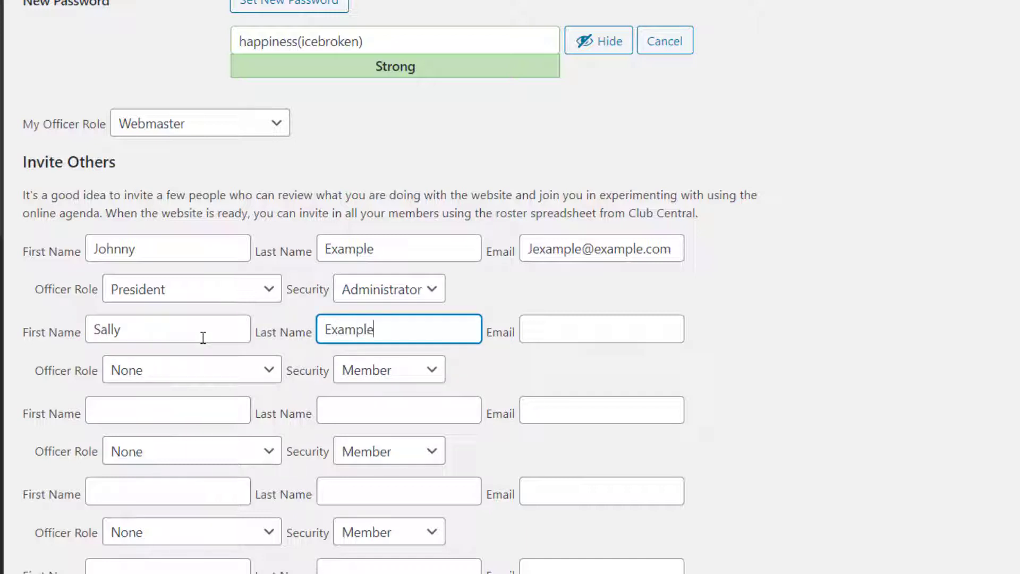
pyautogui.press('Tab')
pyautogui.write('sally@example.com')
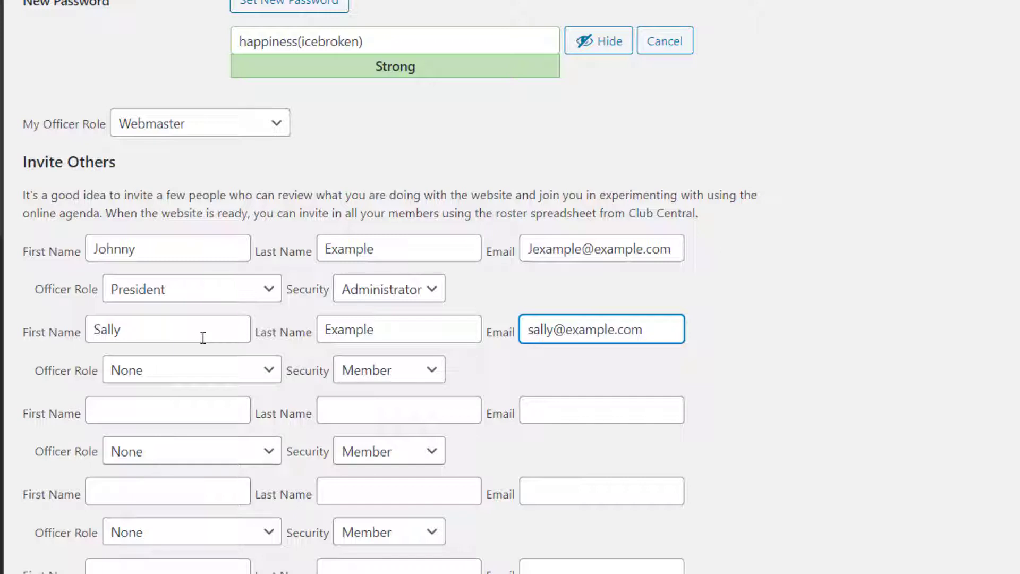
pyautogui.click(196, 372)
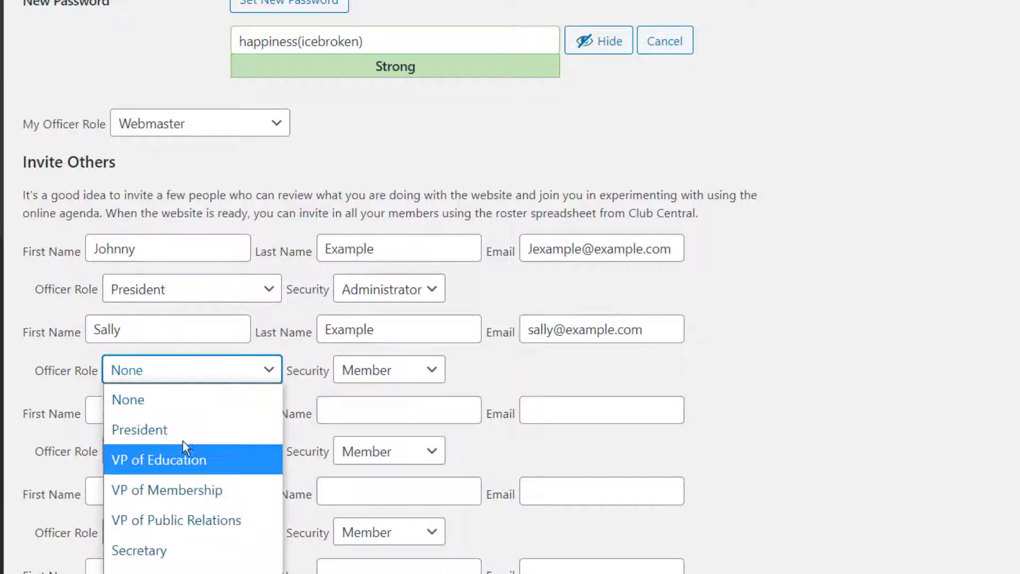
pyautogui.click(397, 373)
pyautogui.click(377, 456)
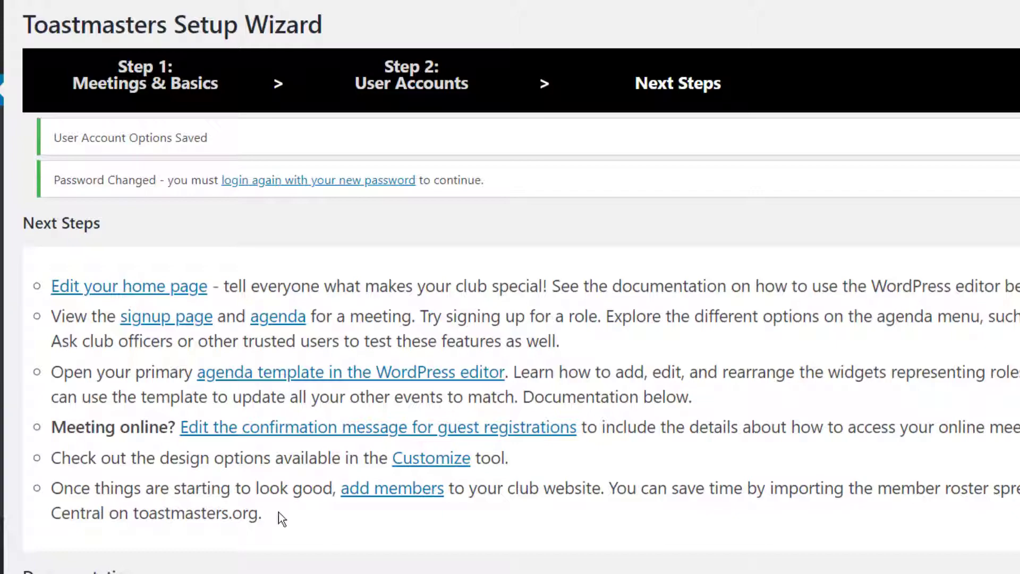
# Log back in to the club site with the new password and save it in the password manager.
pyautogui.click(300, 183)
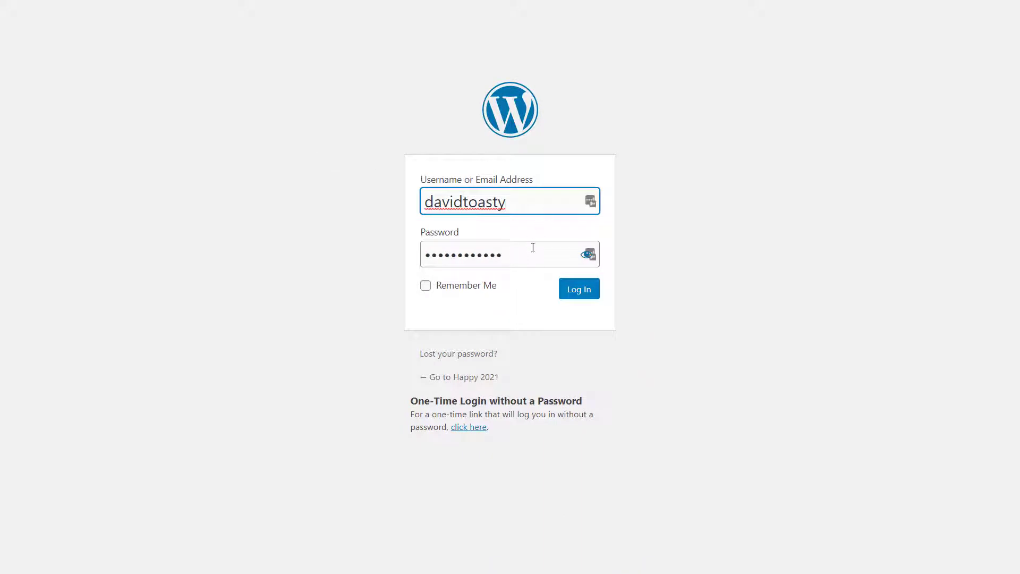
pyautogui.moveTo(533, 248); pyautogui.dragTo(385, 246)
pyautogui.hotkey('ctrl', 'v')
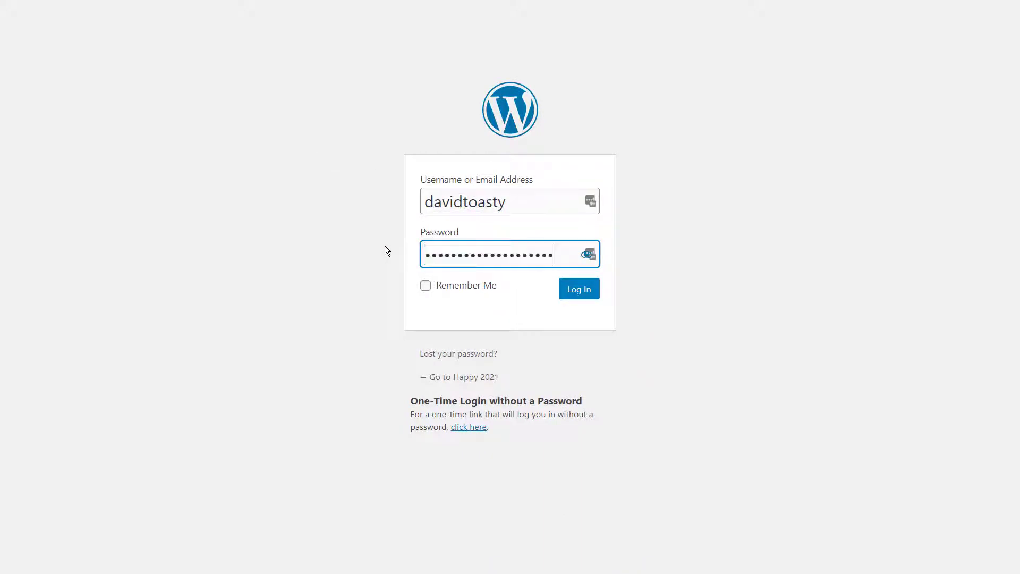
pyautogui.click(586, 293)
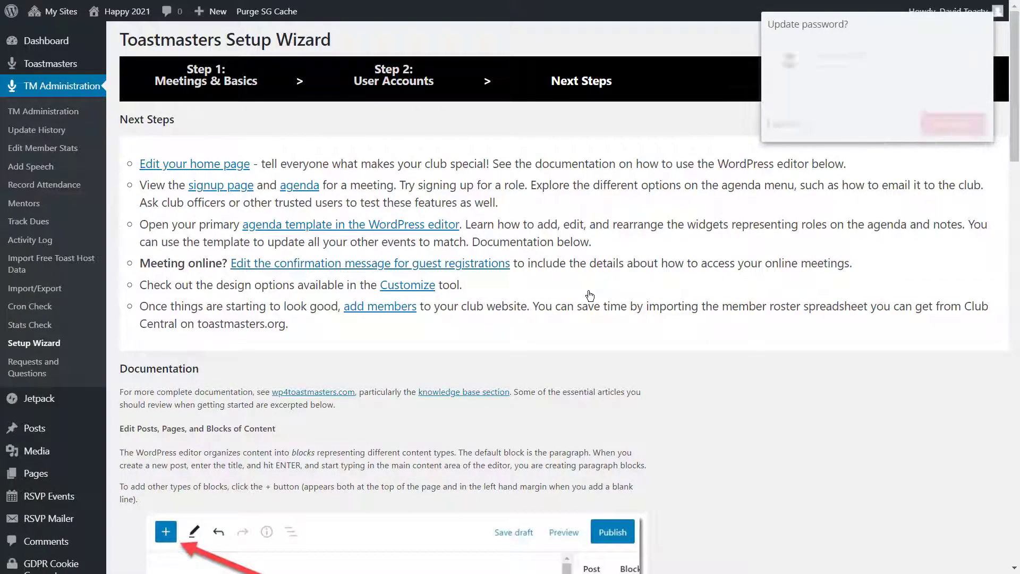
pyautogui.click(957, 125)
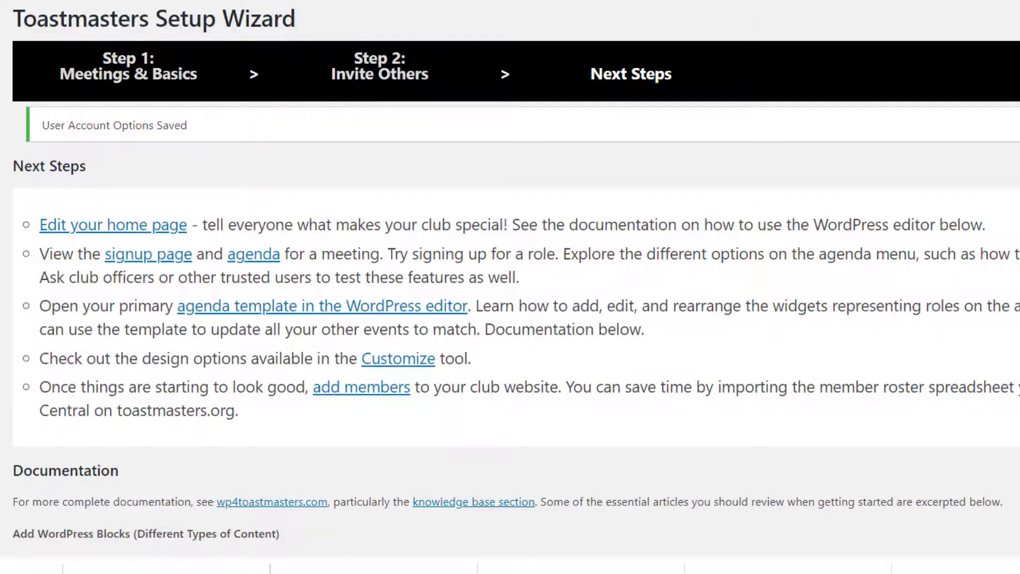
# Scroll through the Next Steps page to review its editing and documentation links.
pyautogui.scroll(-8, 416, 437)
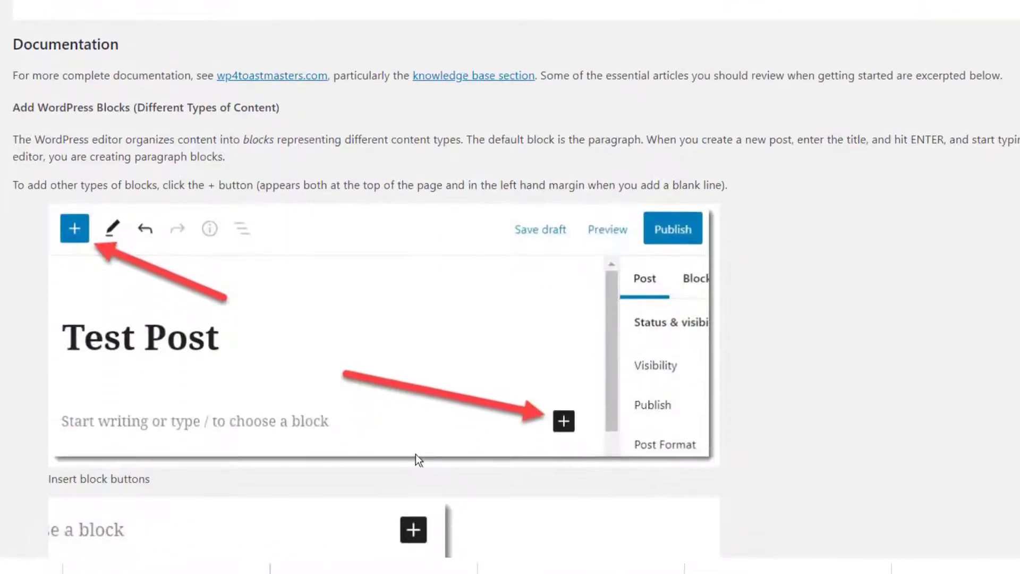
pyautogui.scroll(-17, 372, 287)
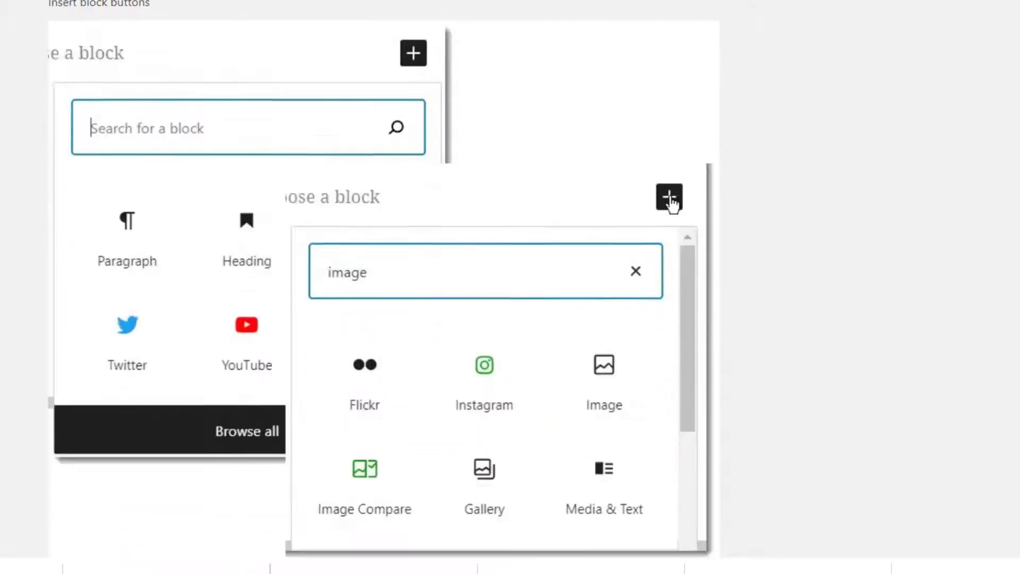
pyautogui.scroll(-13, 372, 287)
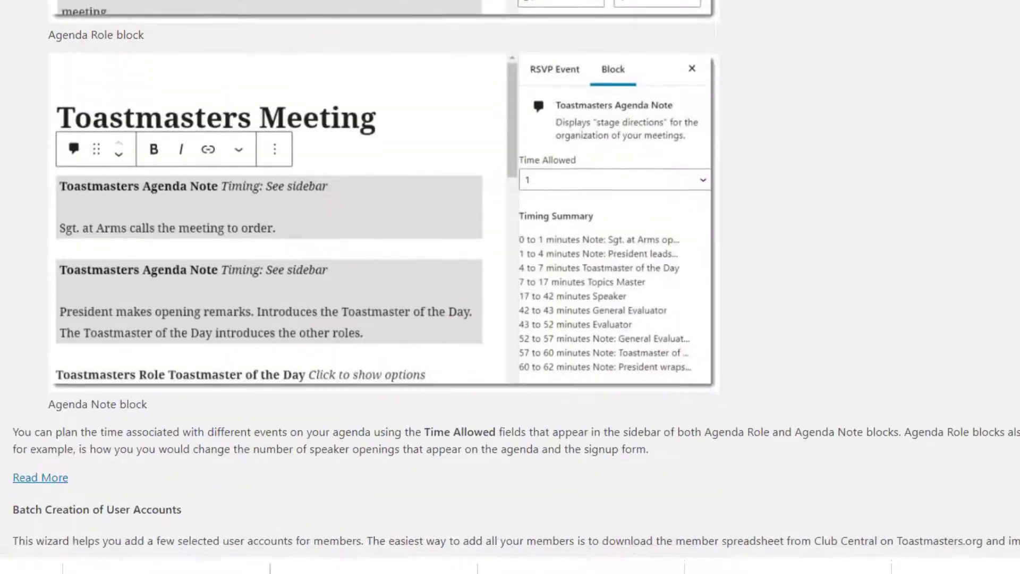
pyautogui.scroll(-2, 417, 422)
pyautogui.scroll(20, 417, 423)
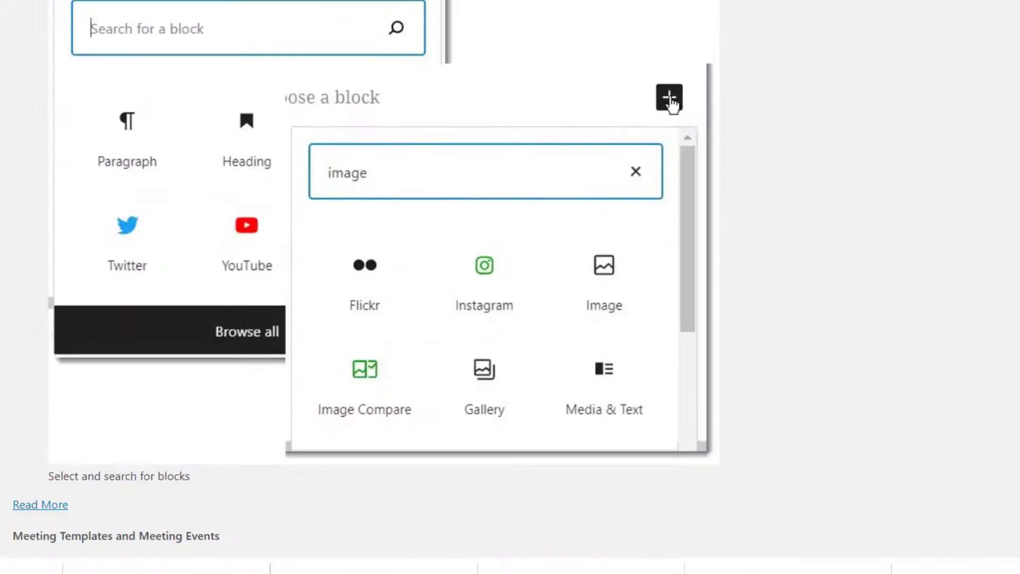
pyautogui.scroll(9, 418, 422)
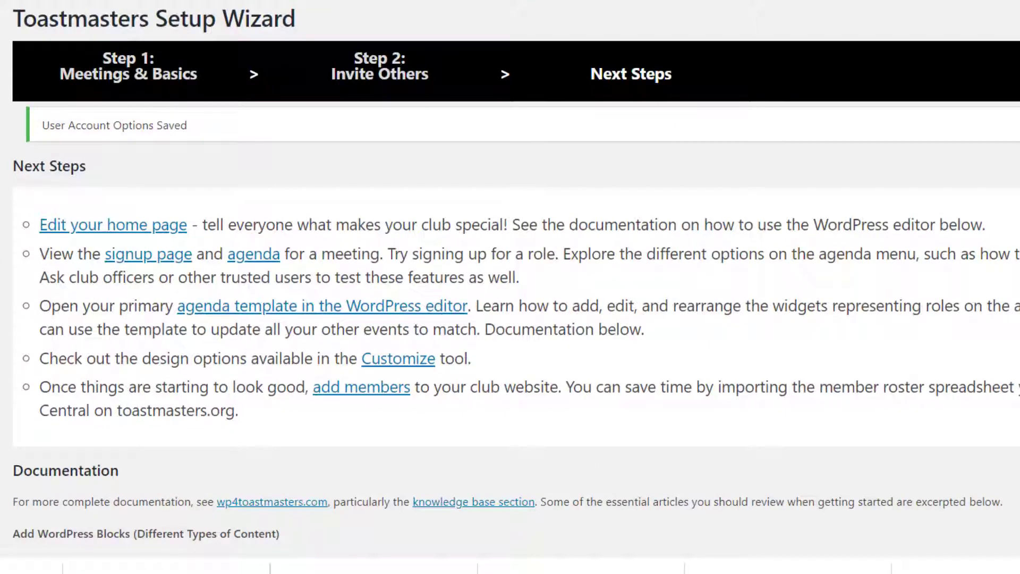
# Edit the home page and move the Welcome paragraph up twice, above Visit as a Guest.
pyautogui.click(133, 234)
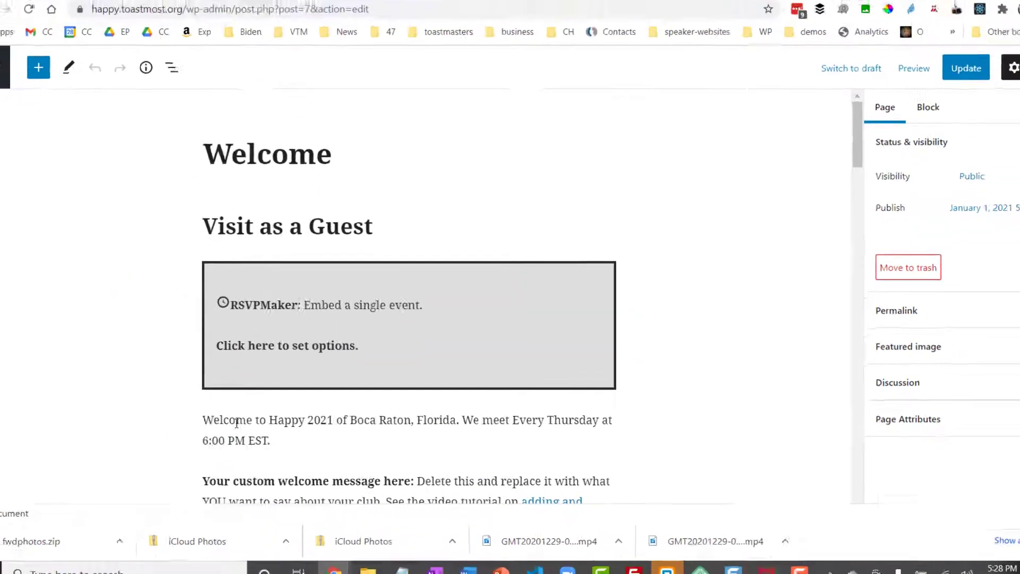
pyautogui.click(237, 421)
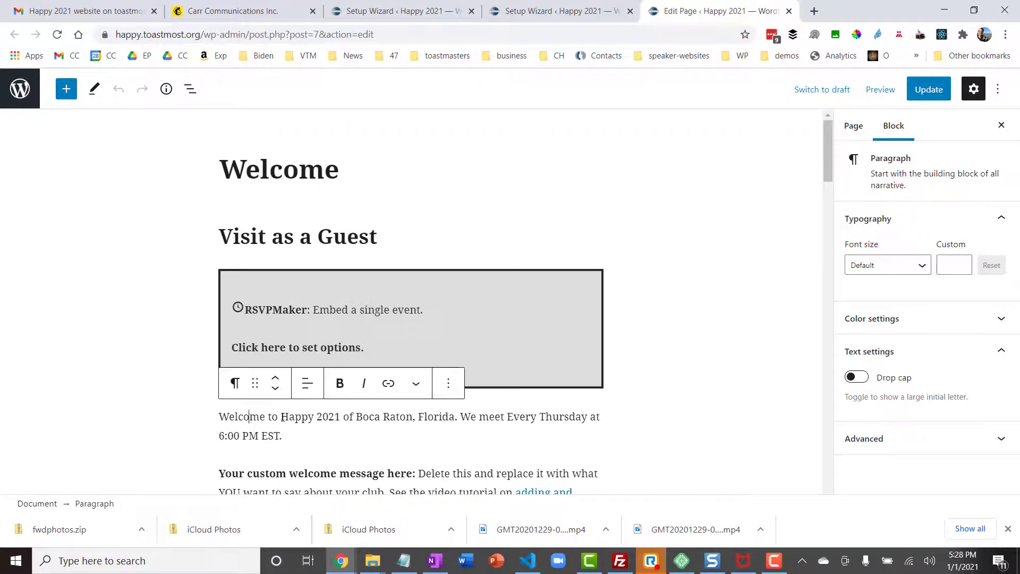
pyautogui.click(275, 379)
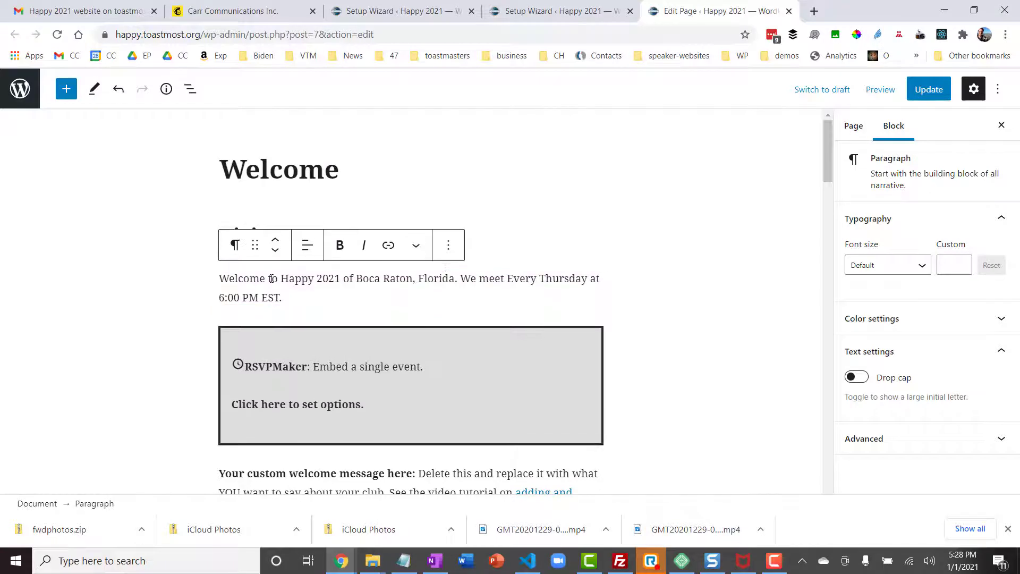
pyautogui.click(275, 245)
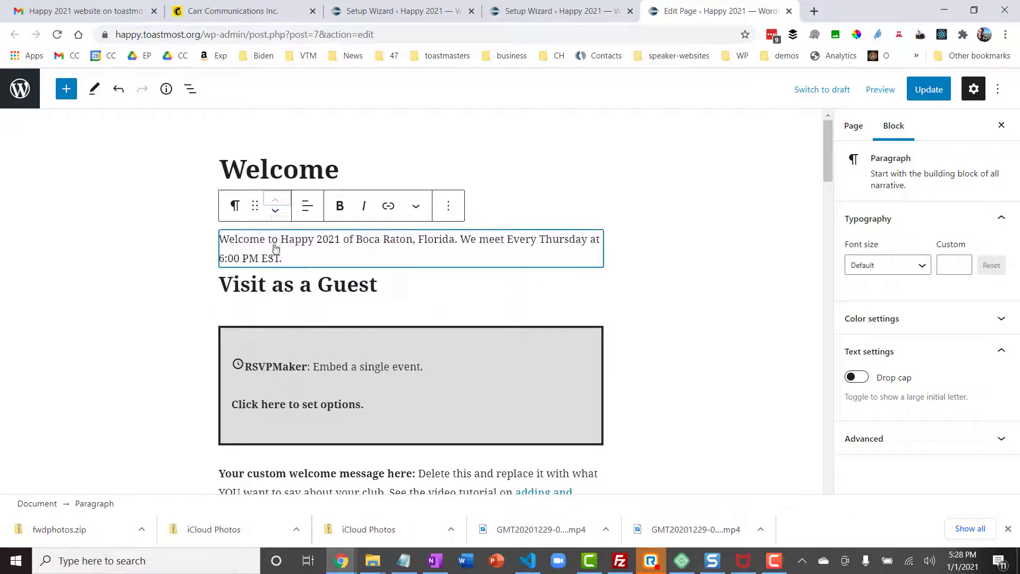
# Add a sentence after EST saying meetings are virtual for now but hope to resume in person soon.
pyautogui.click(343, 247)
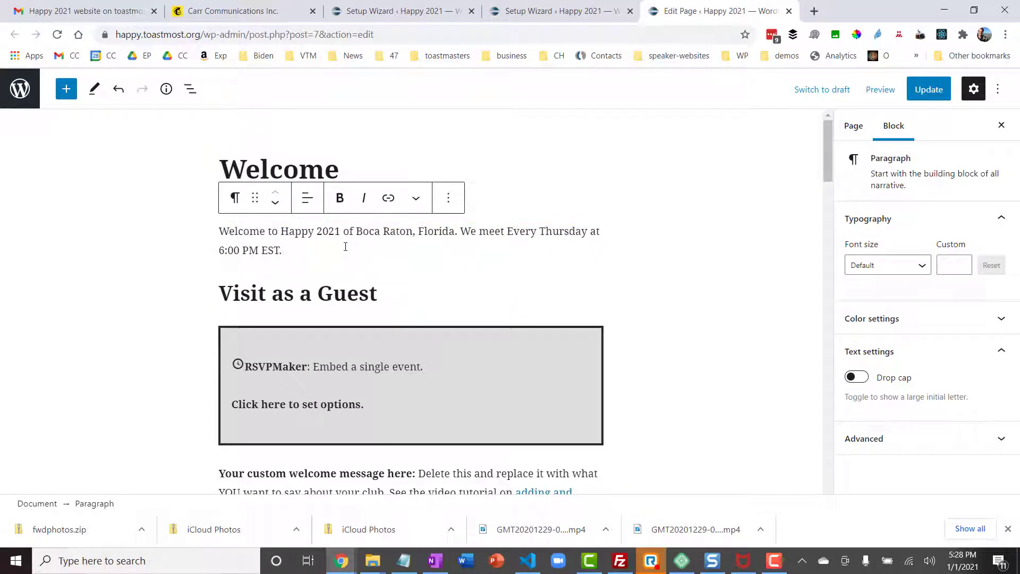
pyautogui.write('We are mee')
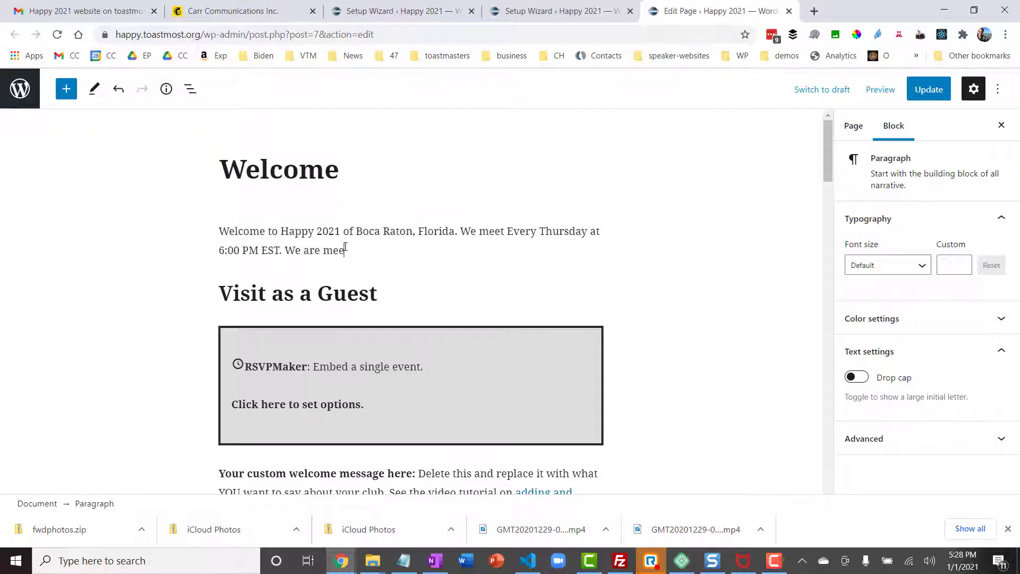
pyautogui.write('ting virtually for the time being')
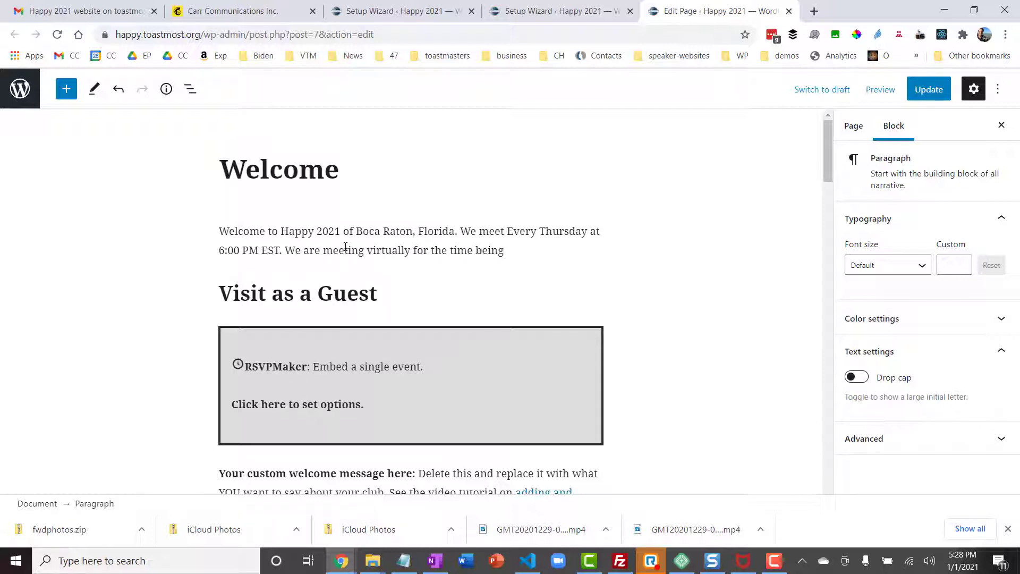
pyautogui.write(' but hope to resume in persons')
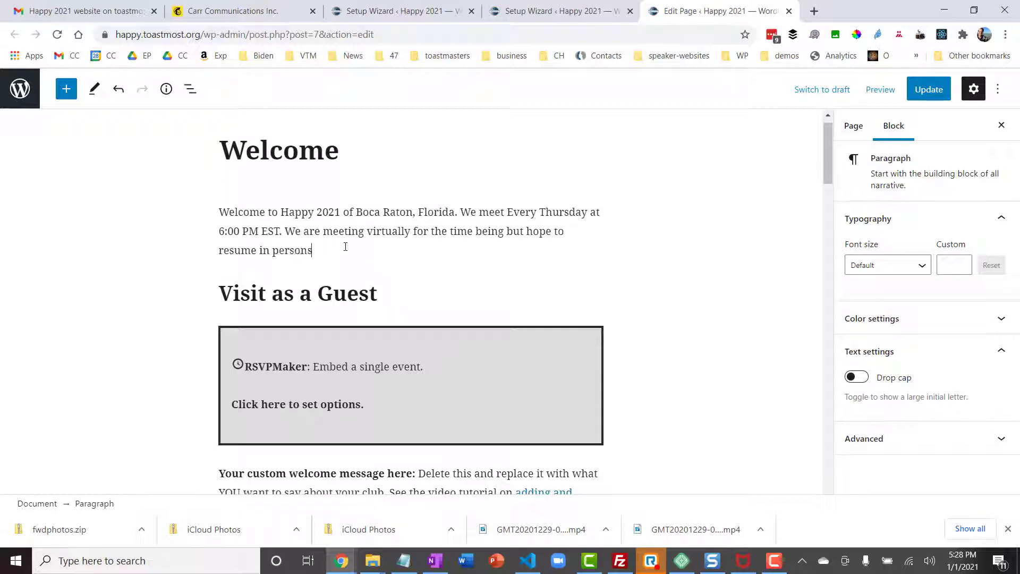
pyautogui.write('meetings soon -- while leaving the door open ')
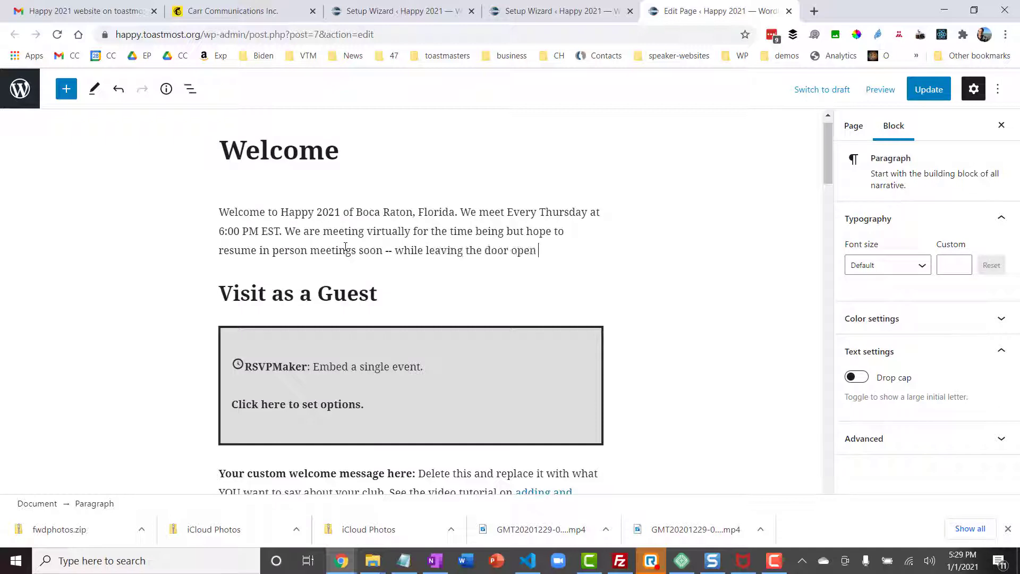
pyautogui.write('for members to attend online also')
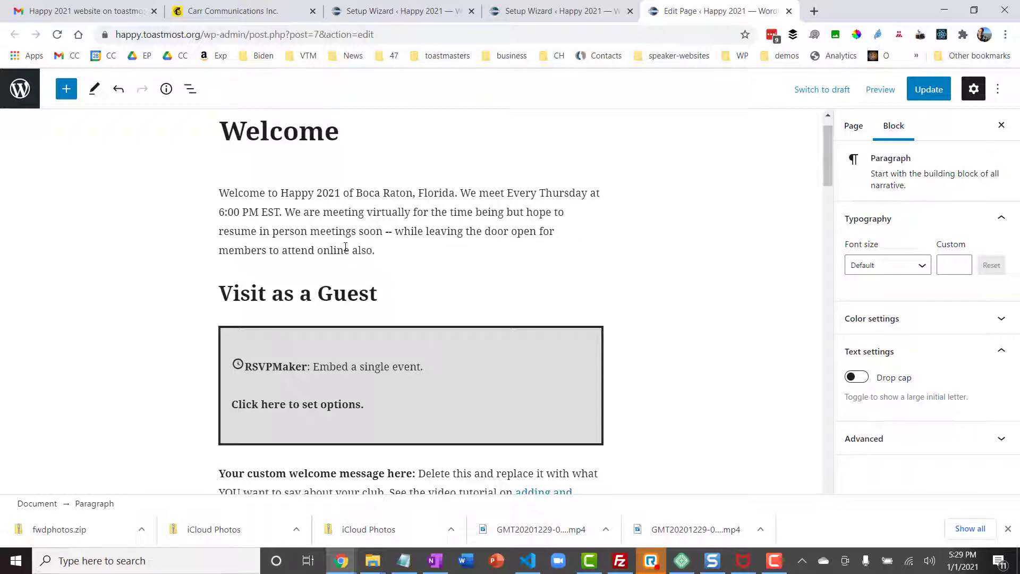
pyautogui.write('.')
pyautogui.click(434, 473)
# Select all placeholder blocks from the custom welcome message to the end of the content.
pyautogui.hotkey('shift', 'Down')
pyautogui.hotkey('shift', 'Down')
pyautogui.hotkey('shift', 'Down')
pyautogui.hotkey('shift', 'Down')
pyautogui.hotkey('shift', 'Down')
pyautogui.hotkey('shift', 'Down')
pyautogui.hotkey('shift', 'Down')
pyautogui.hotkey('shift', 'Down')
pyautogui.hotkey('shift', 'Down')
pyautogui.hotkey('shift', 'Down')
pyautogui.hotkey('shift', 'Down')
pyautogui.hotkey('shift', 'Down')
pyautogui.hotkey('shift', 'Down')
pyautogui.hotkey('shift', 'Down')
pyautogui.hotkey('shift', 'Down')
pyautogui.hotkey('shift', 'Down')
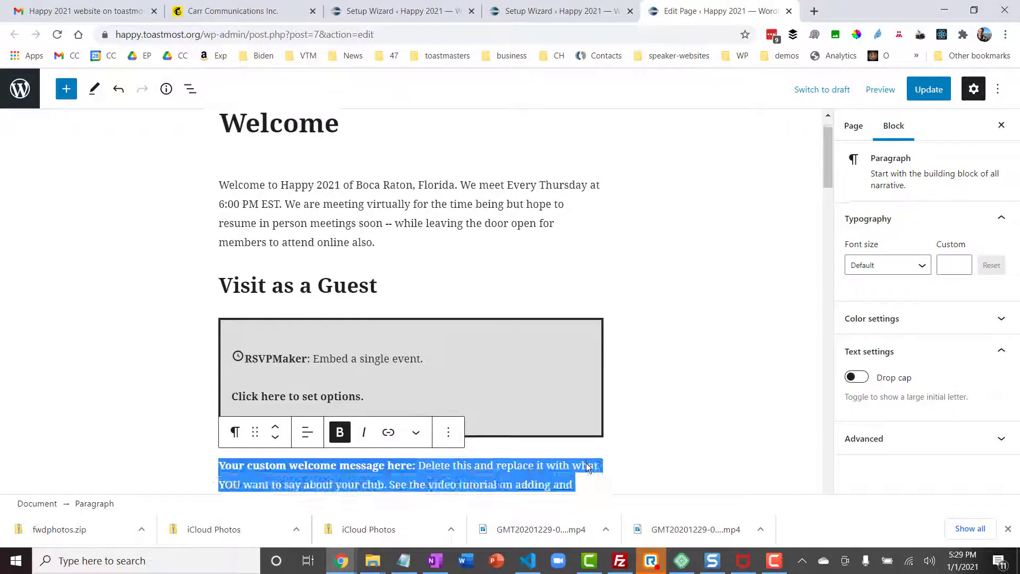
pyautogui.hotkey('shift', 'Down')
pyautogui.hotkey('shift', 'Down')
pyautogui.hotkey('shift', 'Down')
pyautogui.hotkey('shift', 'Down')
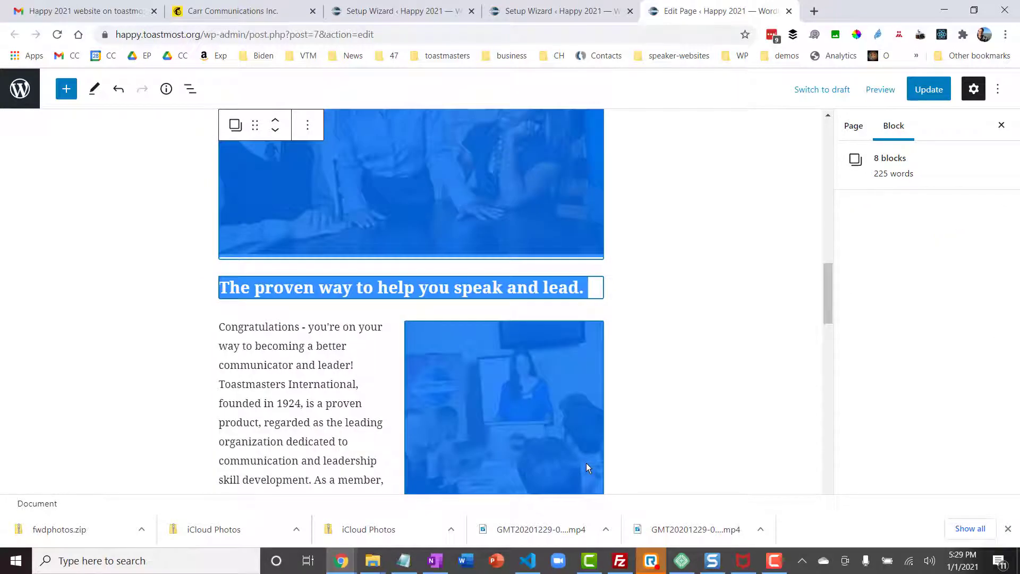
pyautogui.hotkey('shift', 'Down')
pyautogui.hotkey('shift', 'Down')
pyautogui.hotkey('shift', 'Down')
pyautogui.hotkey('shift', 'Down')
pyautogui.hotkey('shift', 'Down')
pyautogui.hotkey('shift', 'Down')
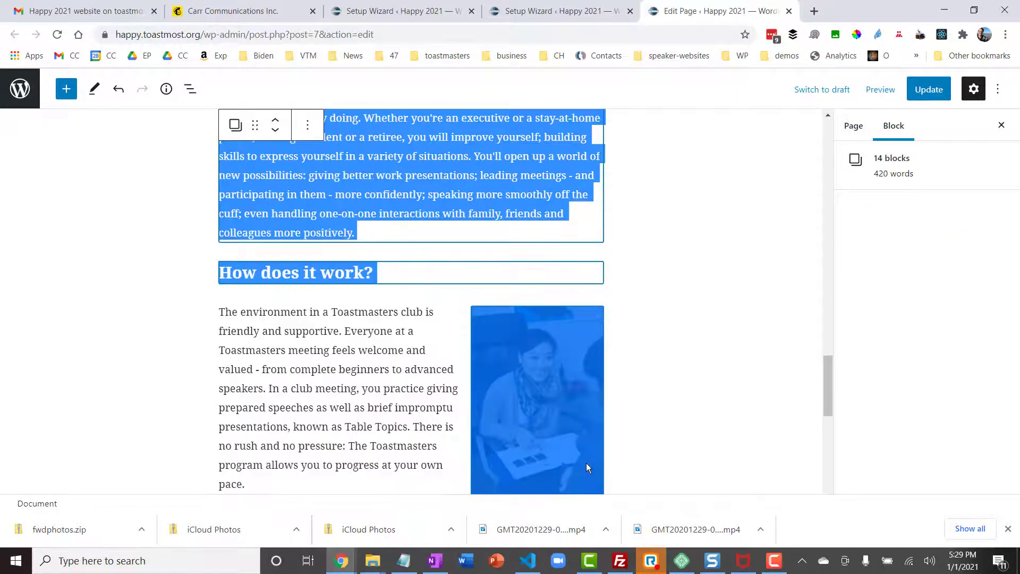
pyautogui.hotkey('shift', 'Down')
pyautogui.hotkey('shift', 'Down')
pyautogui.hotkey('shift', 'Down')
pyautogui.hotkey('shift', 'Down')
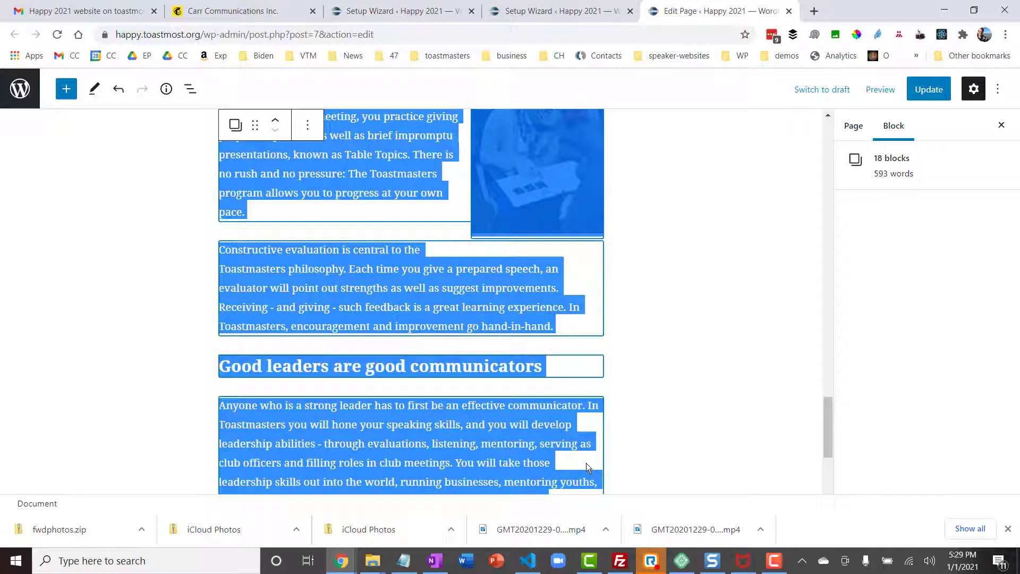
pyautogui.hotkey('shift', 'Down')
pyautogui.hotkey('shift', 'Down')
# Add a paragraph below the event embed: 'Since 1999, Happy Toastmasters has been Boca Raton's most celebrated Toastmasters club…'.
pyautogui.click(350, 479)
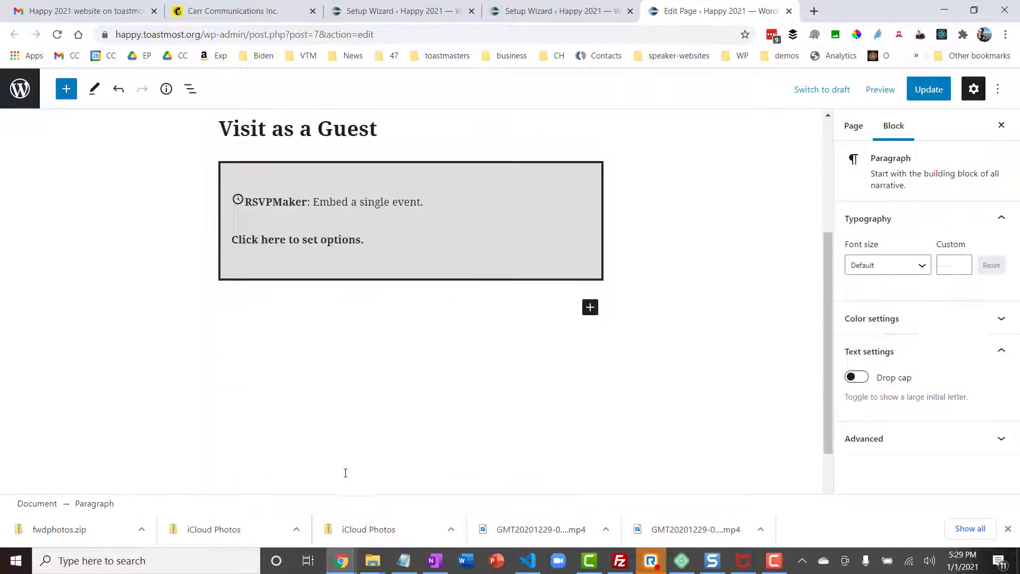
pyautogui.write('Since 1')
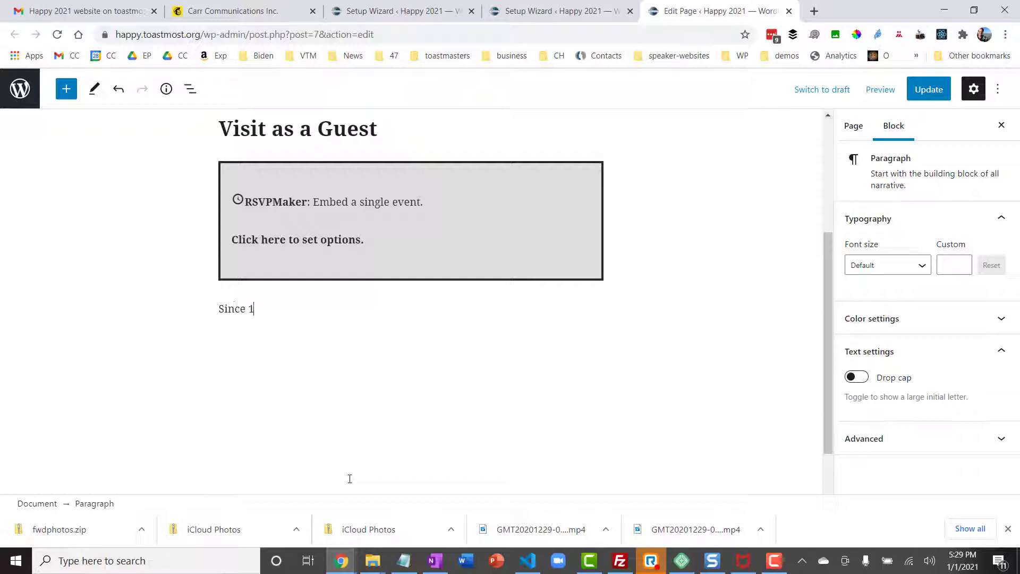
pyautogui.write('999, Happy Toastmasters')
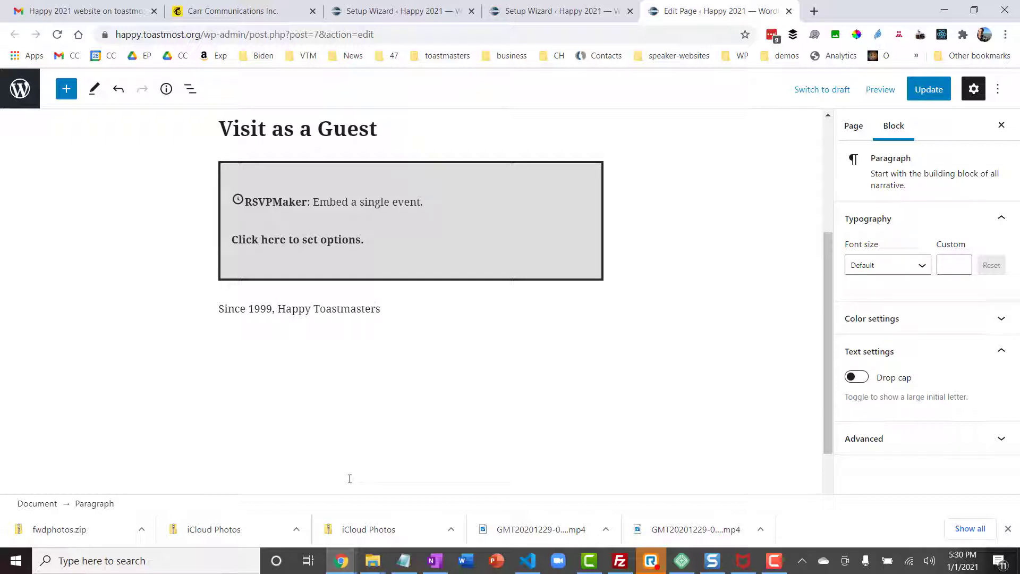
pyautogui.write(" has been Boca Raton's")
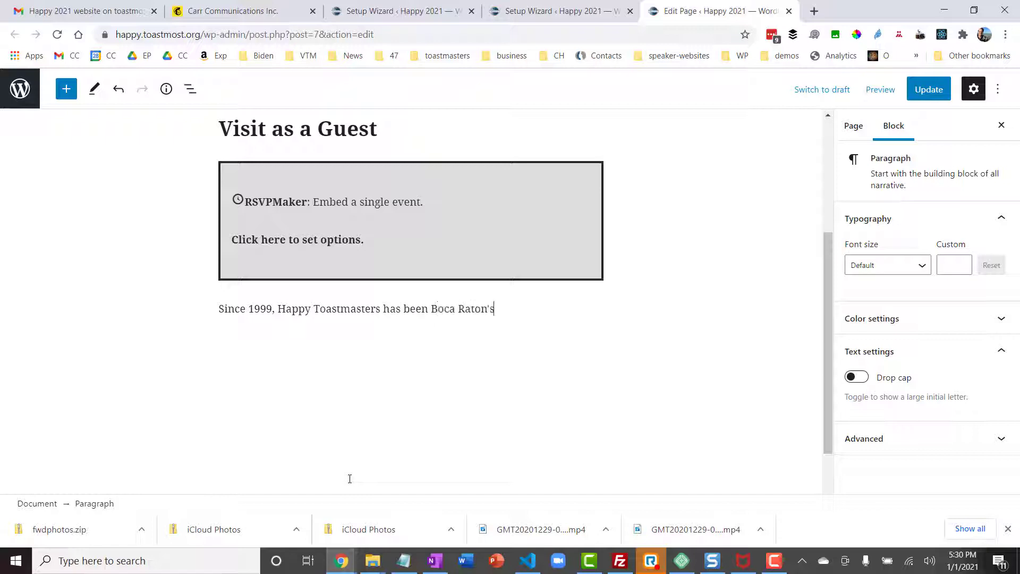
pyautogui.write(' most celebrated Toastmasters club')
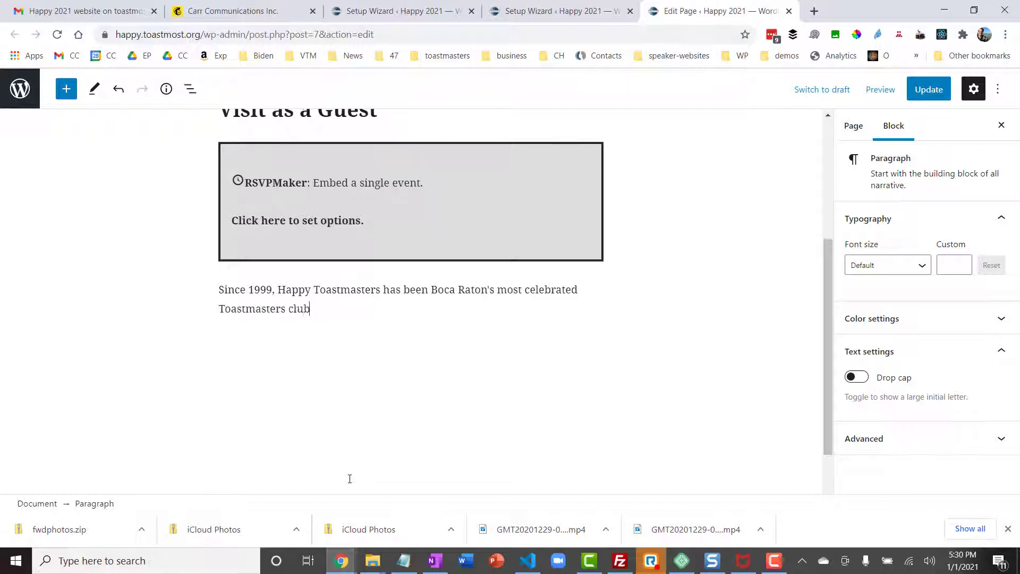
pyautogui.write(', attractin')
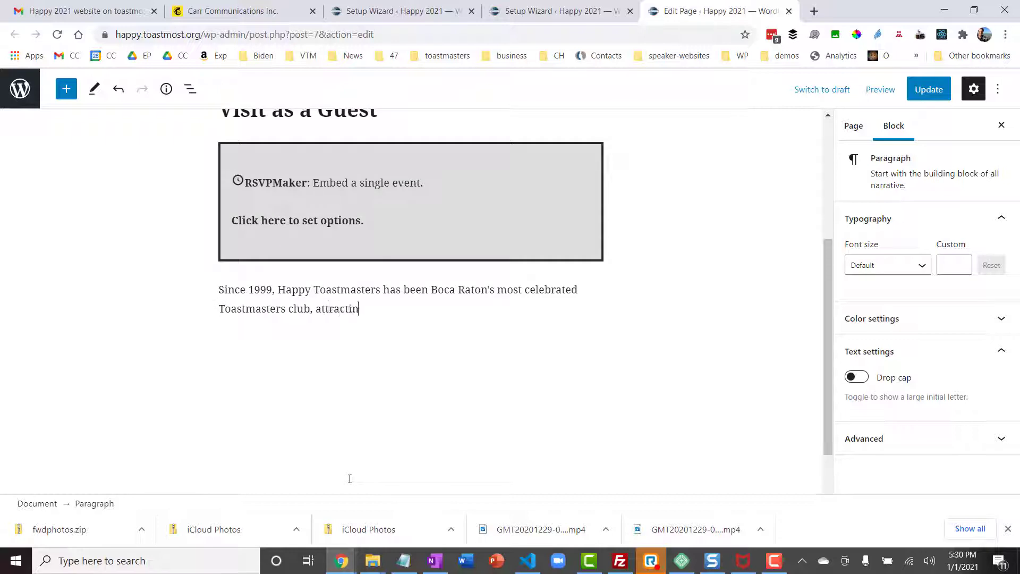
pyautogui.write('g business and community leaders of all sorts.')
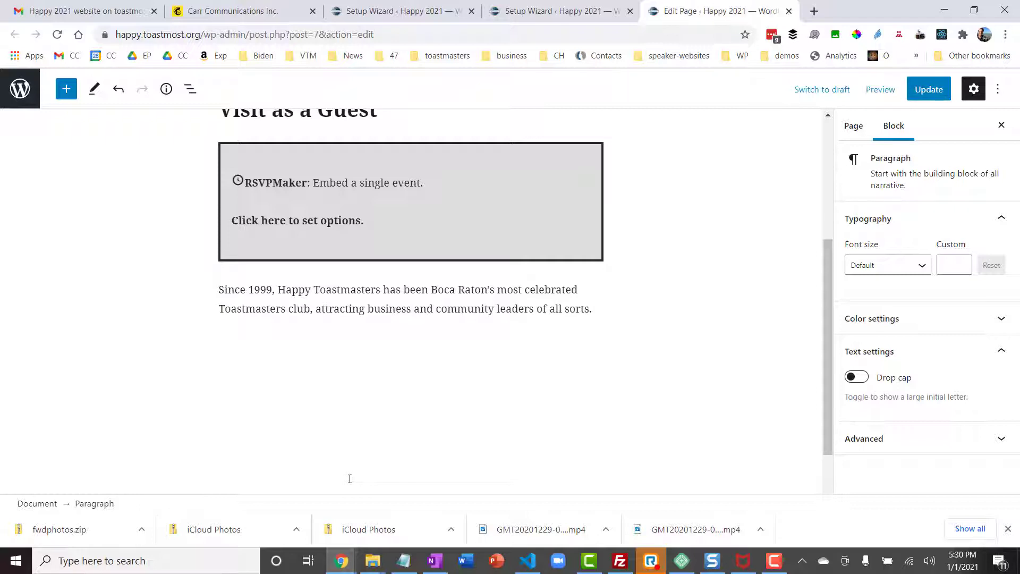
pyautogui.scroll(-1, 350, 479)
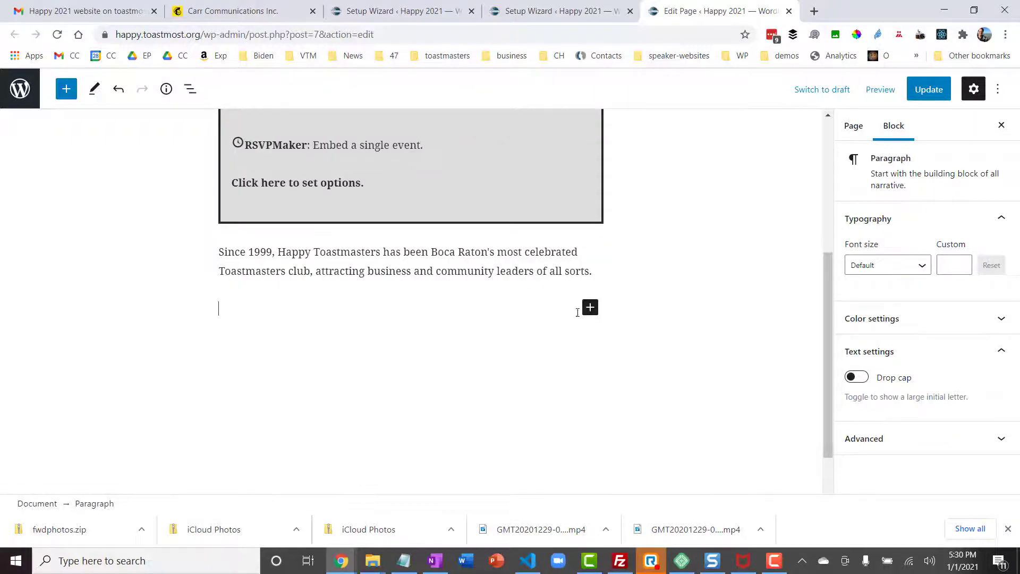
pyautogui.click(591, 307)
# Insert an Image block and upload CMM_589.jpg from the Pictures folder.
pyautogui.write('image')
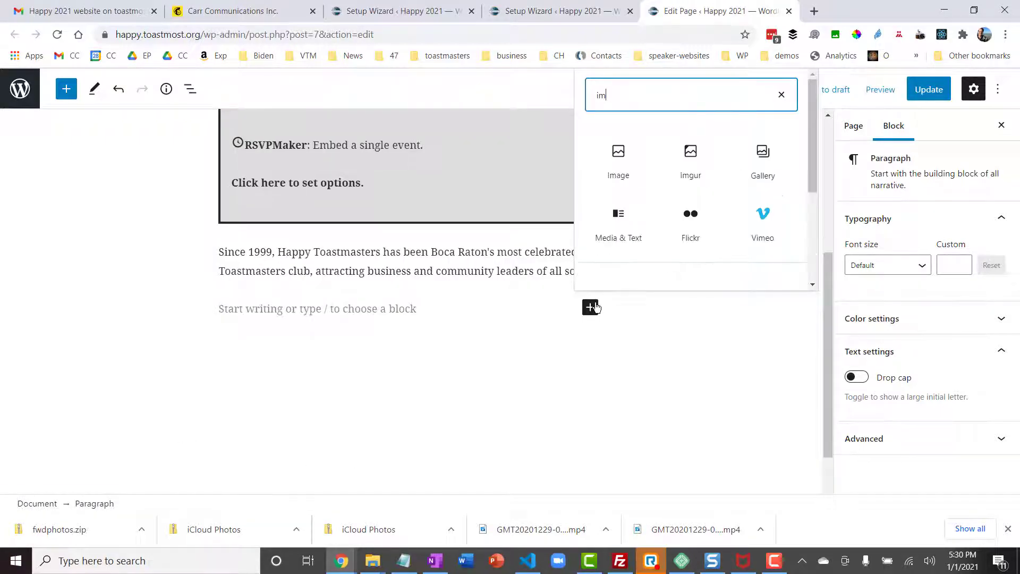
pyautogui.click(618, 157)
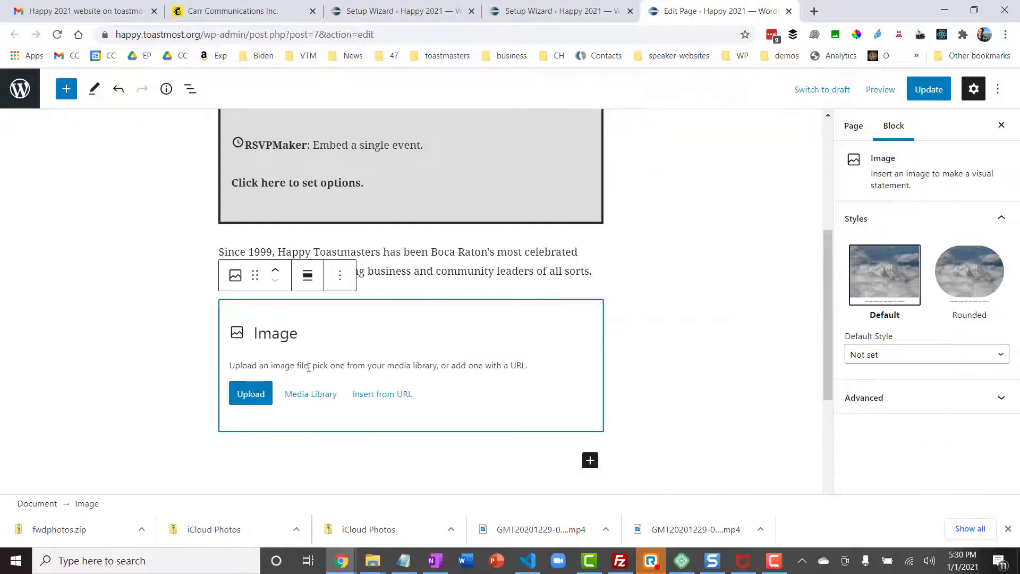
pyautogui.click(261, 396)
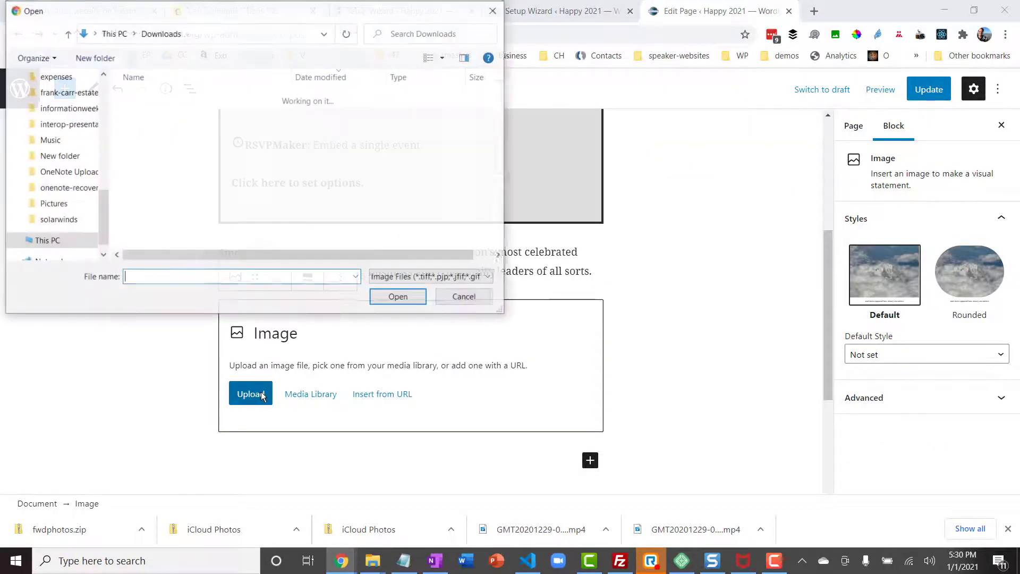
pyautogui.click(80, 204)
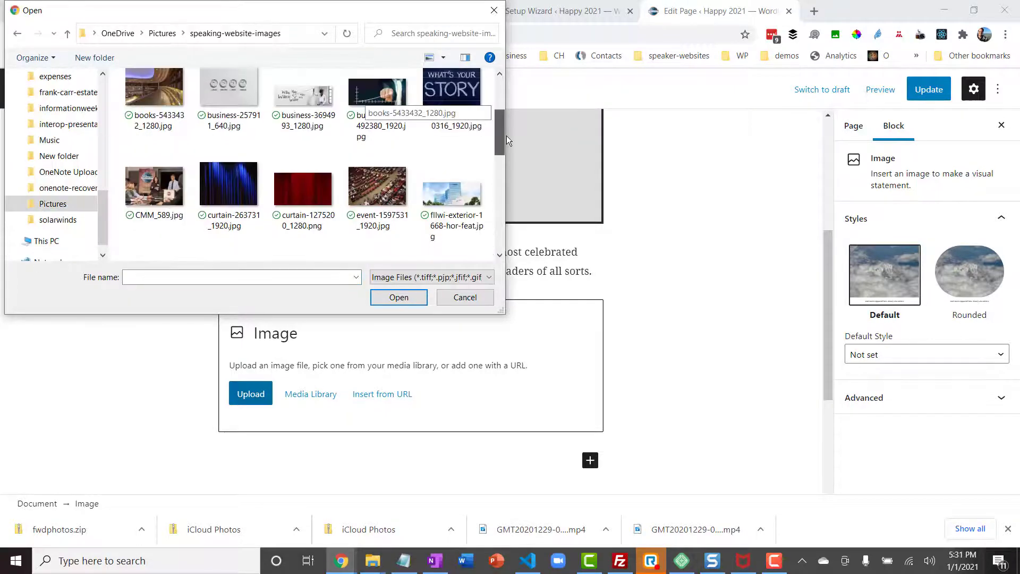
pyautogui.click(168, 189)
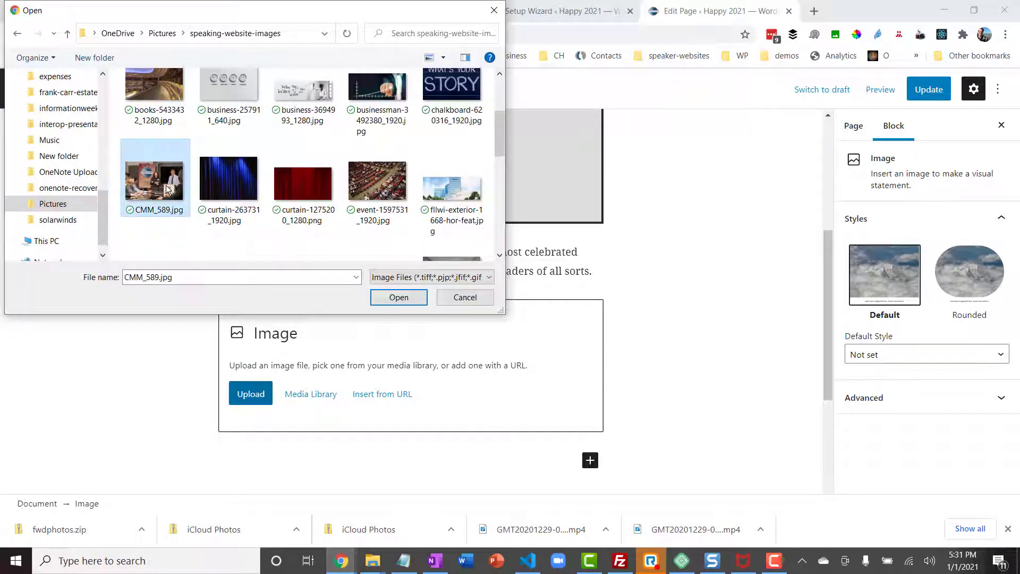
pyautogui.click(406, 296)
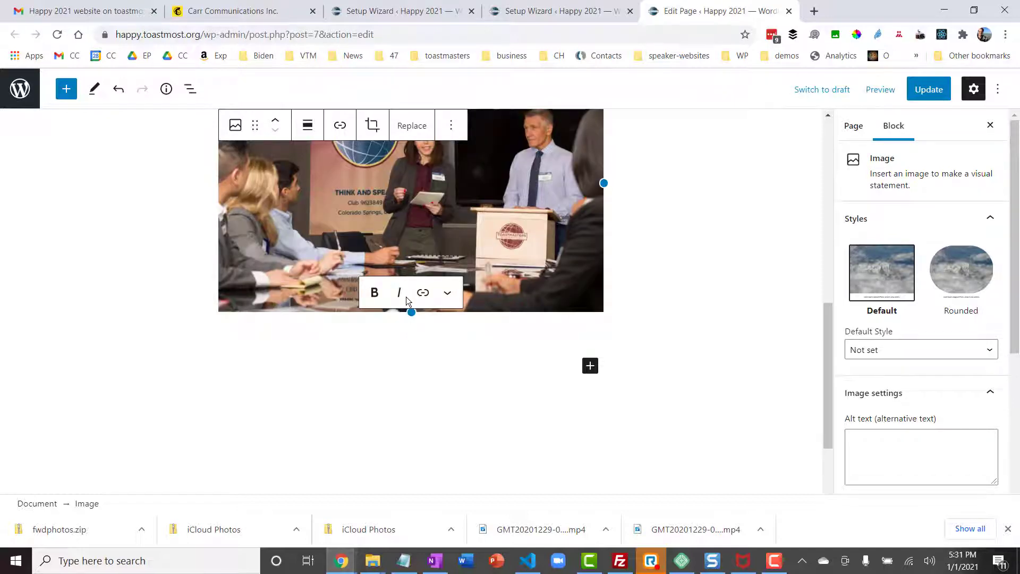
# Caption the photo 'One of our meetings from early 2020.' and begin its alt text.
pyautogui.write('0ne of')
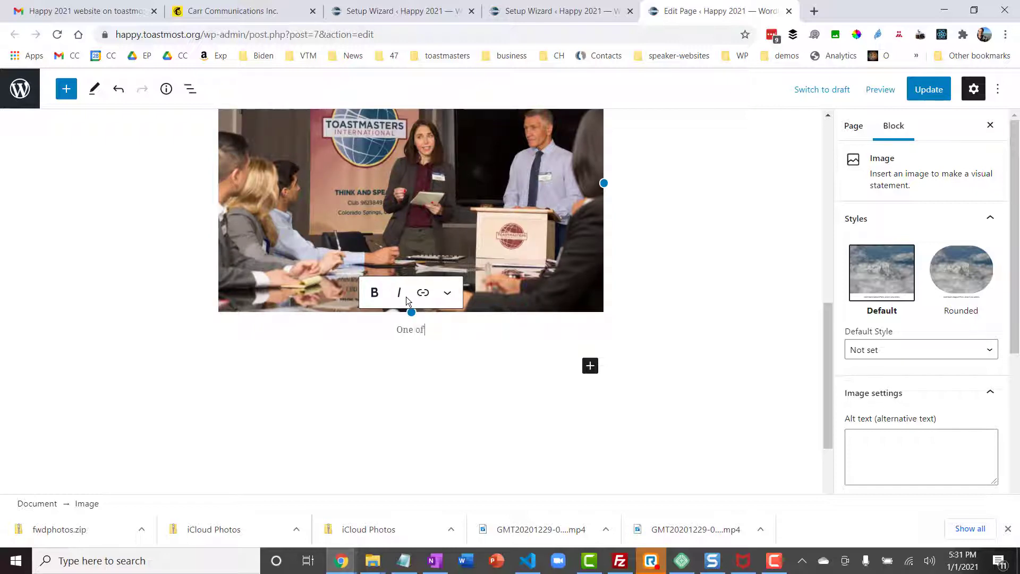
pyautogui.write(' our meetings from early 2020.')
pyautogui.scroll(-2, 929, 341)
pyautogui.click(929, 342)
# Set the photo's alt text to 'Happy Toastmasters club meeting photo'.
pyautogui.write('Happy Toastm')
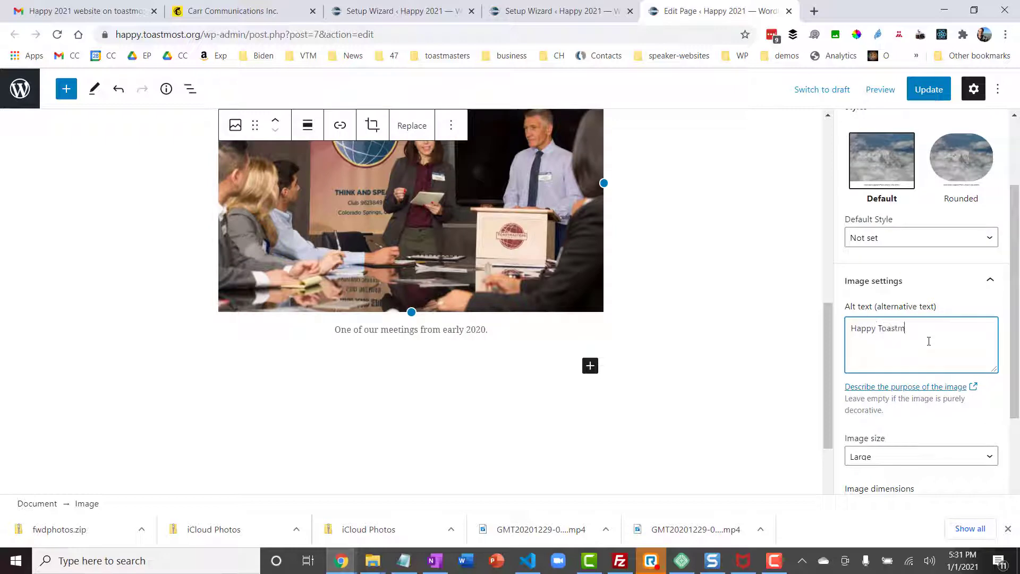
pyautogui.write('asters')
pyautogui.write(' club meetin')
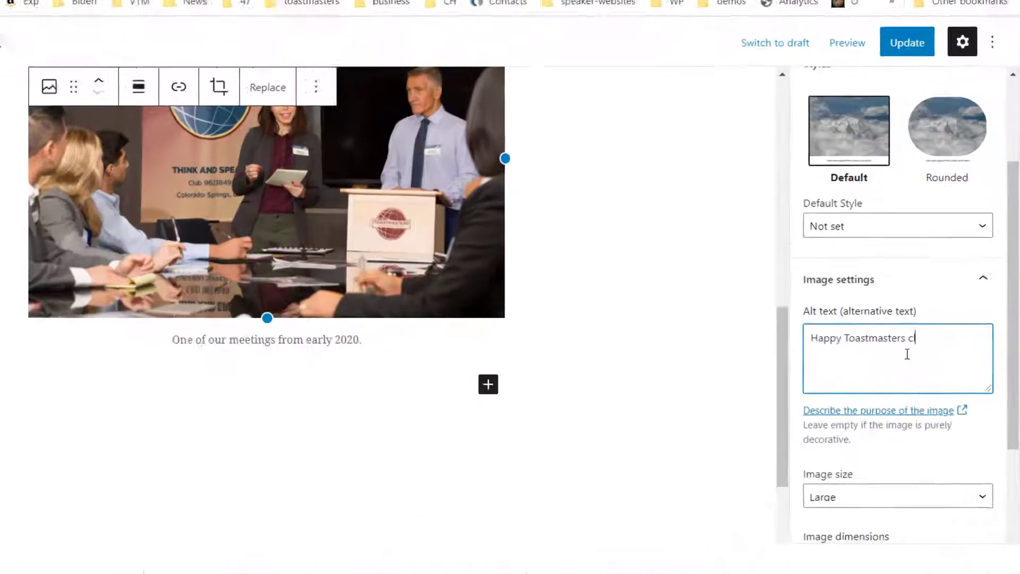
pyautogui.write(' g')
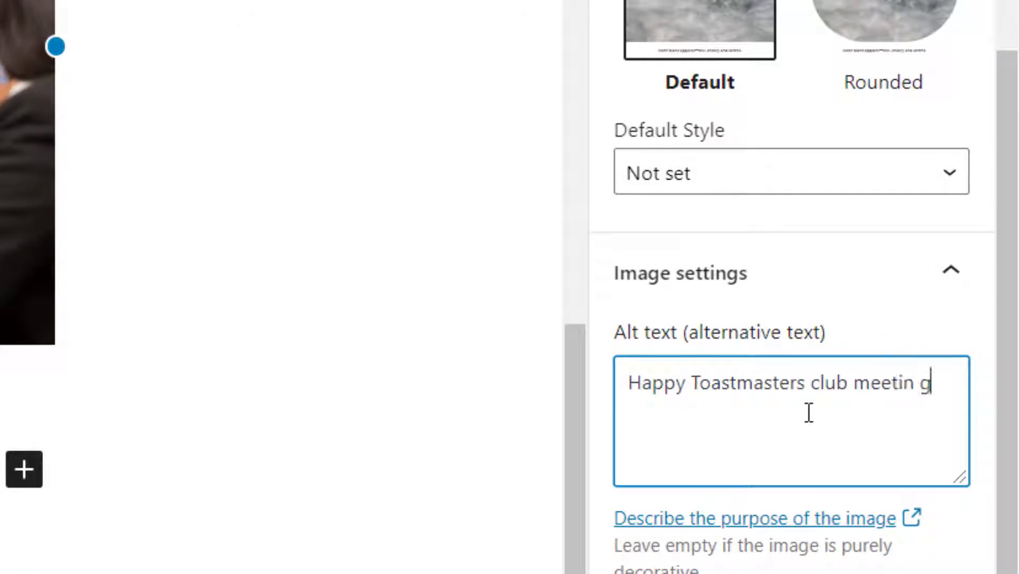
pyautogui.press('BackSpace')
pyautogui.press('BackSpace')
pyautogui.write('g photo')
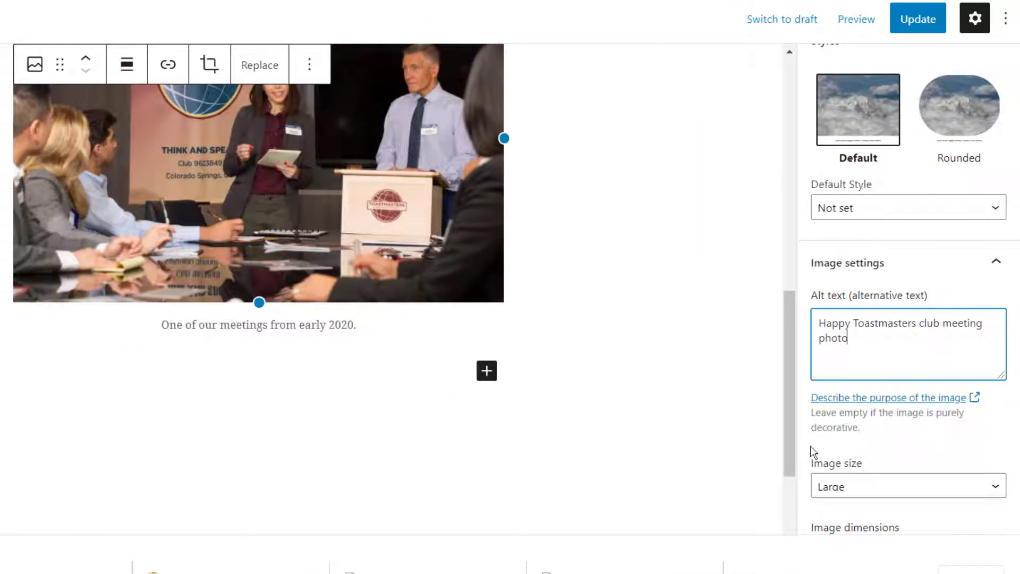
# Centre the photo at Large size, update the page and view it live.
pyautogui.click(880, 488)
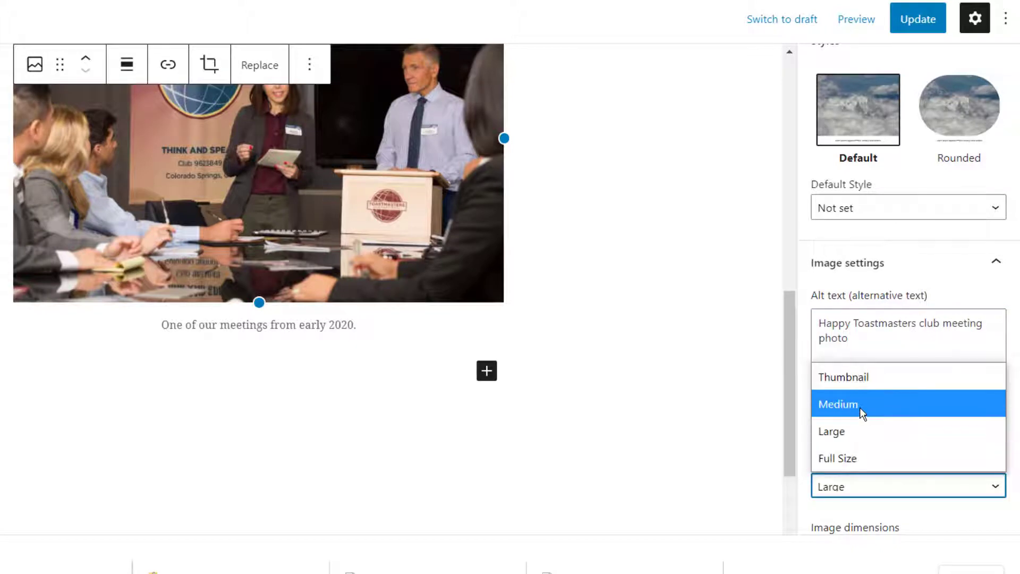
pyautogui.click(861, 408)
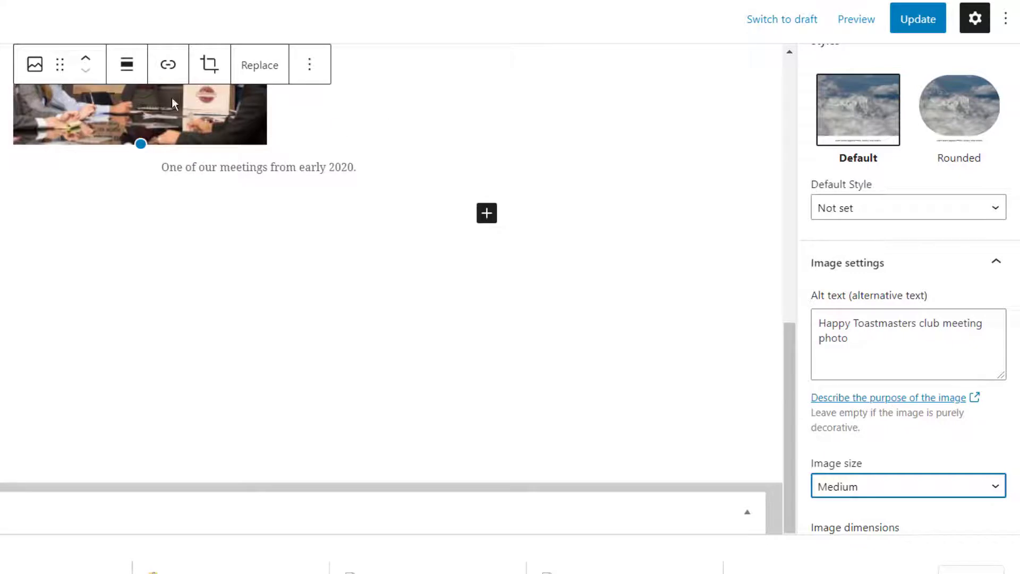
pyautogui.click(126, 64)
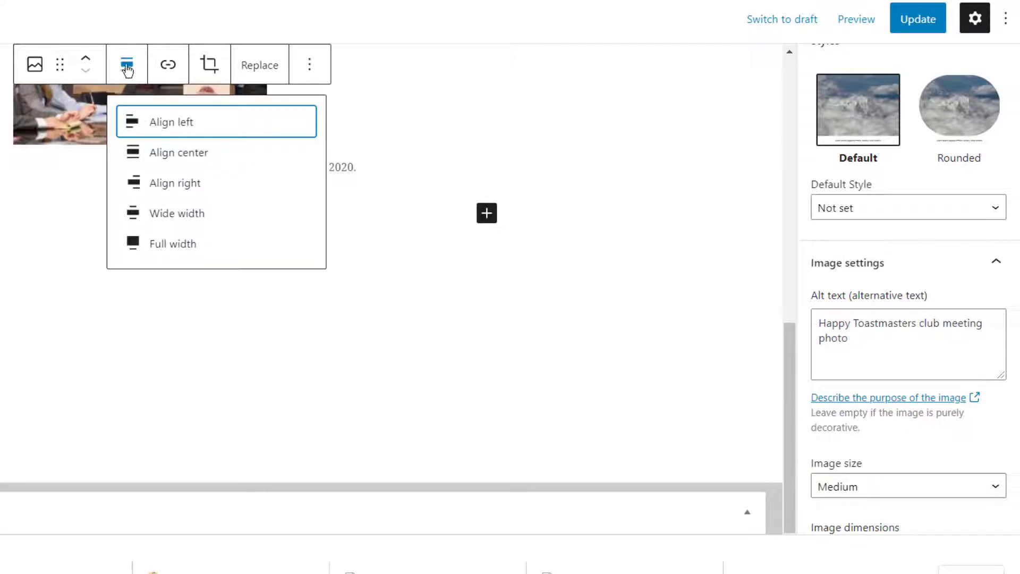
pyautogui.click(176, 154)
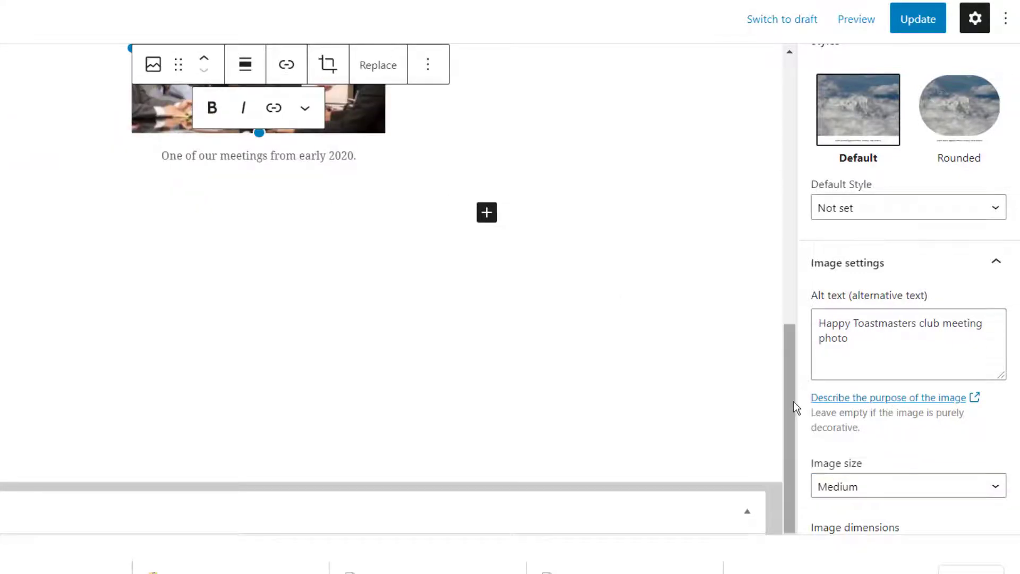
pyautogui.moveTo(794, 402); pyautogui.dragTo(790, 348)
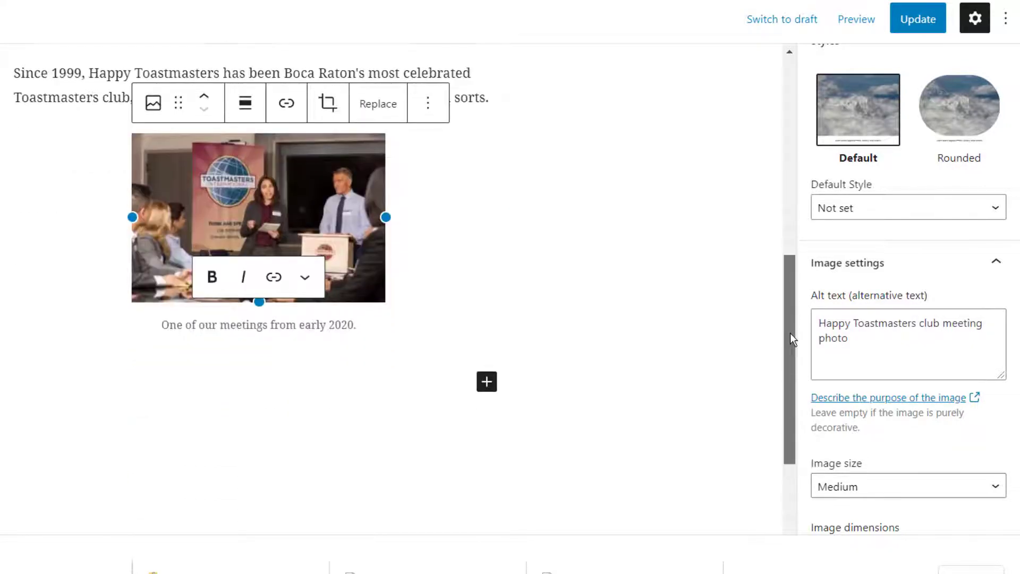
pyautogui.click(871, 489)
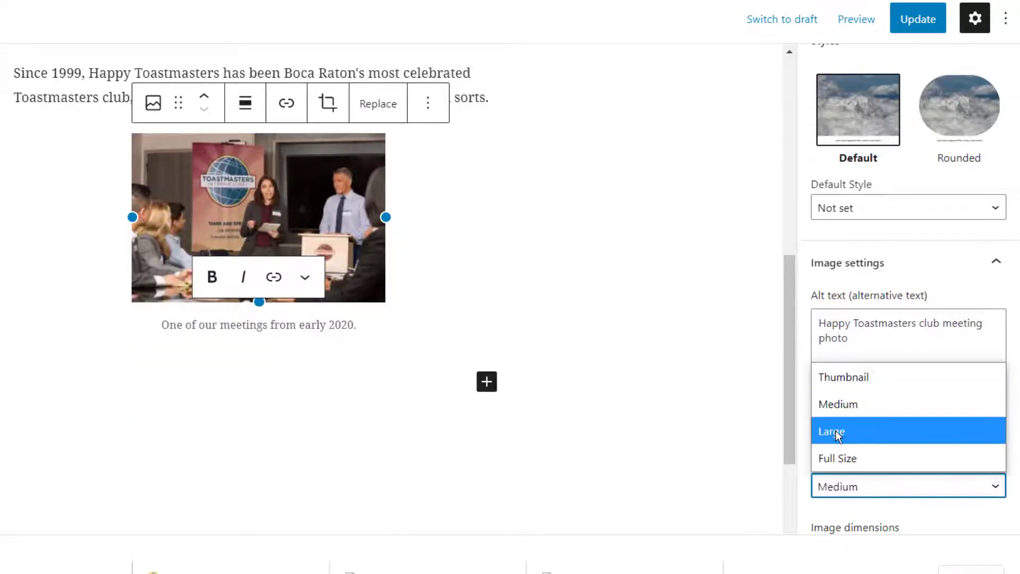
pyautogui.click(838, 436)
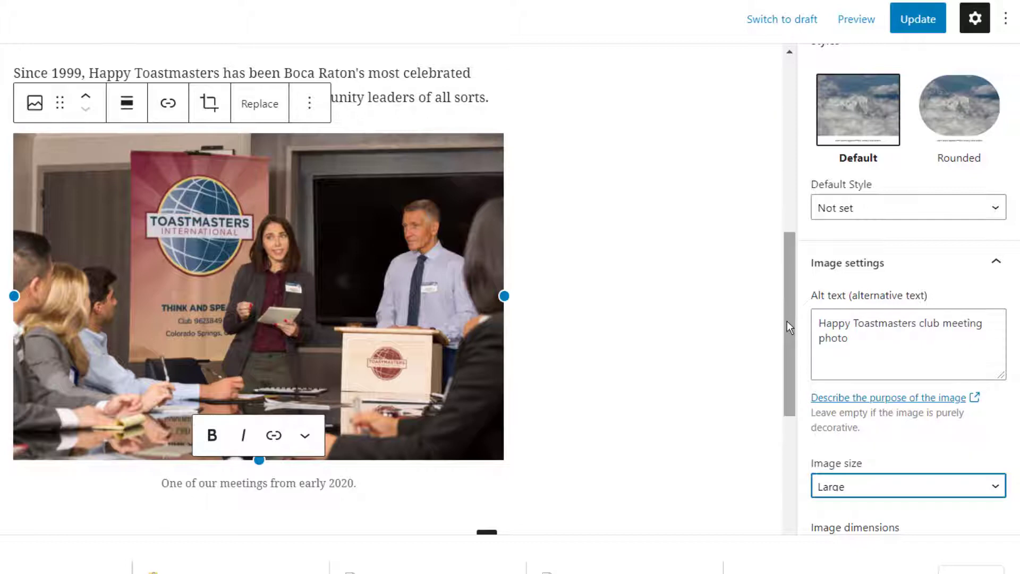
pyautogui.click(918, 21)
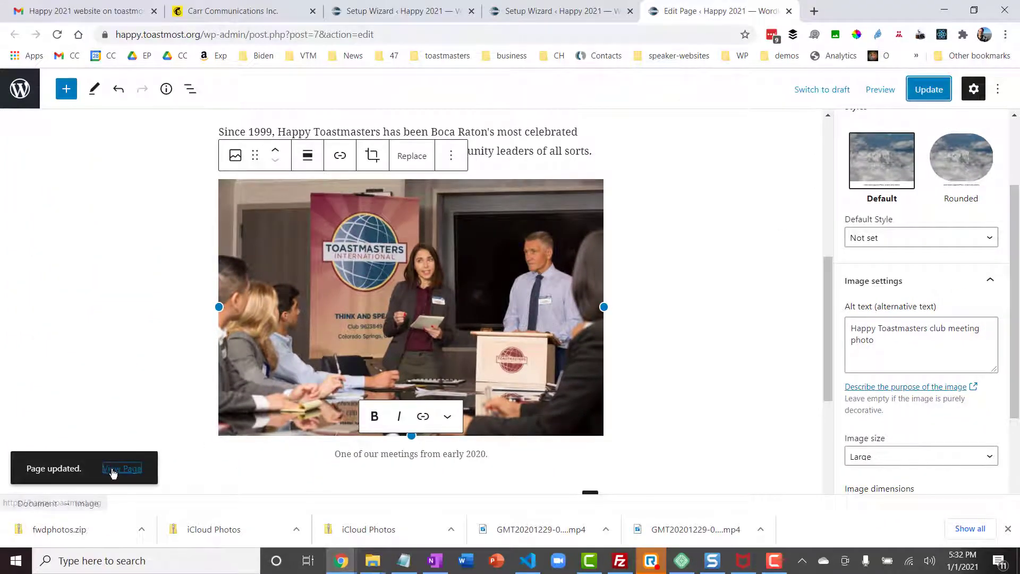
pyautogui.click(0, 490)
# Open the meeting signup page and take the Toastmaster of the Day role.
pyautogui.scroll(-2, 113, 472)
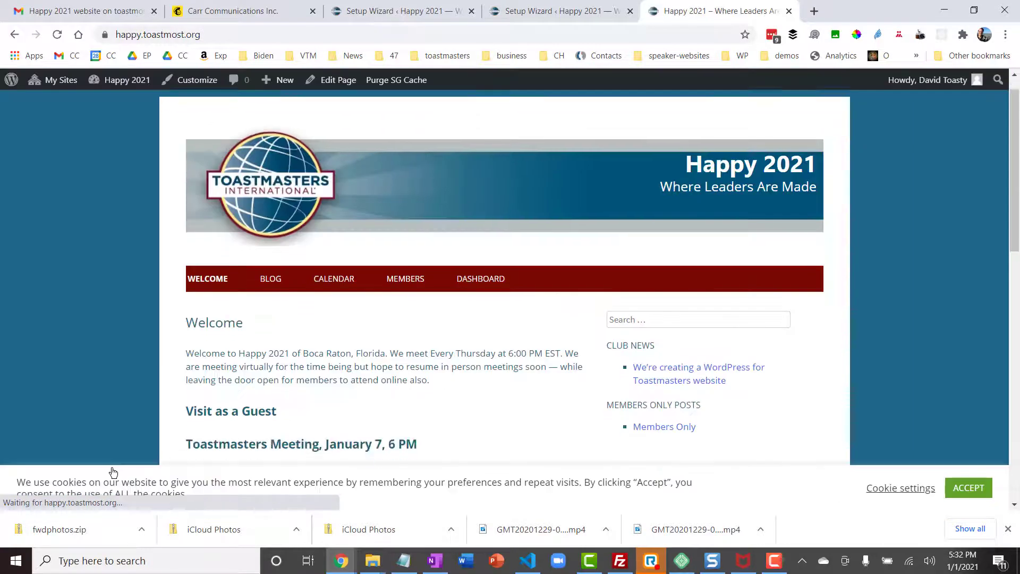
pyautogui.scroll(-8, 114, 472)
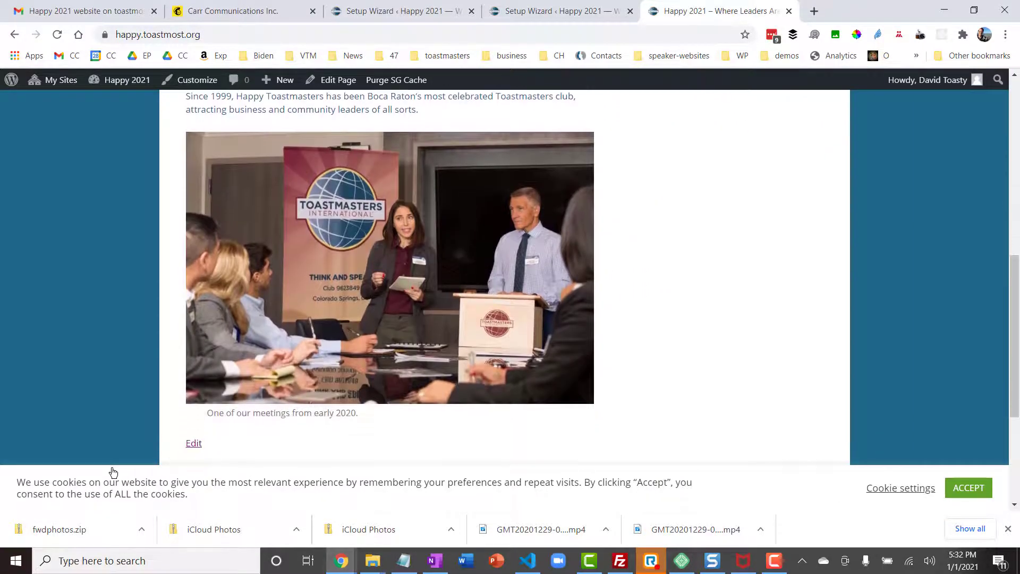
pyautogui.scroll(10, 113, 473)
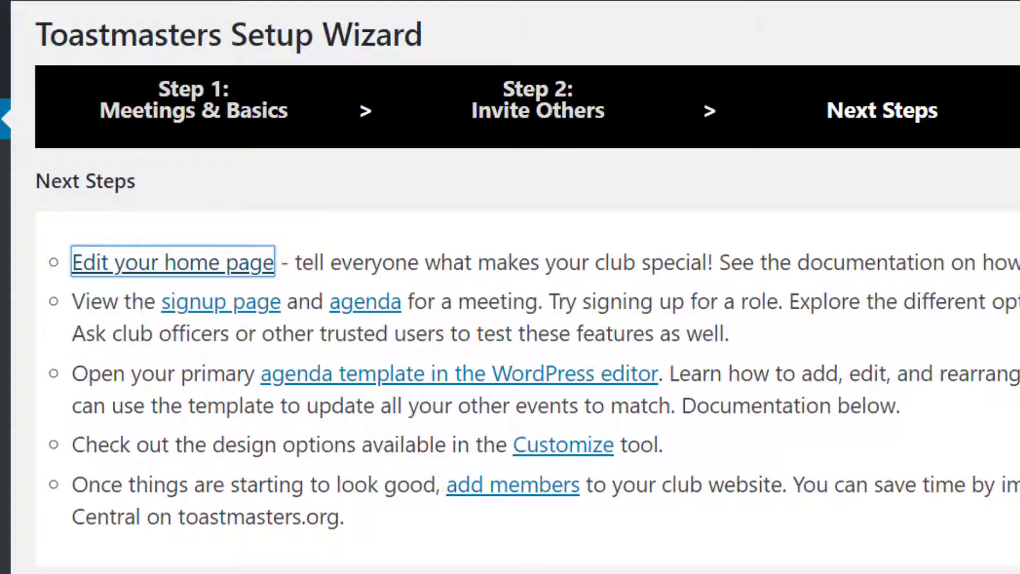
pyautogui.click(238, 317)
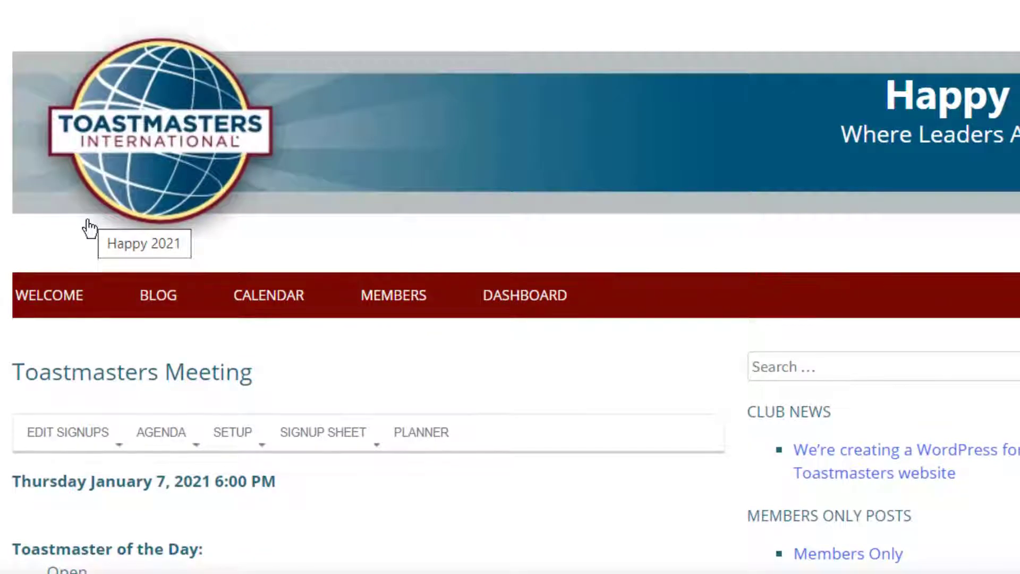
pyautogui.scroll(-8, 510, 287)
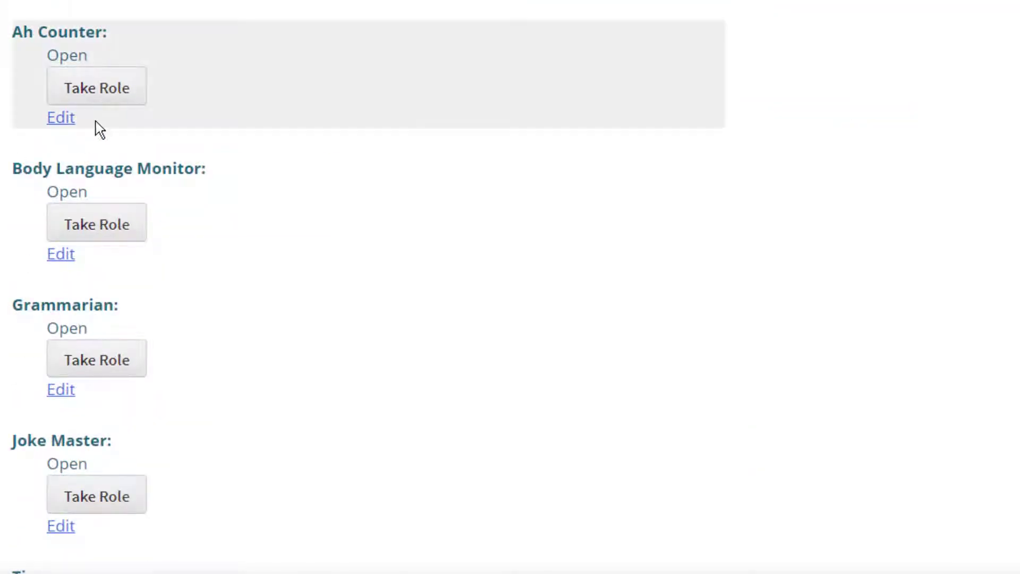
pyautogui.scroll(3, 322, 152)
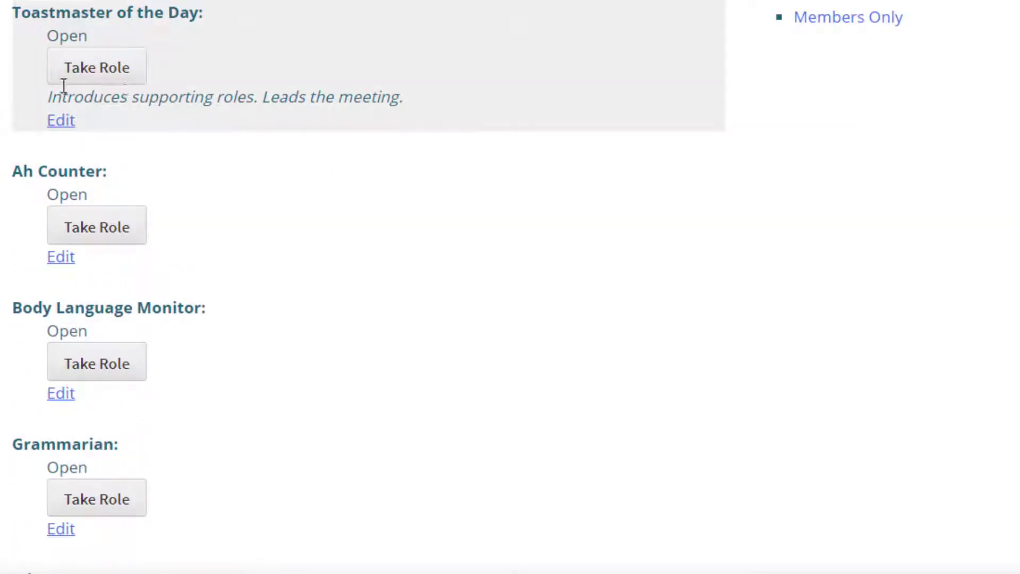
pyautogui.click(80, 75)
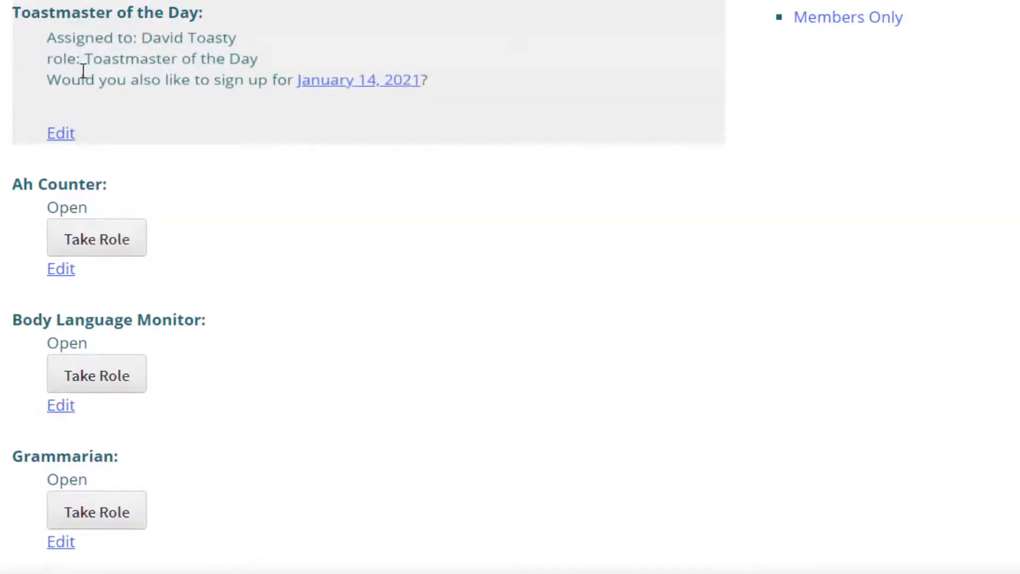
# Go to the January 14, 2021 meeting's signup page.
pyautogui.click(374, 90)
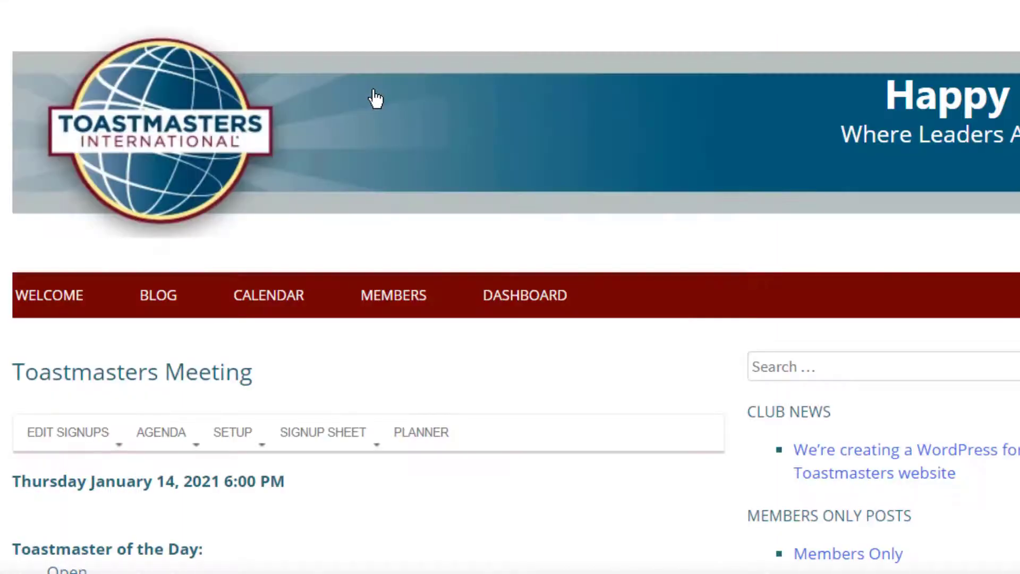
pyautogui.scroll(-2, 375, 99)
pyautogui.scroll(-15, 376, 98)
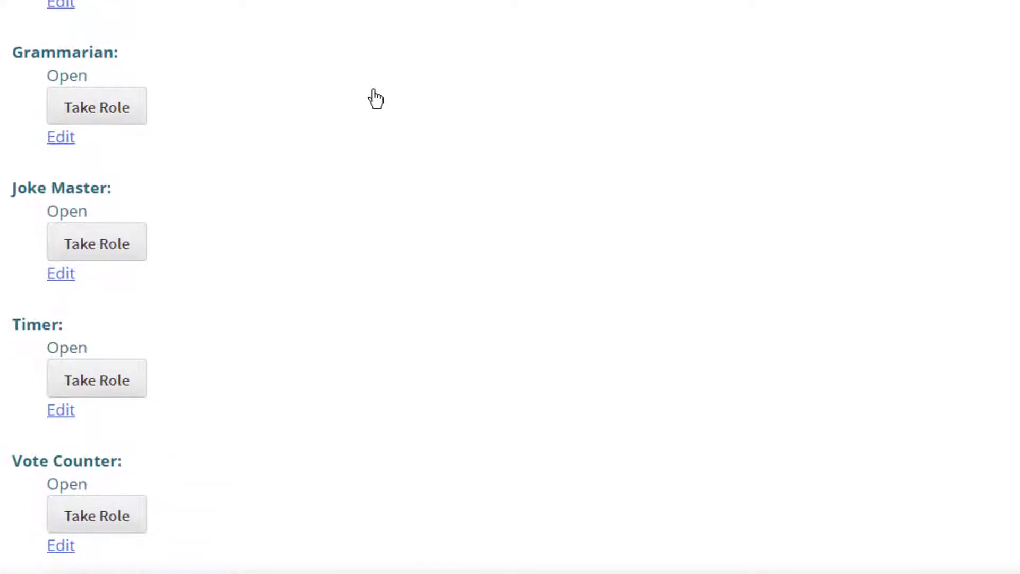
# Choose the Dynamic Leadership path and Ice Breaker project for the Speaker slot.
pyautogui.scroll(-1, 376, 98)
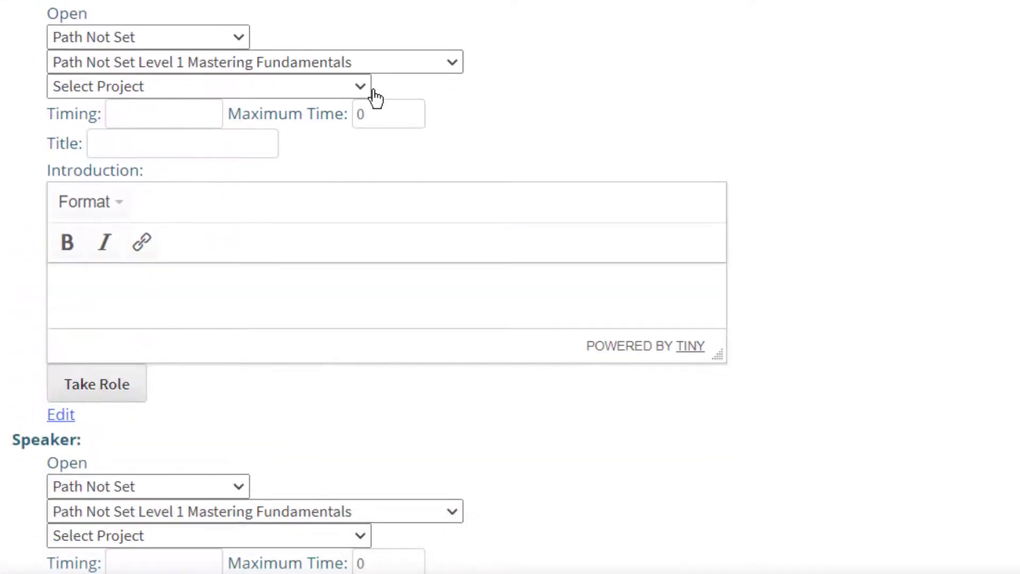
pyautogui.click(201, 36)
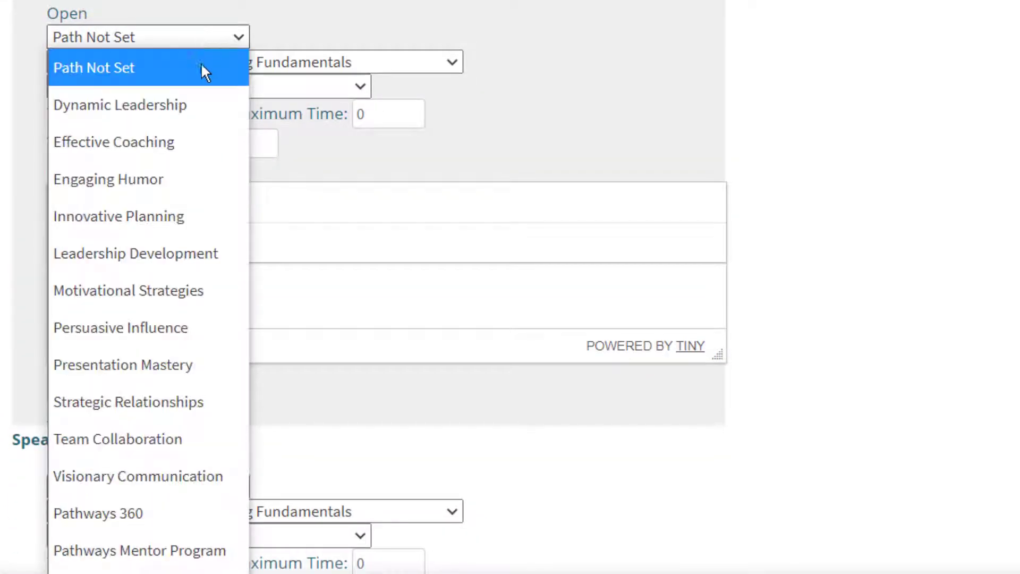
pyautogui.click(193, 106)
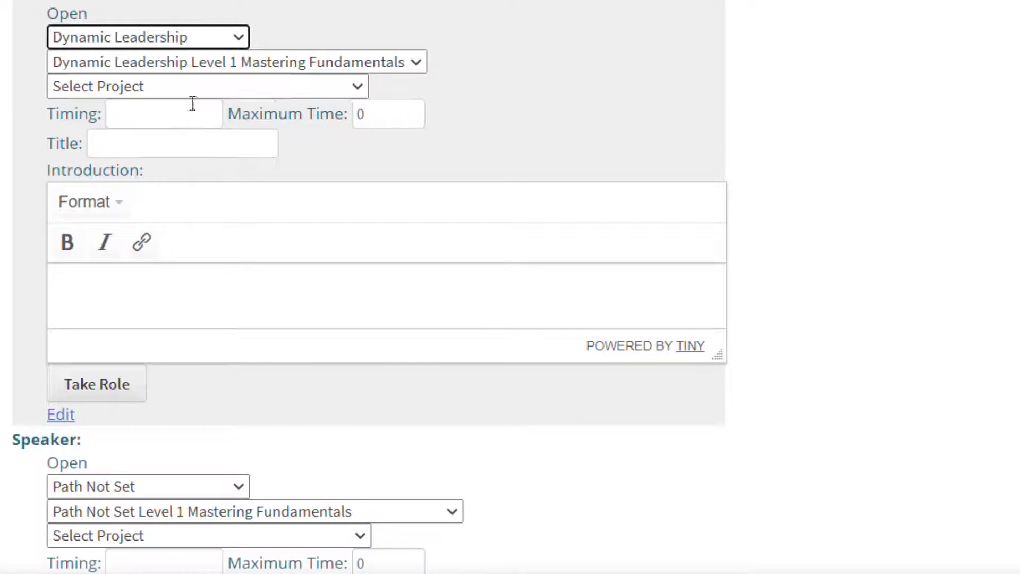
pyautogui.click(238, 85)
pyautogui.click(218, 151)
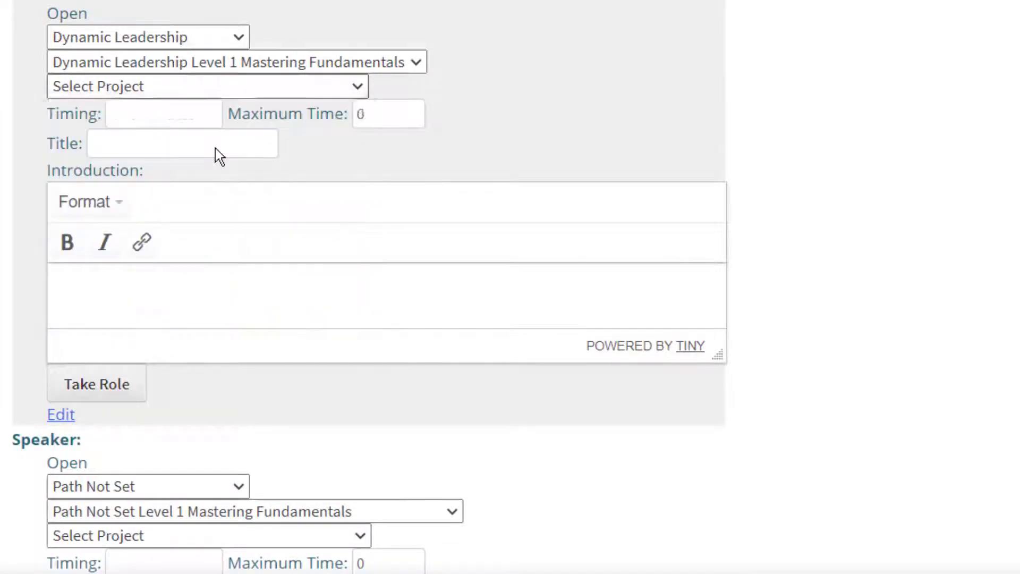
# Title the speech 'All About Me' with introduction 'You betcha!', take the role, and print the agenda.
pyautogui.click(176, 144)
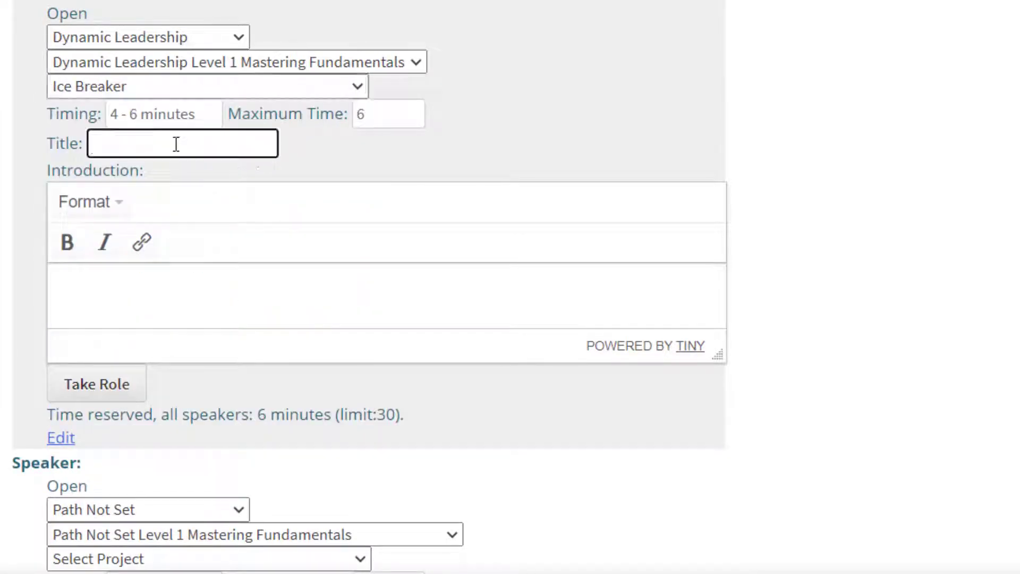
pyautogui.write('All About Me')
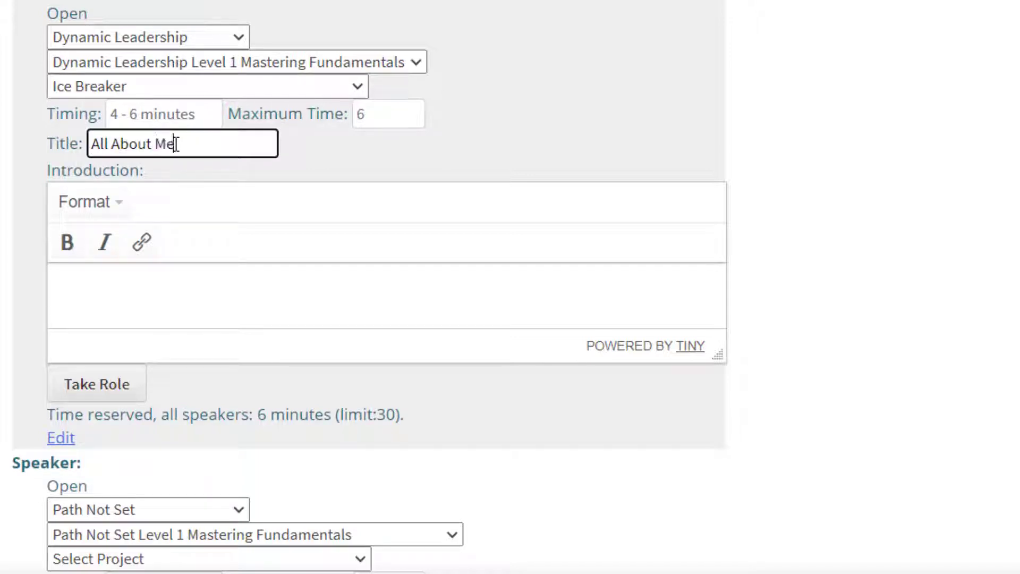
pyautogui.press('Tab')
pyautogui.write('You becha')
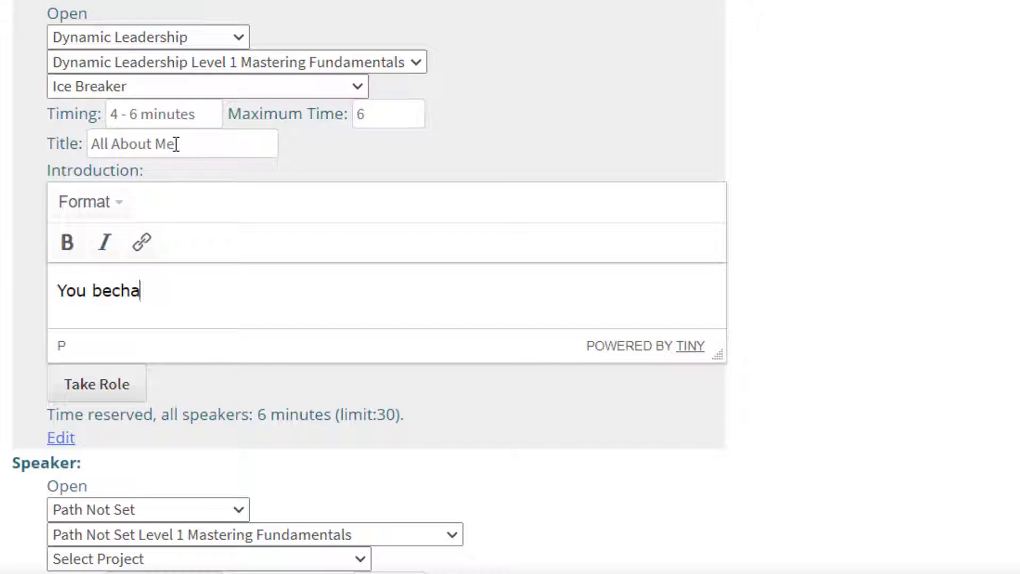
pyautogui.press('BackSpace')
pyautogui.press('BackSpace')
pyautogui.press('BackSpace')
pyautogui.write('tcha!')
pyautogui.click(97, 385)
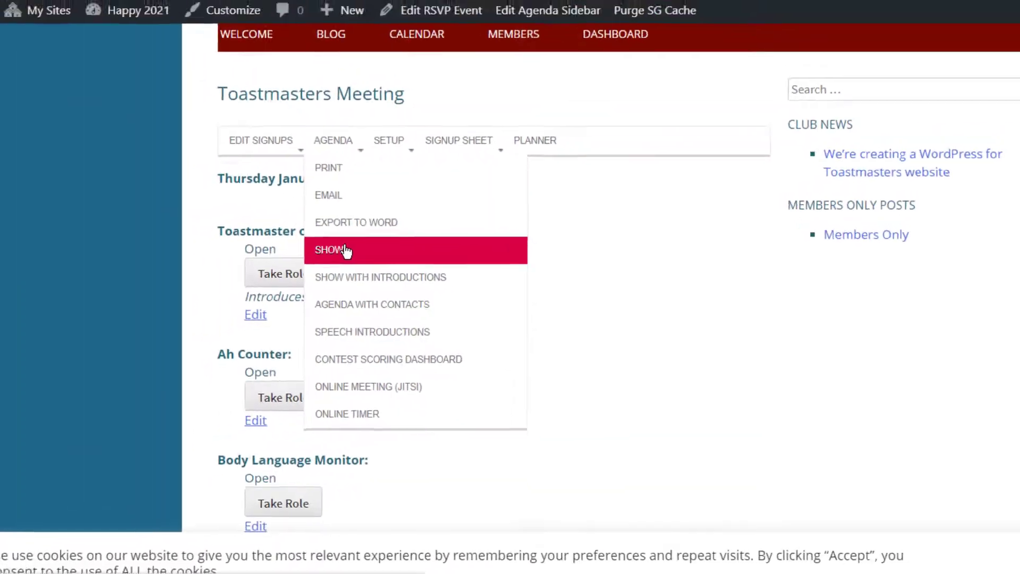
pyautogui.click(426, 246)
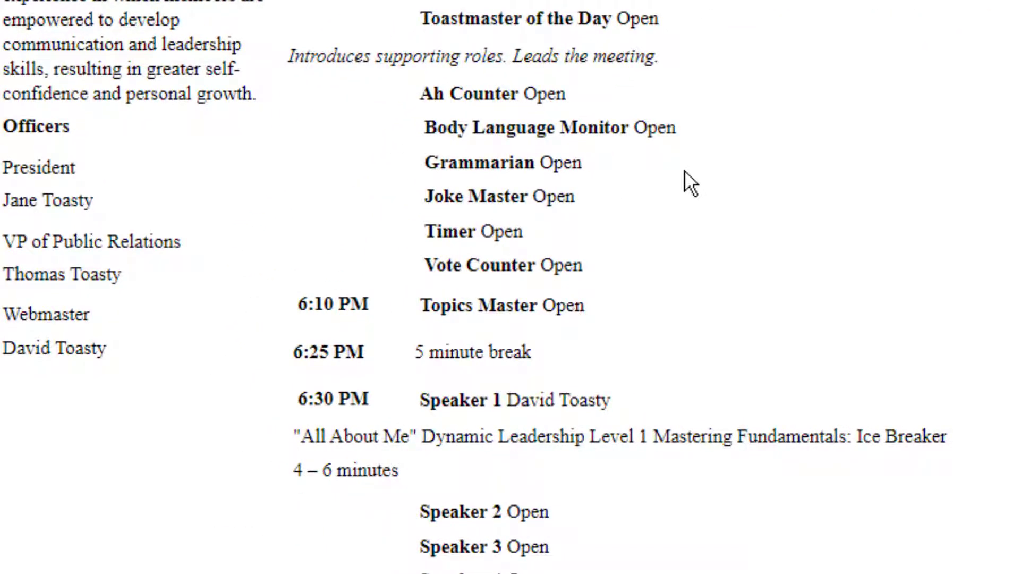
# Check the speech introductions page, then close it to return to the Setup Wizard's Next Steps.
pyautogui.scroll(-5, 685, 171)
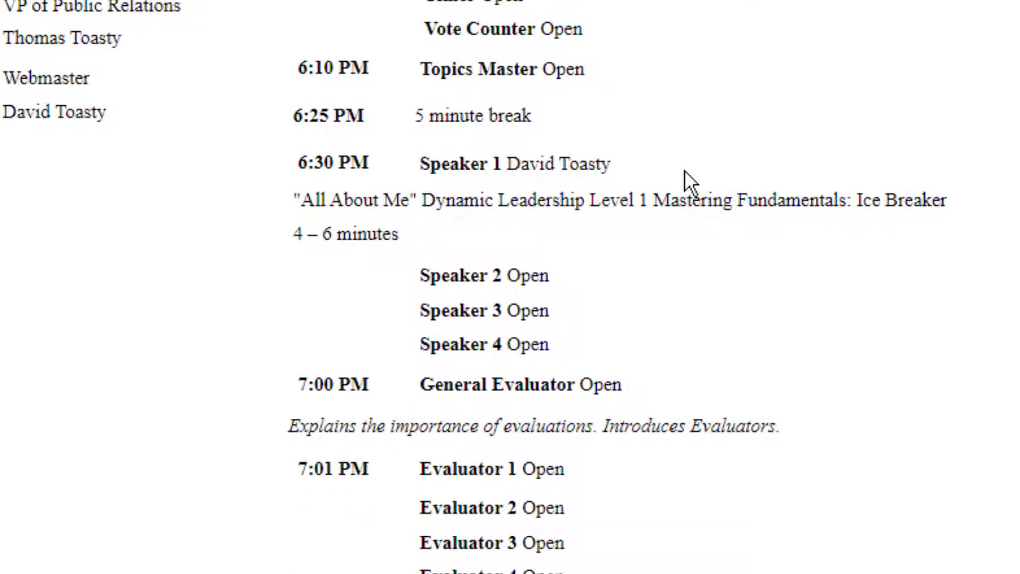
pyautogui.scroll(5, 685, 170)
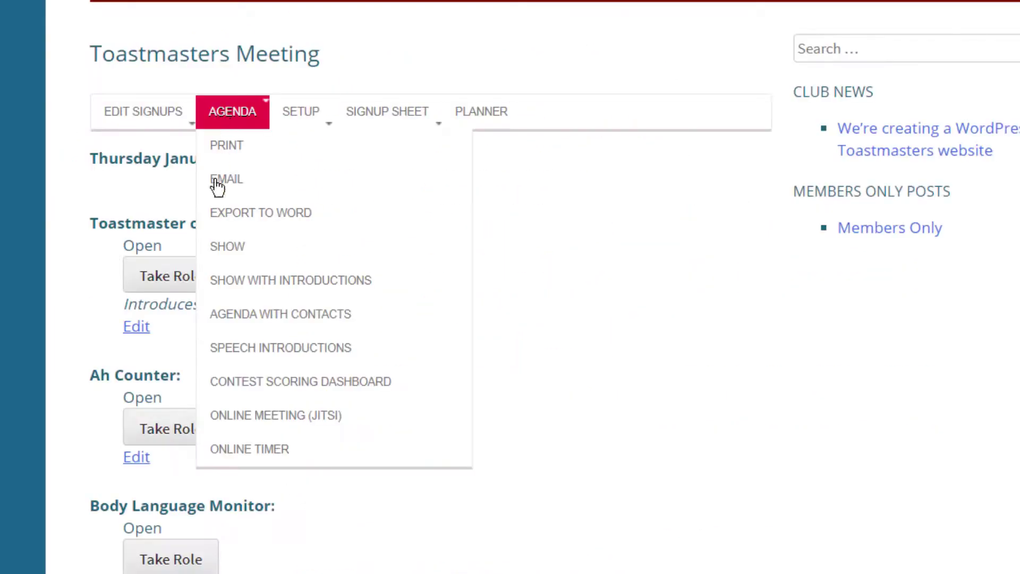
pyautogui.click(248, 347)
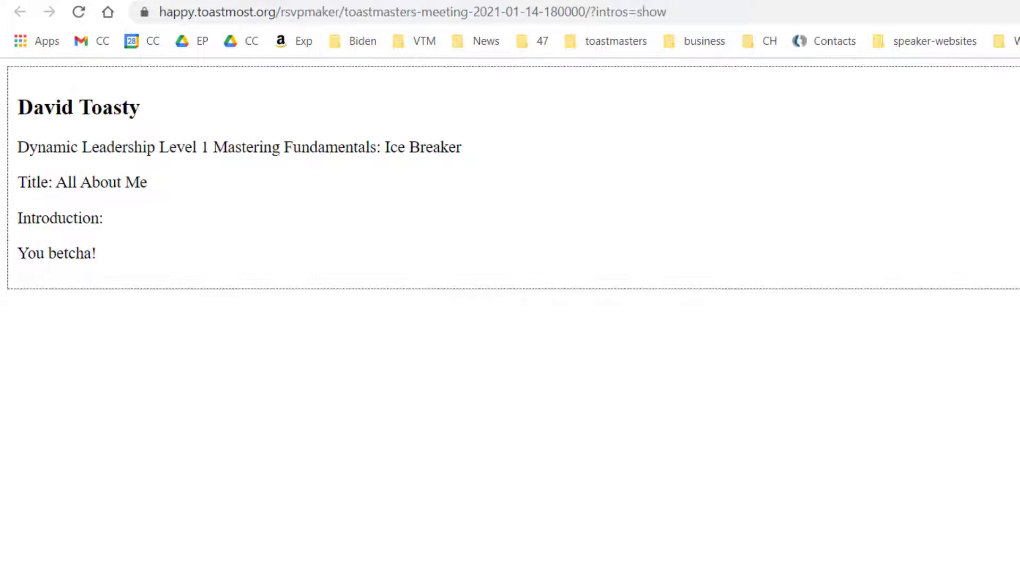
pyautogui.hotkey('ctrl', 'w')
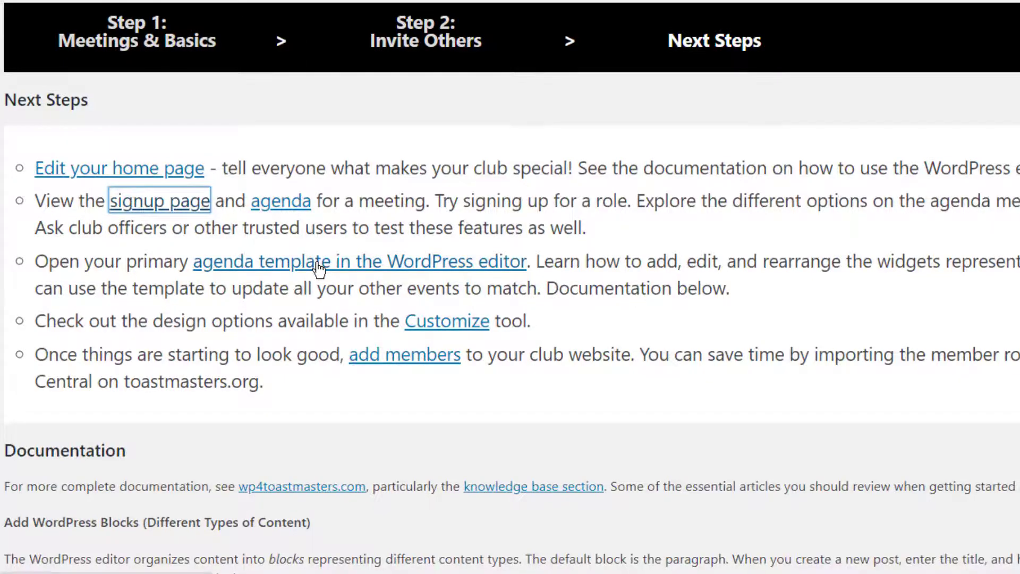
# In the primary agenda template, move Joke Master down three places below Topics Master.
pyautogui.click(319, 269)
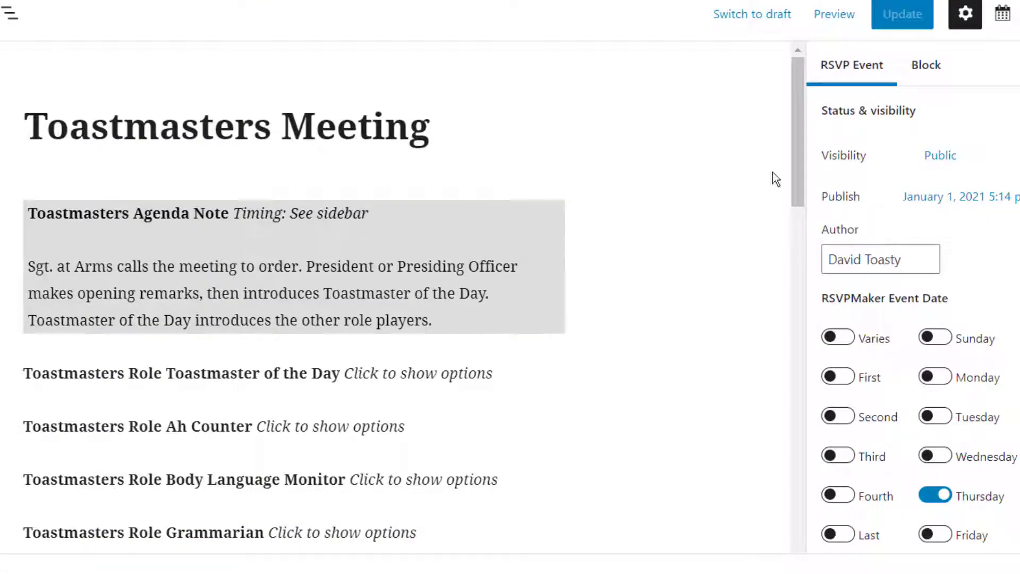
pyautogui.moveTo(795, 148); pyautogui.dragTo(812, 279)
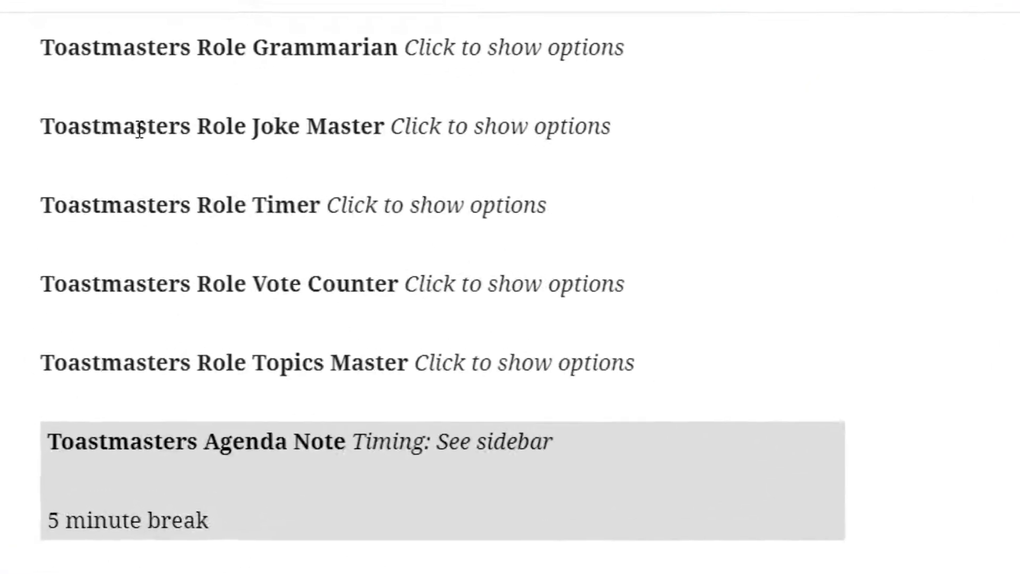
pyautogui.click(139, 129)
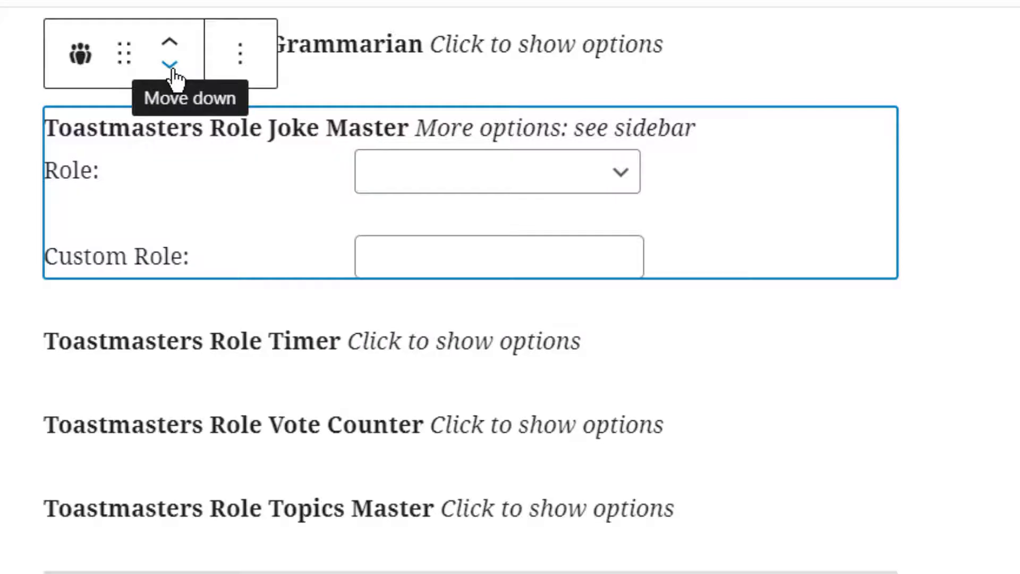
pyautogui.click(171, 68)
pyautogui.click(172, 72)
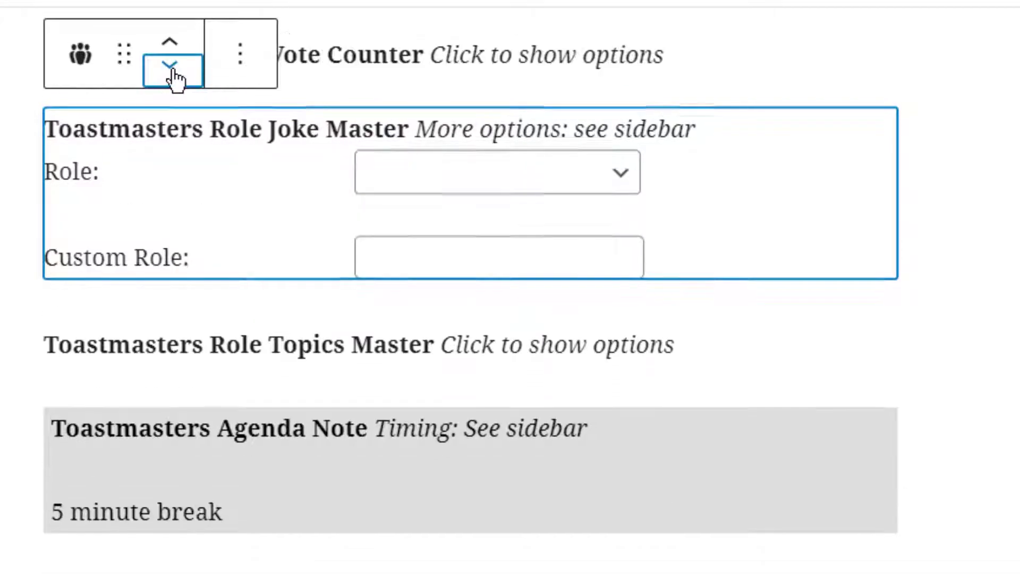
pyautogui.click(171, 72)
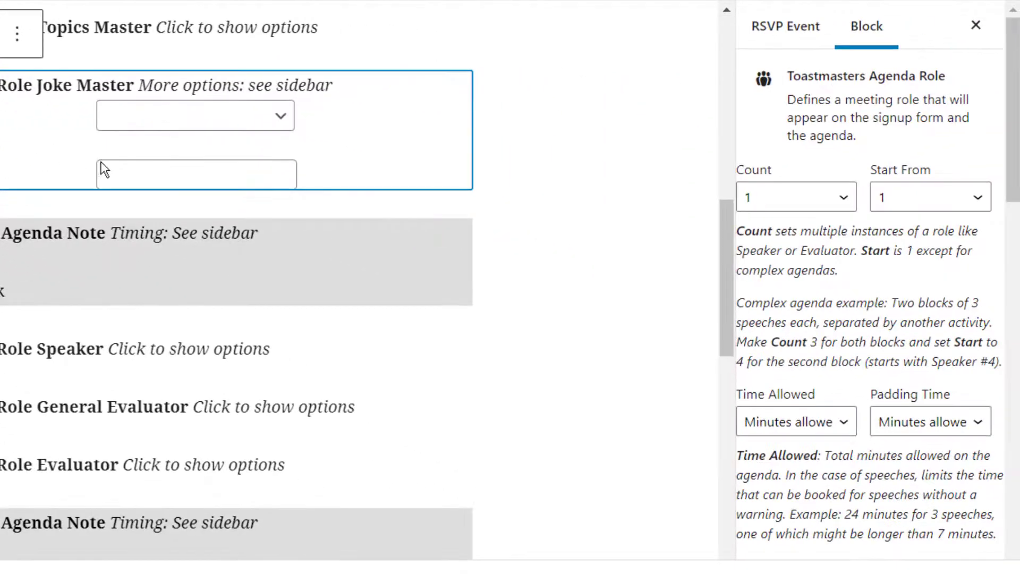
# Give Joke Master 5 minutes of allowed time and update the template.
pyautogui.click(811, 425)
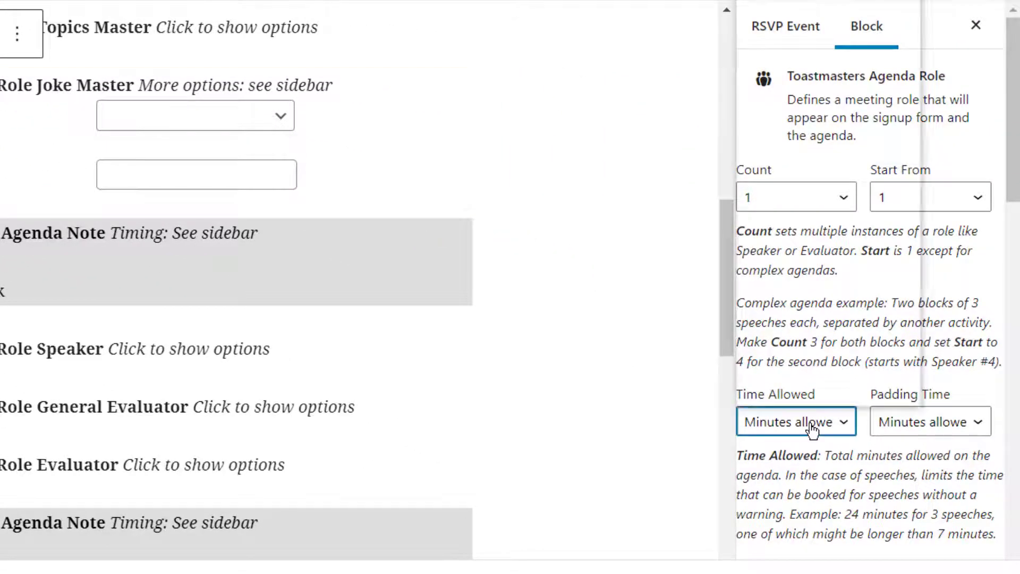
pyautogui.press('5')
pyautogui.press('Return')
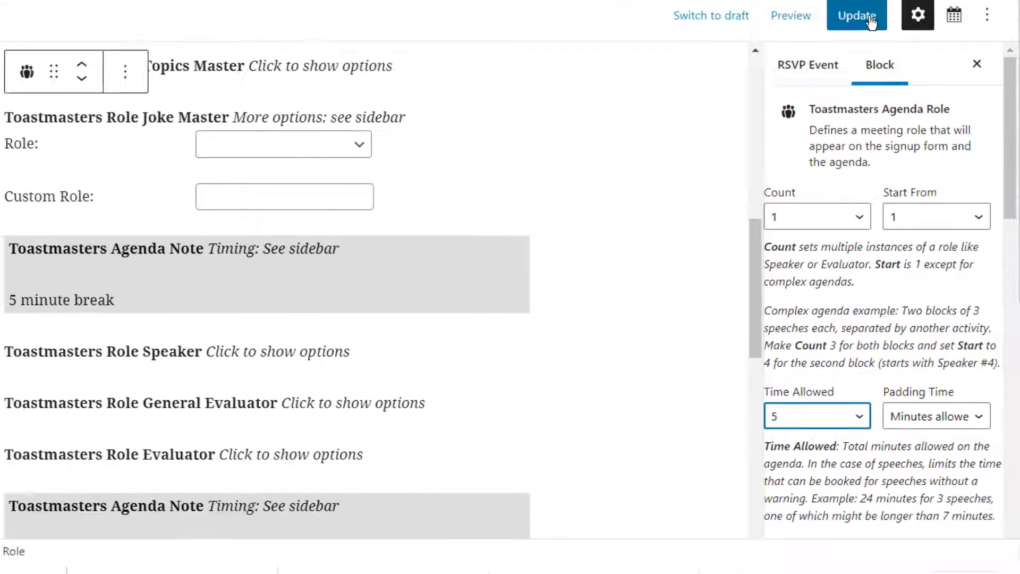
pyautogui.click(871, 21)
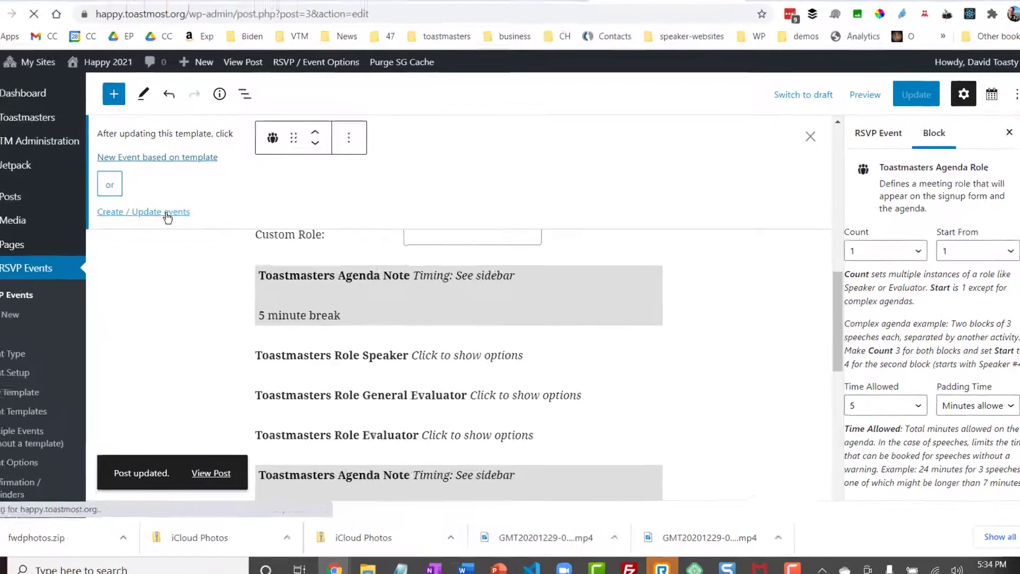
# Tick all twelve already-scheduled meetings and update them from the agenda template.
pyautogui.click(183, 222)
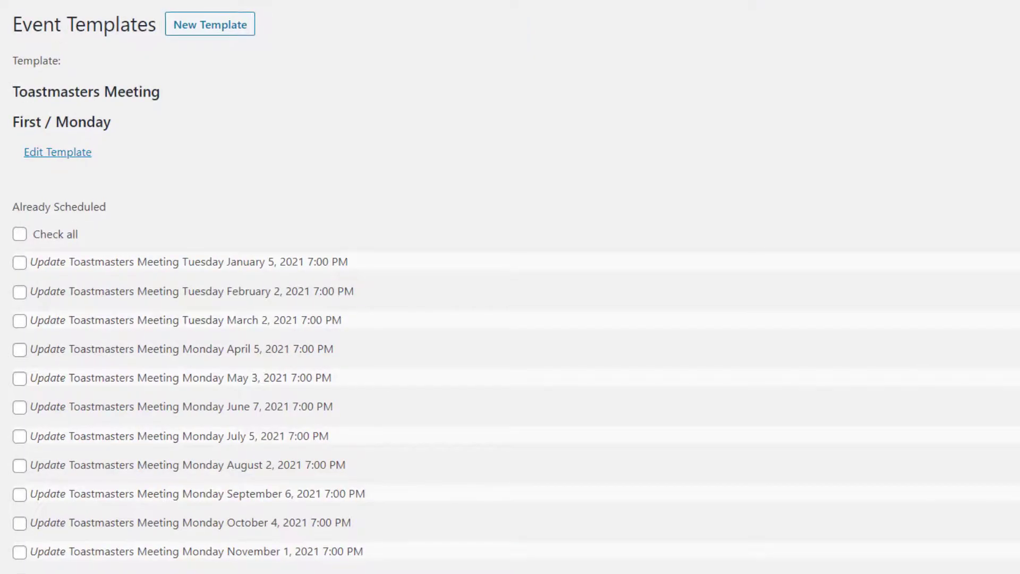
pyautogui.scroll(-4, 487, 29)
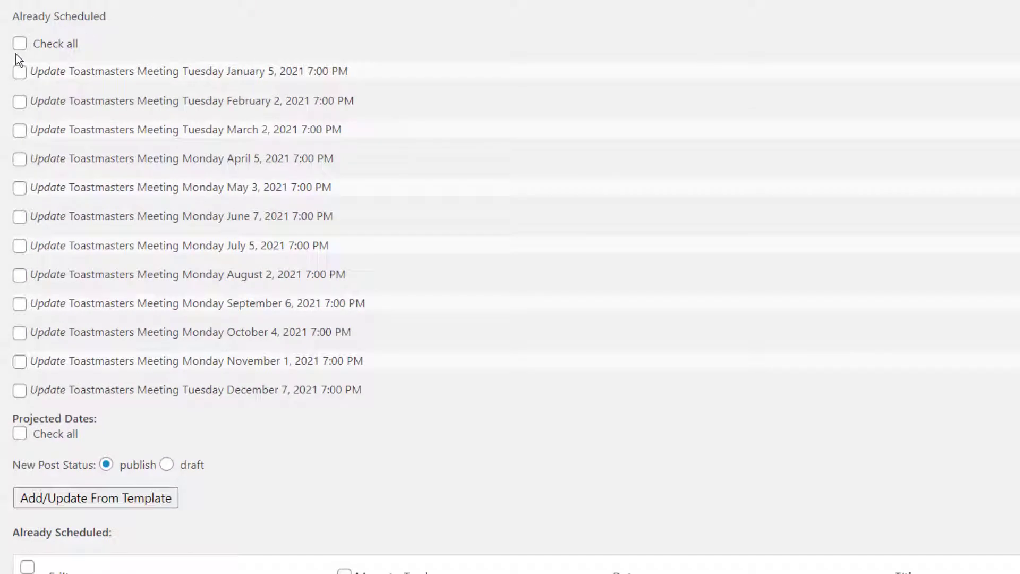
pyautogui.click(22, 46)
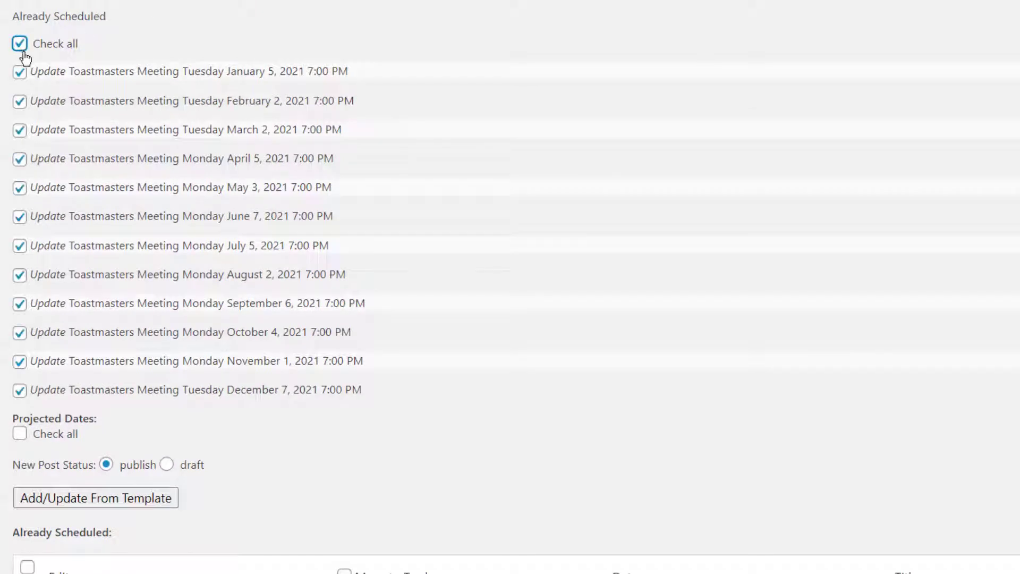
pyautogui.click(98, 497)
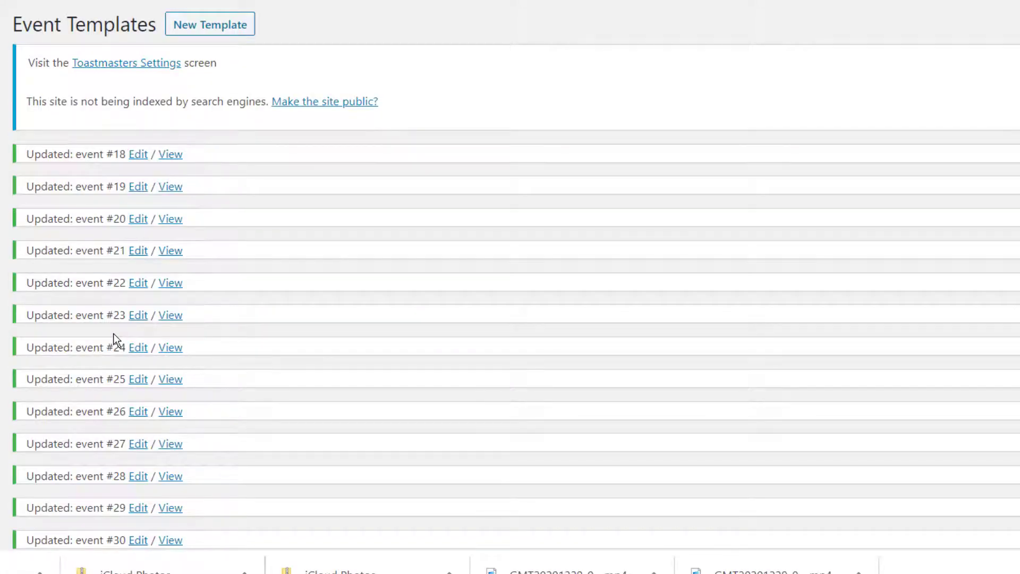
# View the January 7 meeting's agenda, showing Joke Master at 6:25 PM after Topics Master.
pyautogui.click(170, 154)
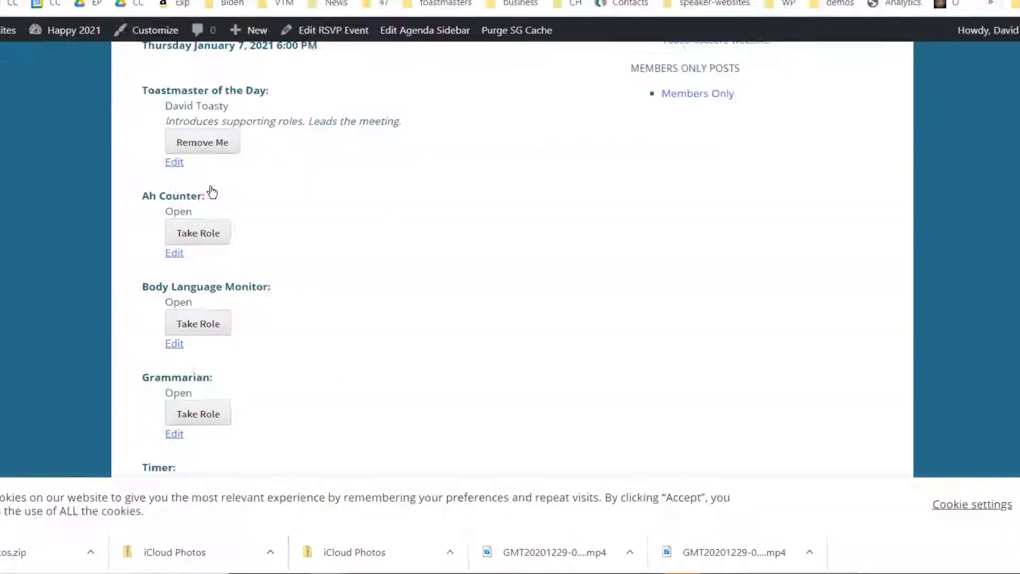
pyautogui.scroll(-4, 246, 219)
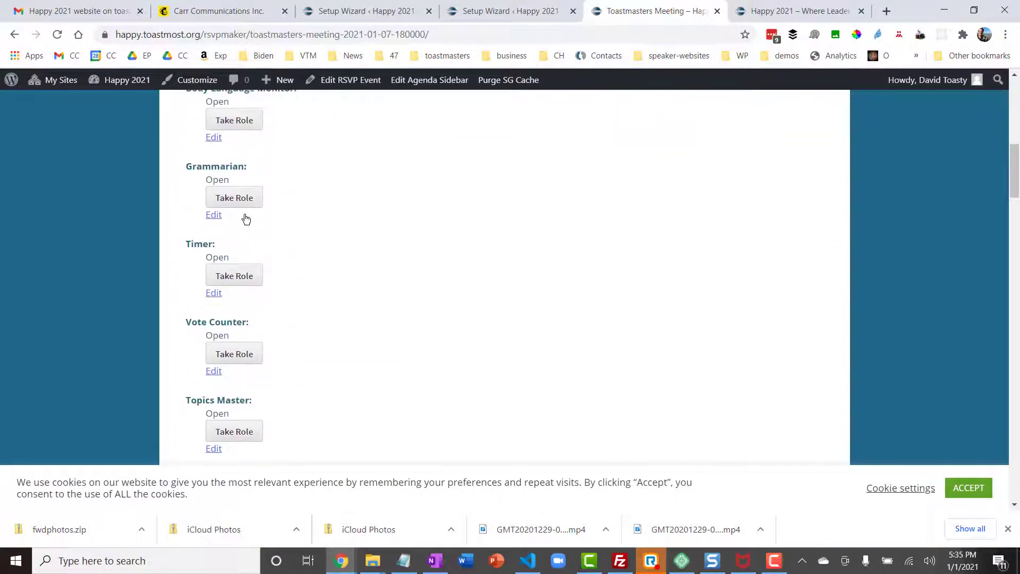
pyautogui.scroll(5, 246, 219)
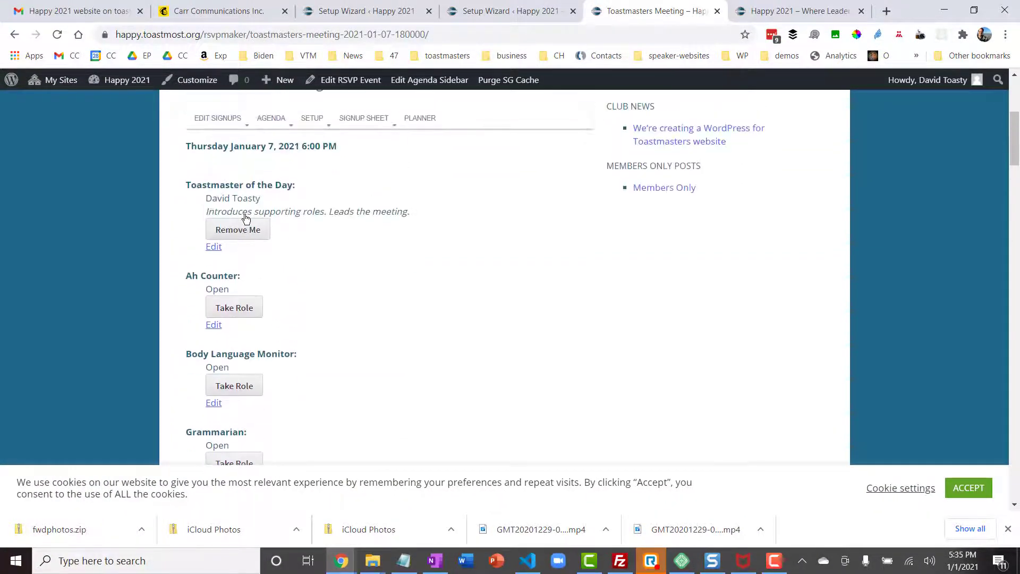
pyautogui.scroll(1, 246, 219)
pyautogui.moveTo(271, 146)
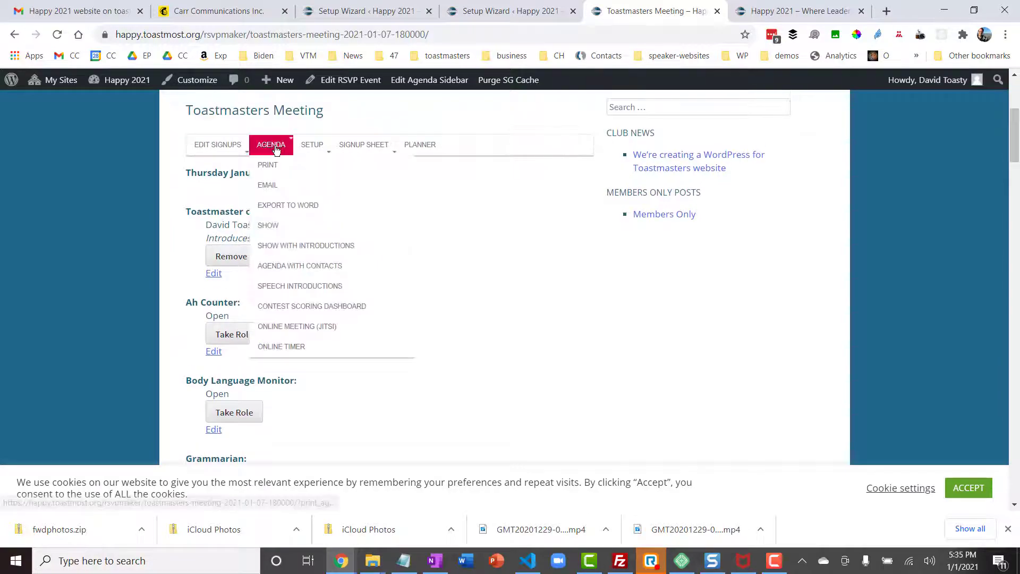
pyautogui.click(289, 225)
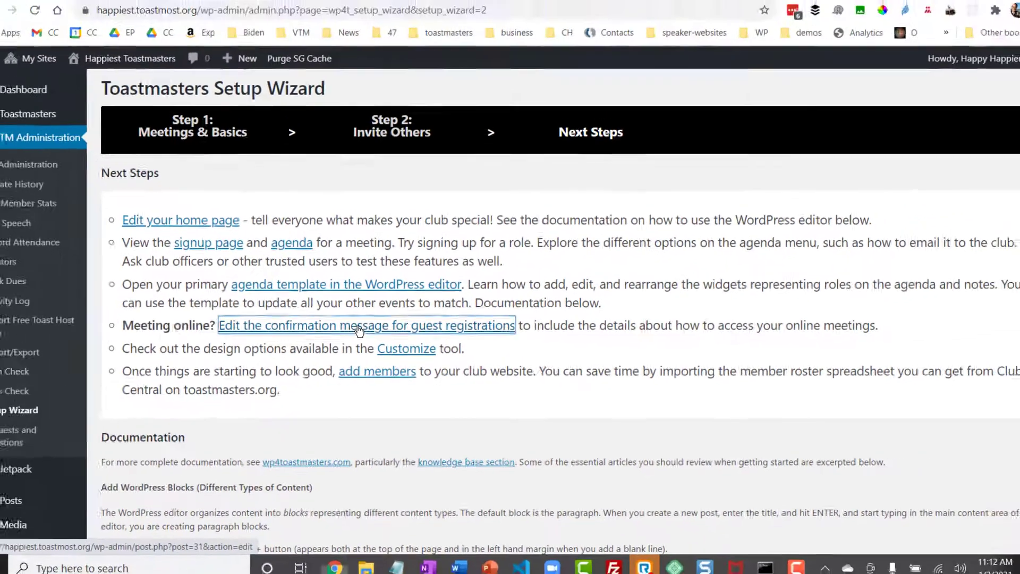
# Reword the confirmation to 'Thank you for signing up! We look forward to seeing you.' and add the Zoom join line.
pyautogui.click(341, 301)
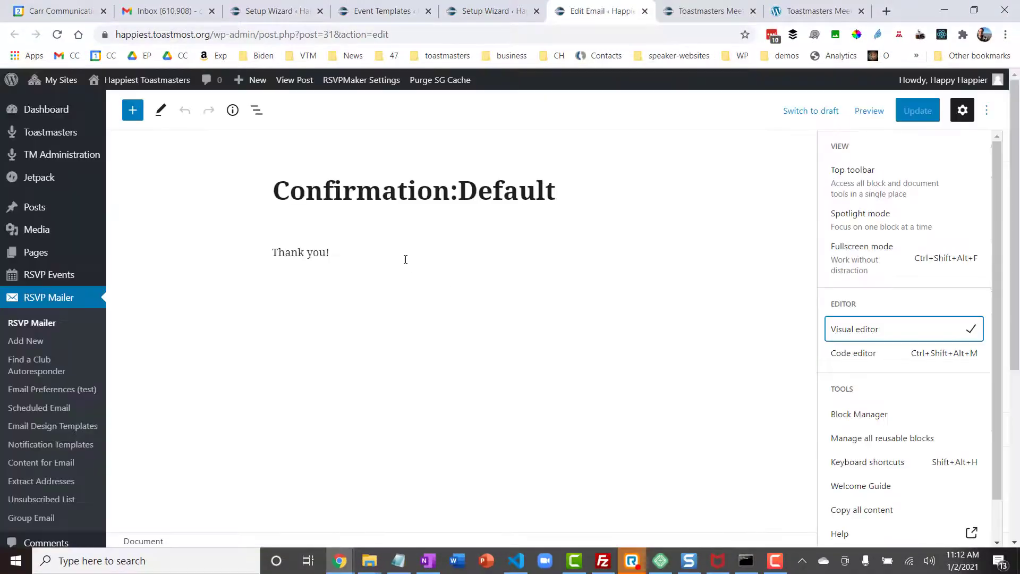
pyautogui.click(399, 254)
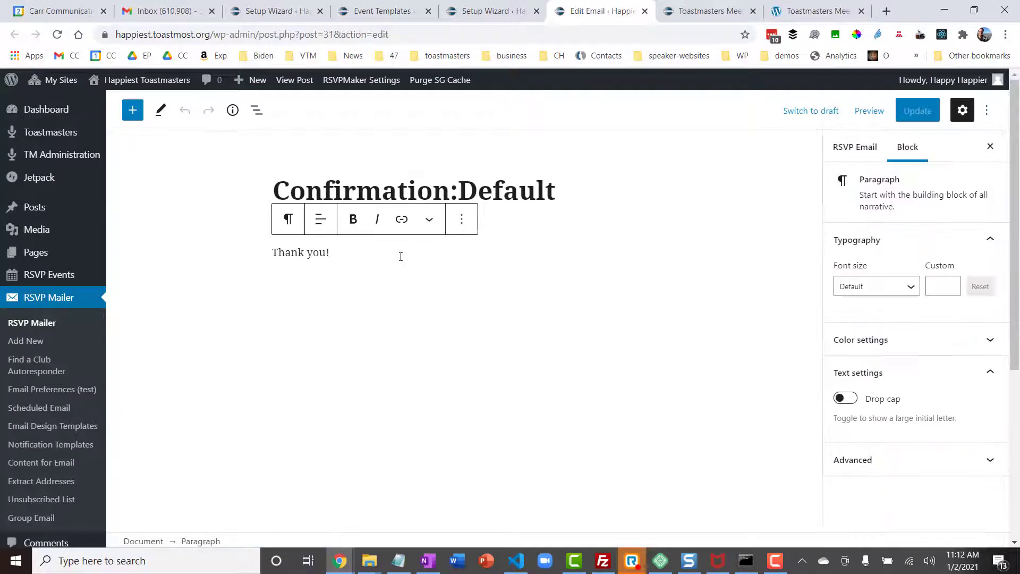
pyautogui.press('Left')
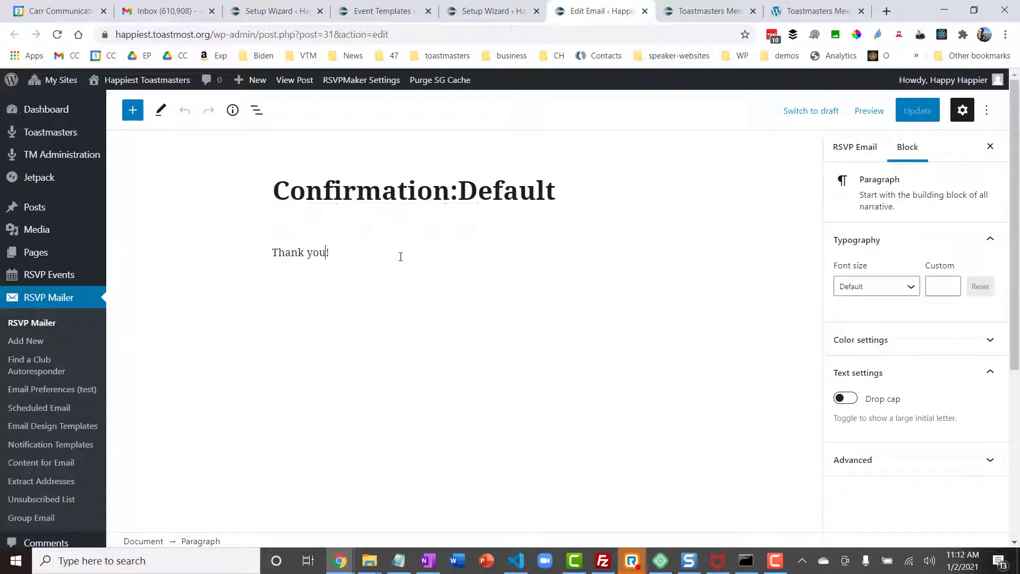
pyautogui.write('for signing up')
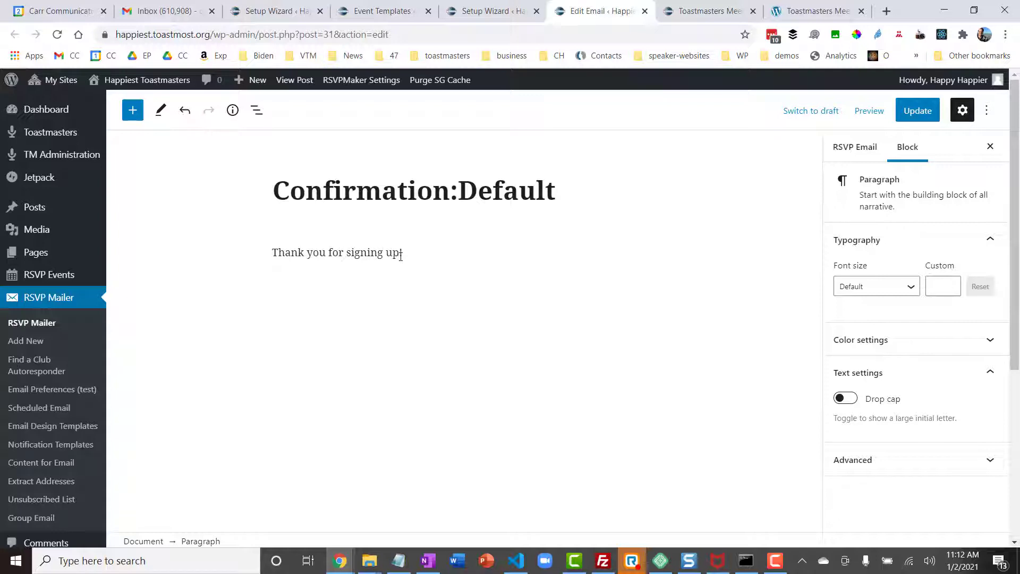
pyautogui.press('End')
pyautogui.write('We look forward to se')
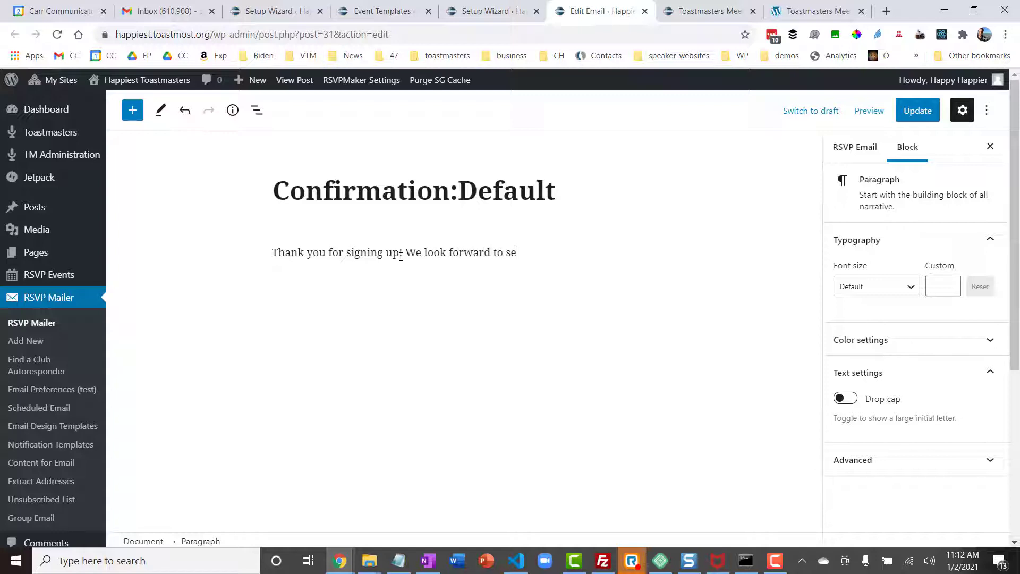
pyautogui.write('eing you.')
pyautogui.press('Return')
pyautogui.hotkey('ctrl', 'v')
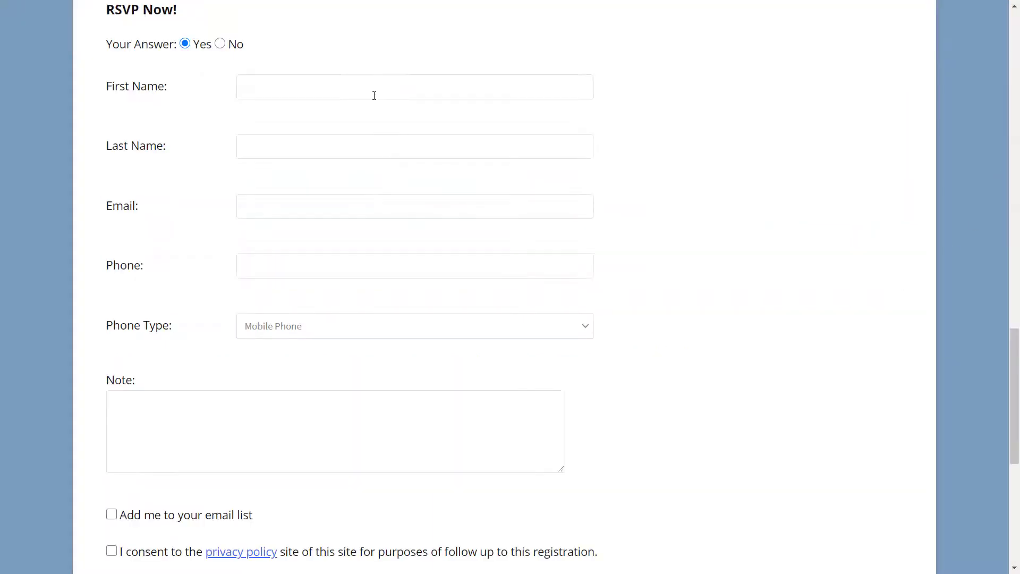
# Enter the test guest's first name, email address and phone number on the RSVP form.
pyautogui.write('David')
pyautogui.press('Tab')
pyautogui.press('Tab')
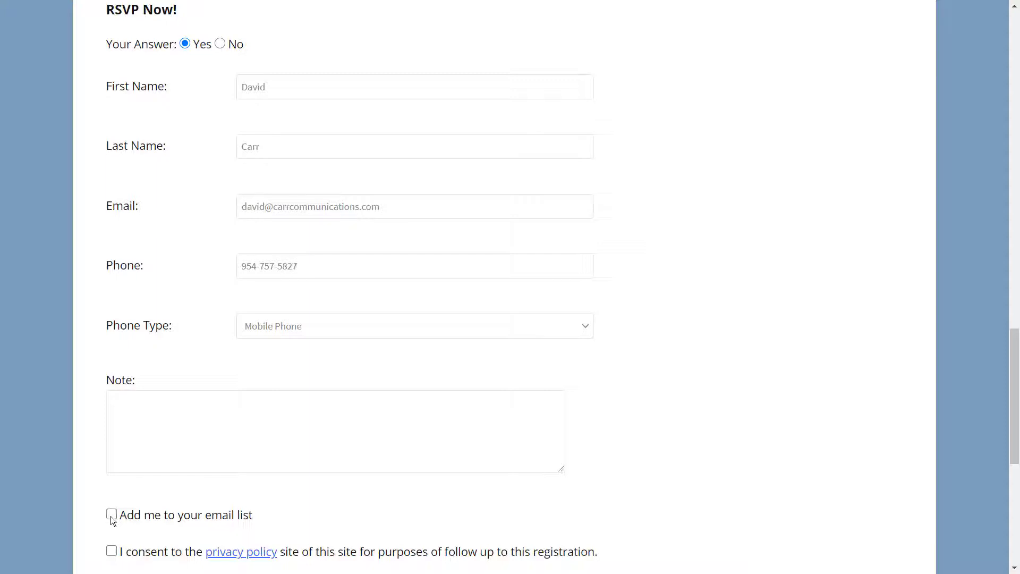
# Opt in to the club email list, give privacy consent, and submit the RSVP.
pyautogui.click(111, 515)
pyautogui.click(112, 552)
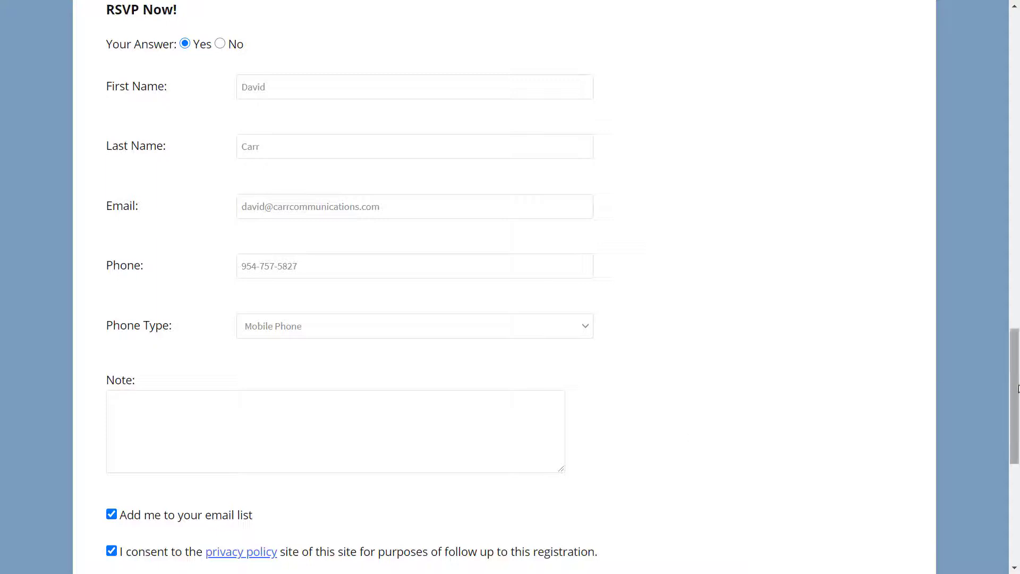
pyautogui.moveTo(1016, 387); pyautogui.dragTo(1013, 490)
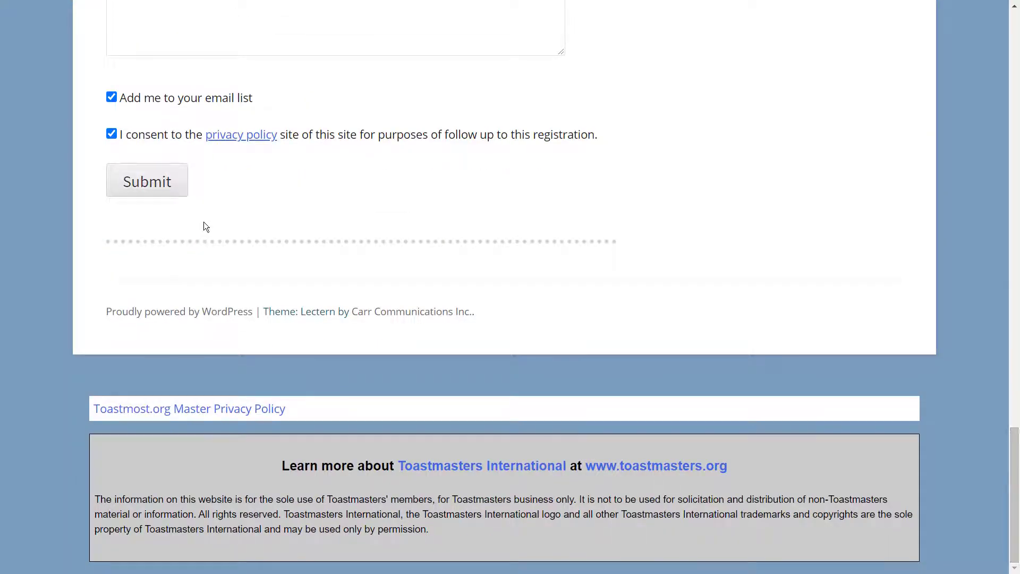
pyautogui.click(169, 192)
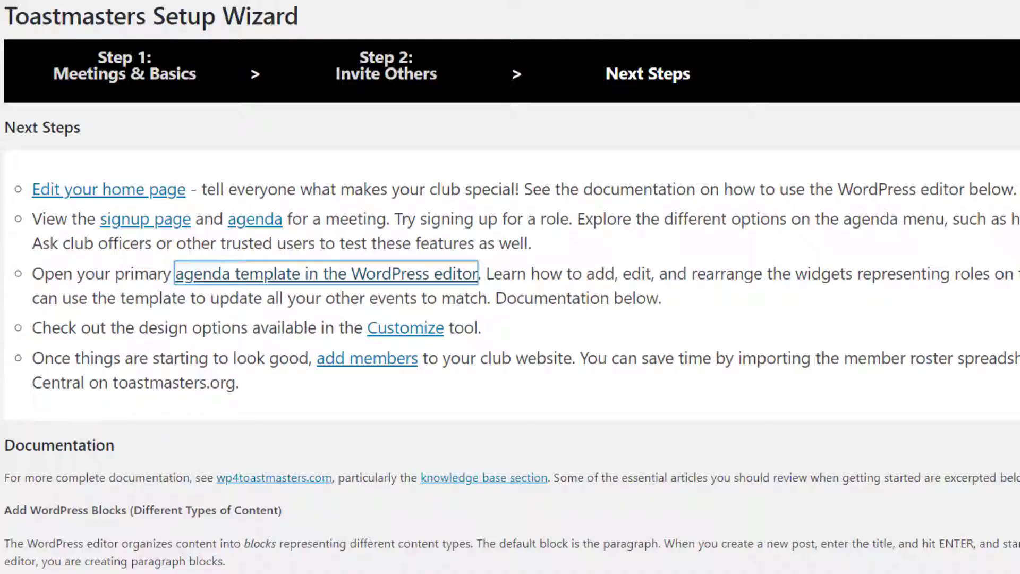
# Pick pale yellow #ededc2 as the Customizer background colour, publish it, and close the Customizer.
pyautogui.click(618, 316)
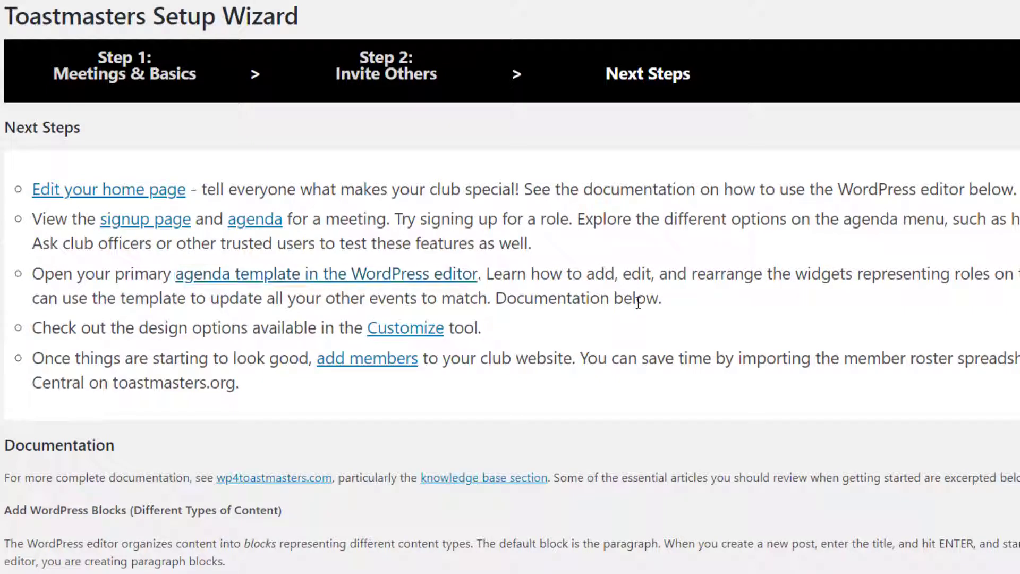
pyautogui.click(422, 333)
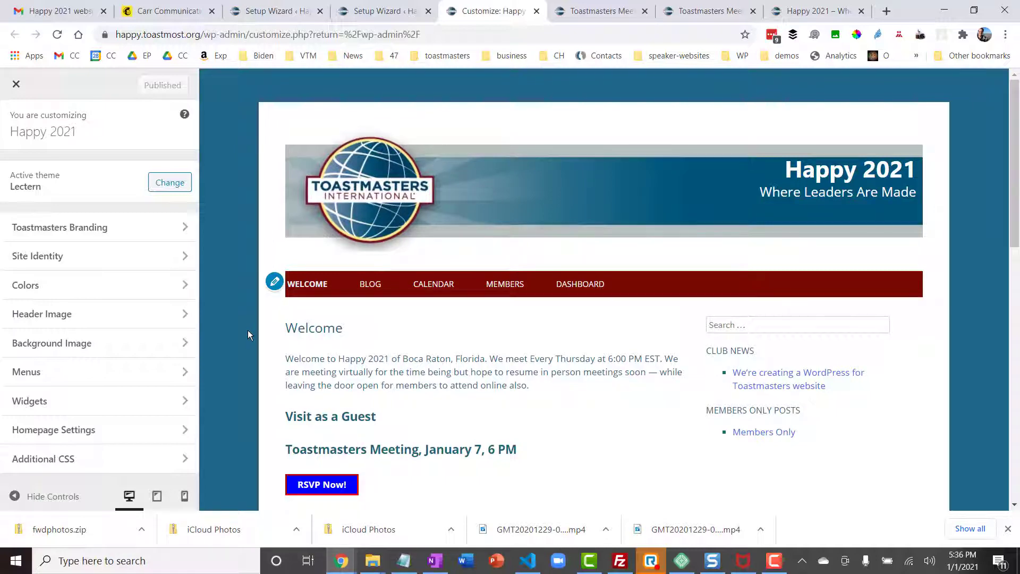
pyautogui.click(76, 294)
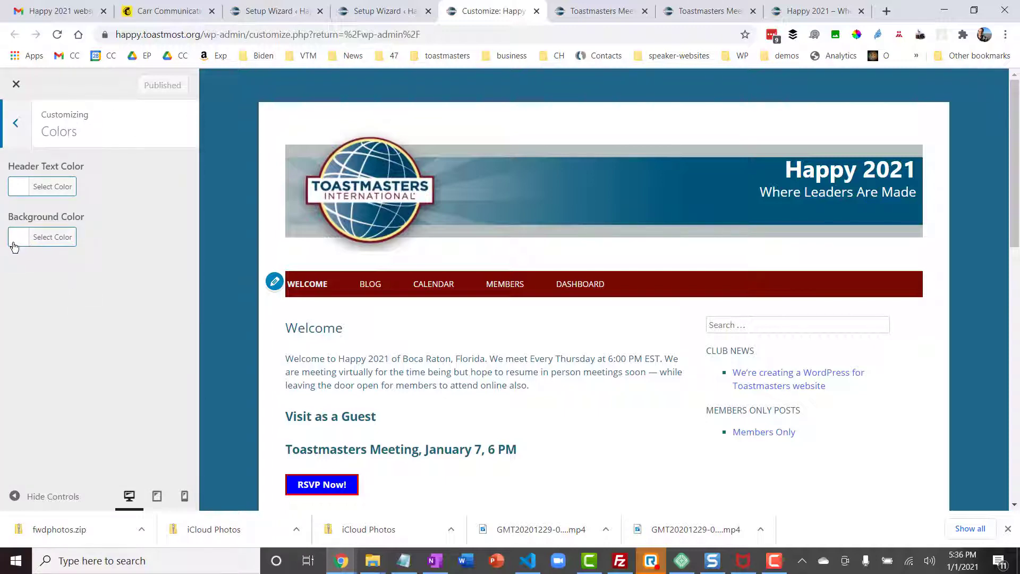
pyautogui.click(18, 243)
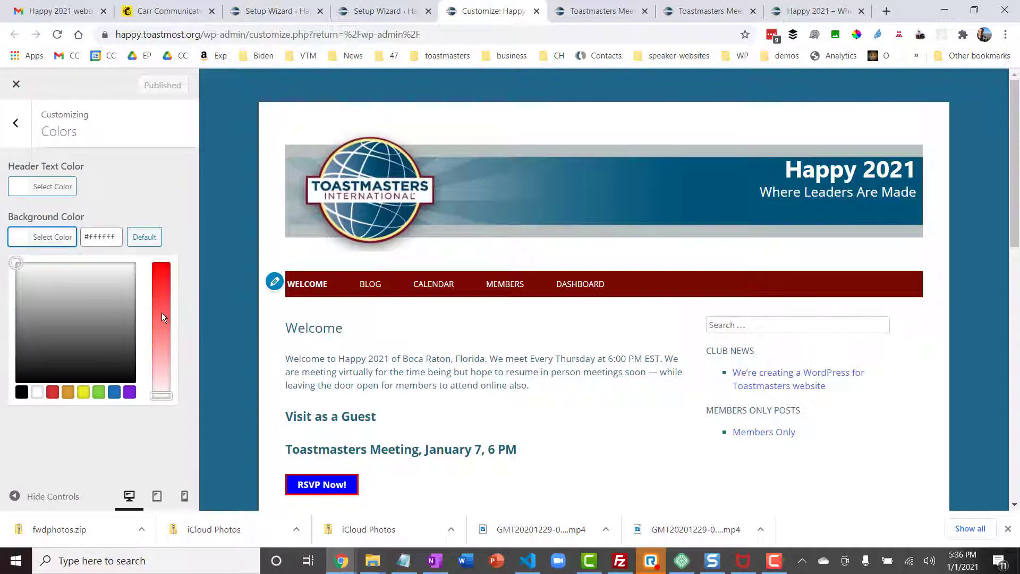
pyautogui.click(162, 313)
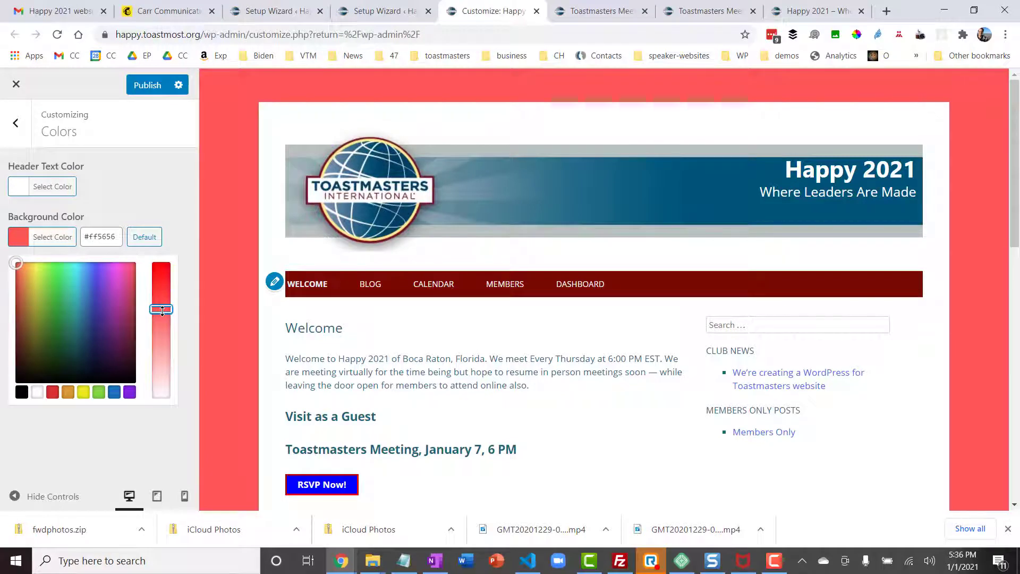
pyautogui.click(82, 393)
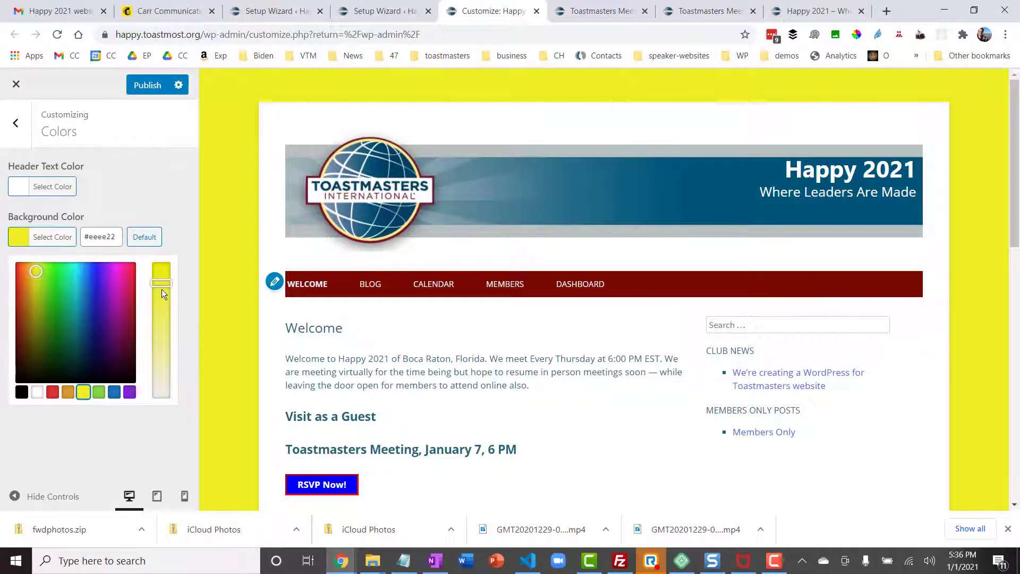
pyautogui.moveTo(162, 289); pyautogui.dragTo(167, 378)
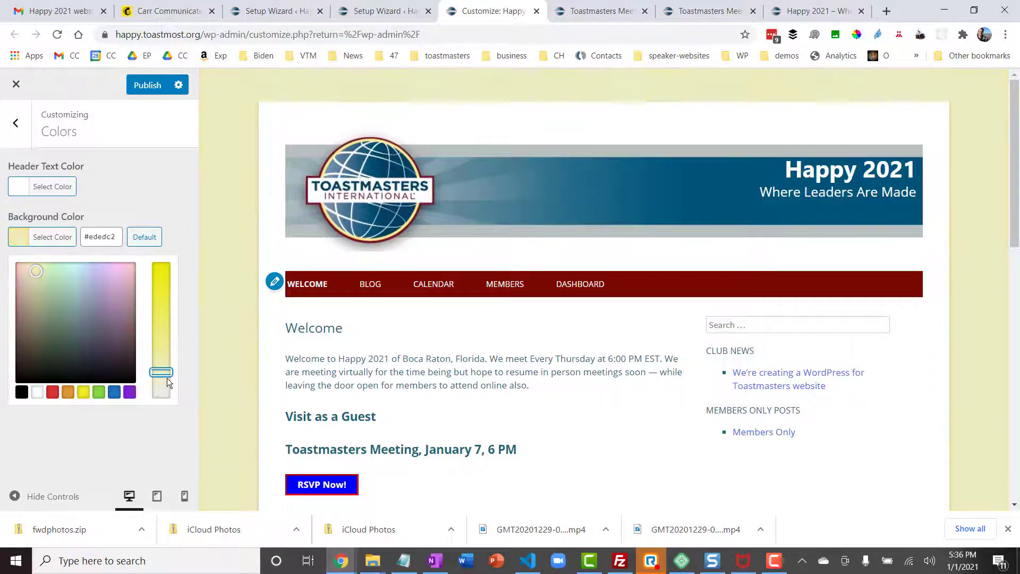
pyautogui.click(184, 294)
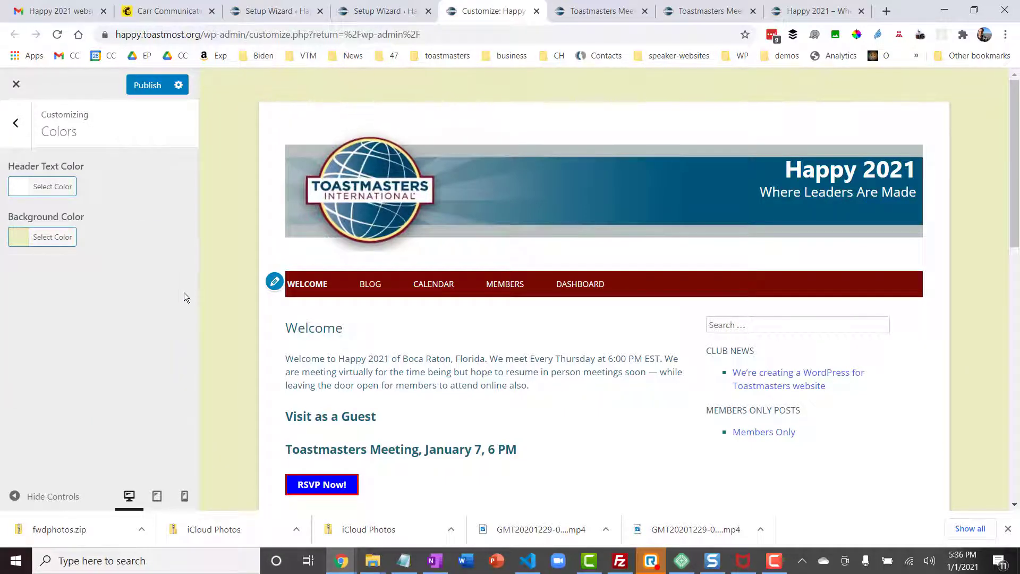
pyautogui.click(148, 86)
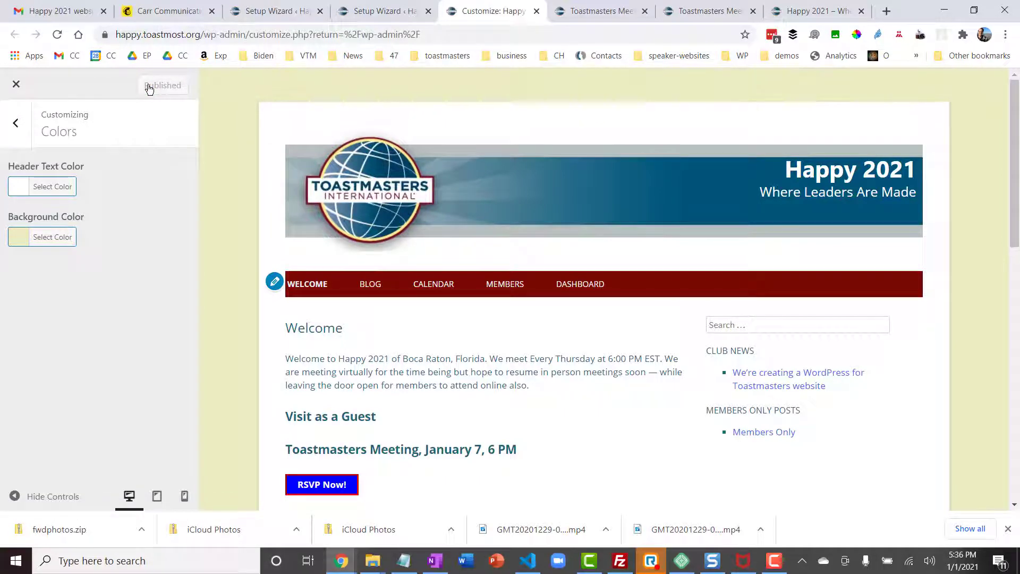
pyautogui.click(16, 85)
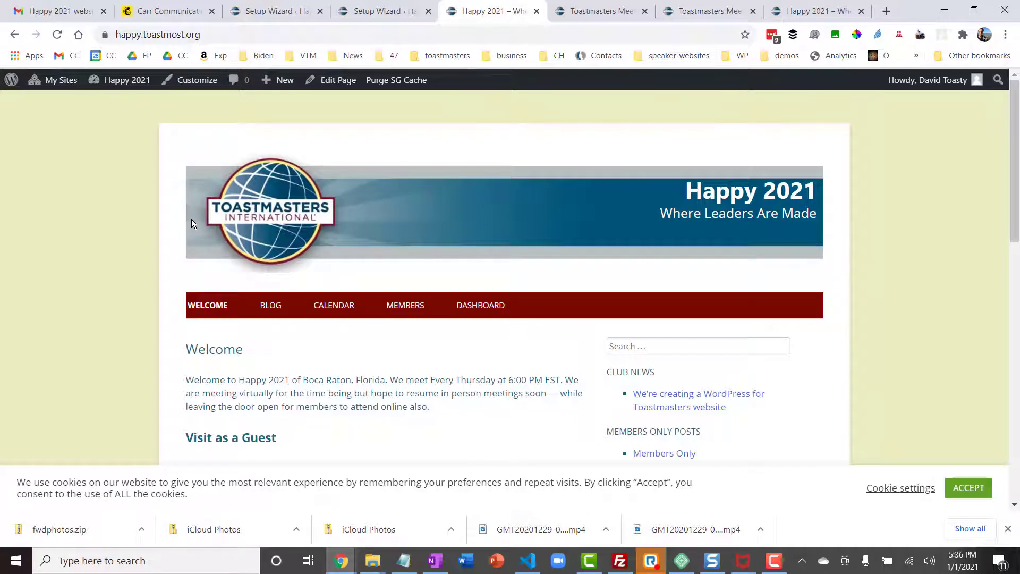
# Live-preview and activate the Twenty Seventeen TM theme, then view the HAPPY 2021 curtain header.
pyautogui.click(191, 85)
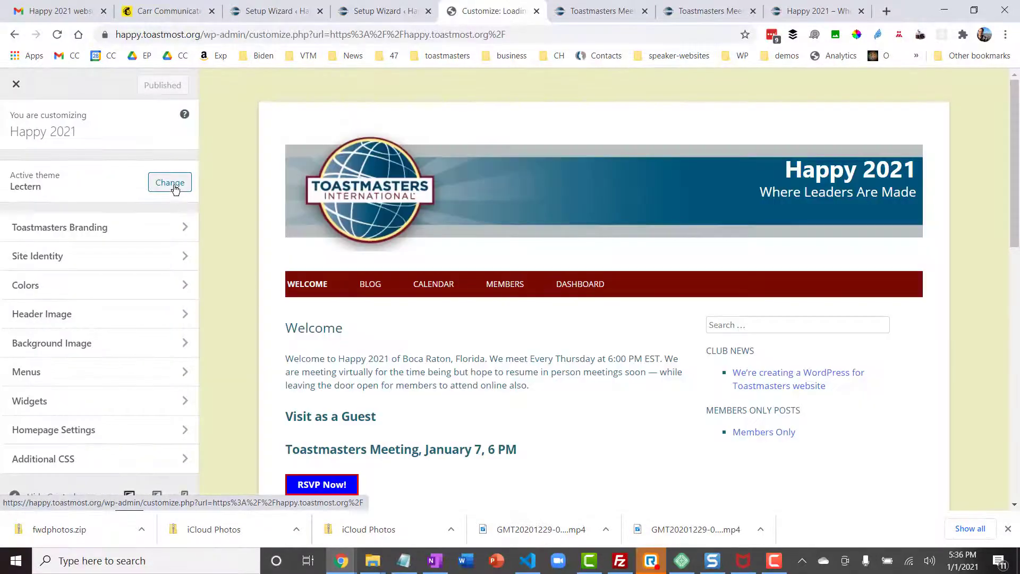
pyautogui.click(174, 186)
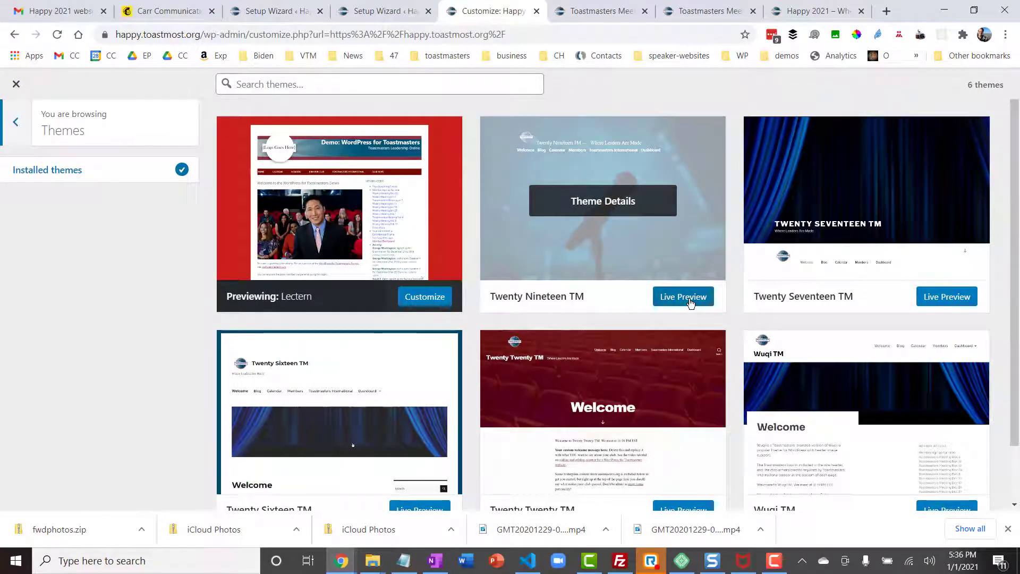
pyautogui.click(951, 298)
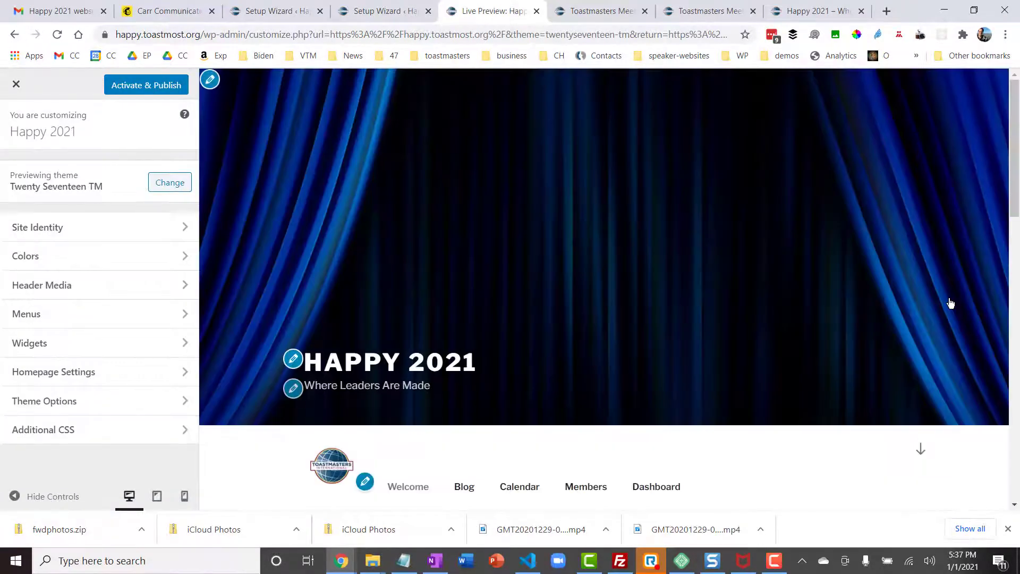
pyautogui.click(142, 89)
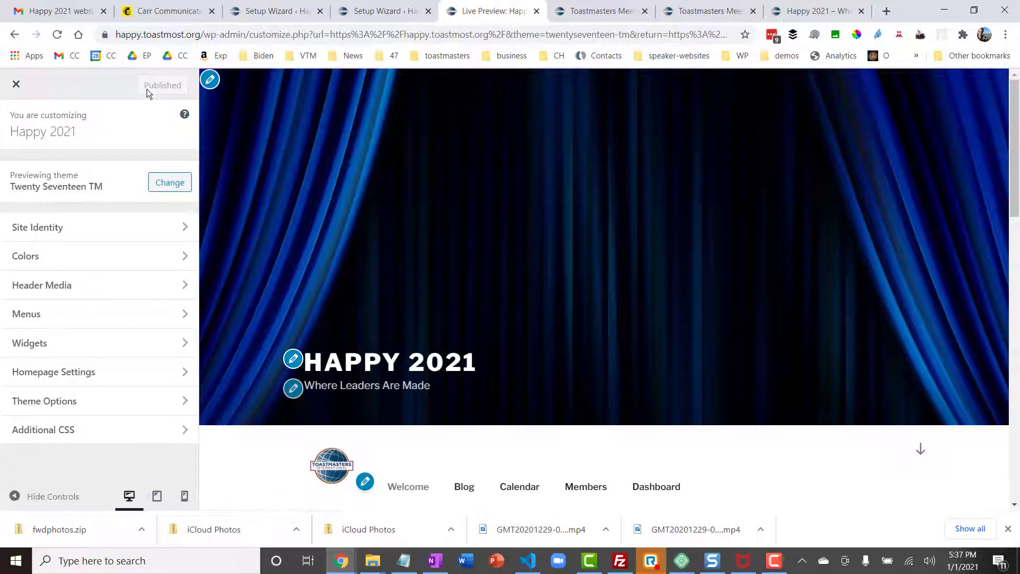
pyautogui.click(11, 86)
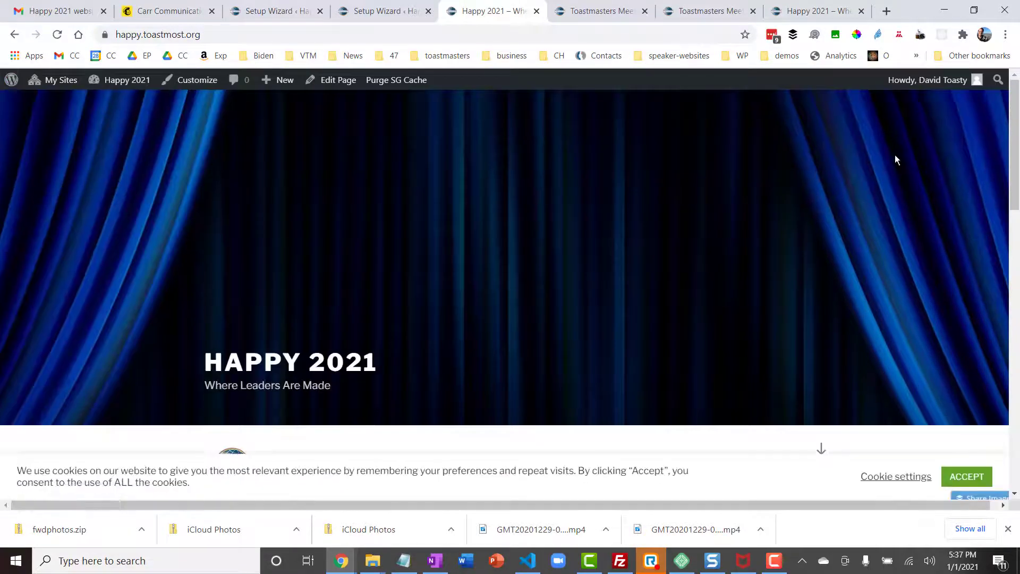
pyautogui.moveTo(1012, 151)
pyautogui.mouseDown()
pyautogui.moveTo(1012, 399)
pyautogui.moveTo(1012, 150)
pyautogui.mouseUp()
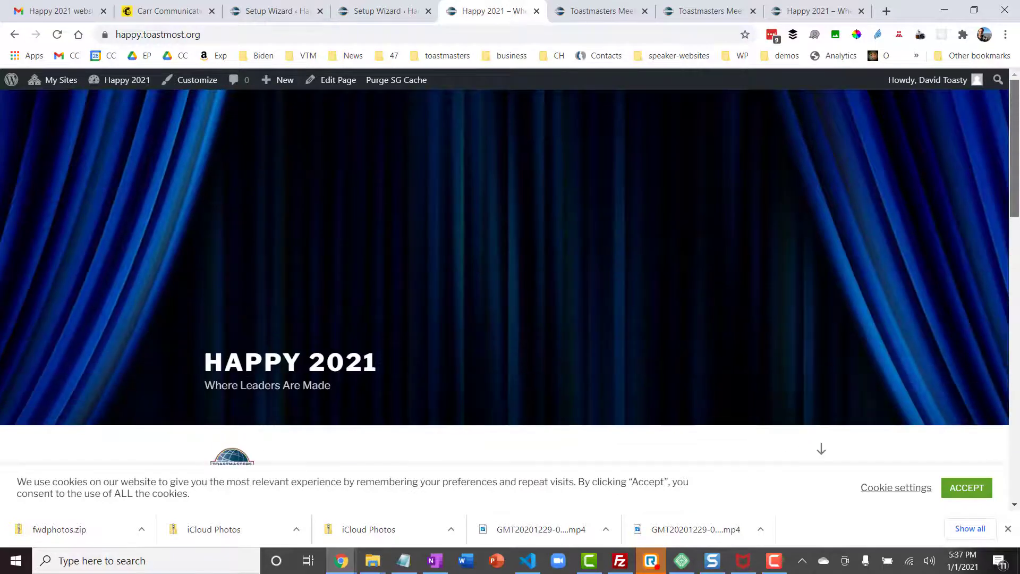
pyautogui.scroll(-4, 671, 312)
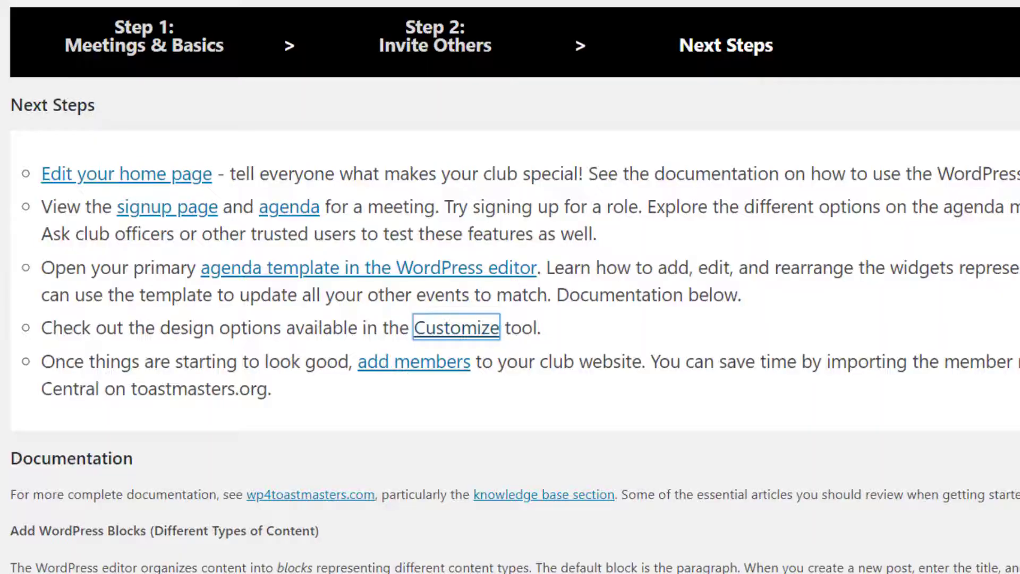
# Follow the 'add members' link to Users > Add Members and scroll to the spreadsheet batch import.
pyautogui.click(696, 326)
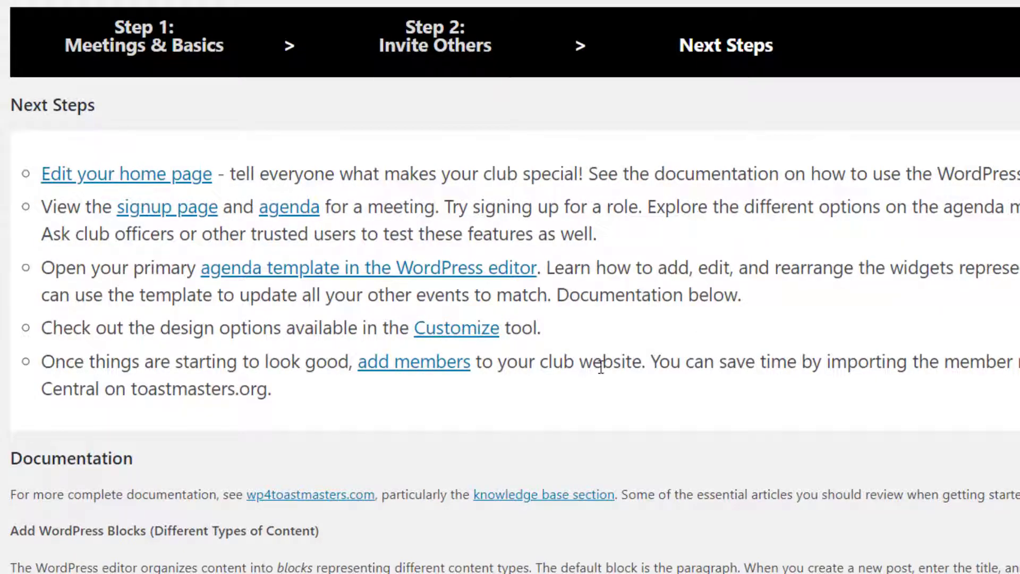
pyautogui.click(429, 364)
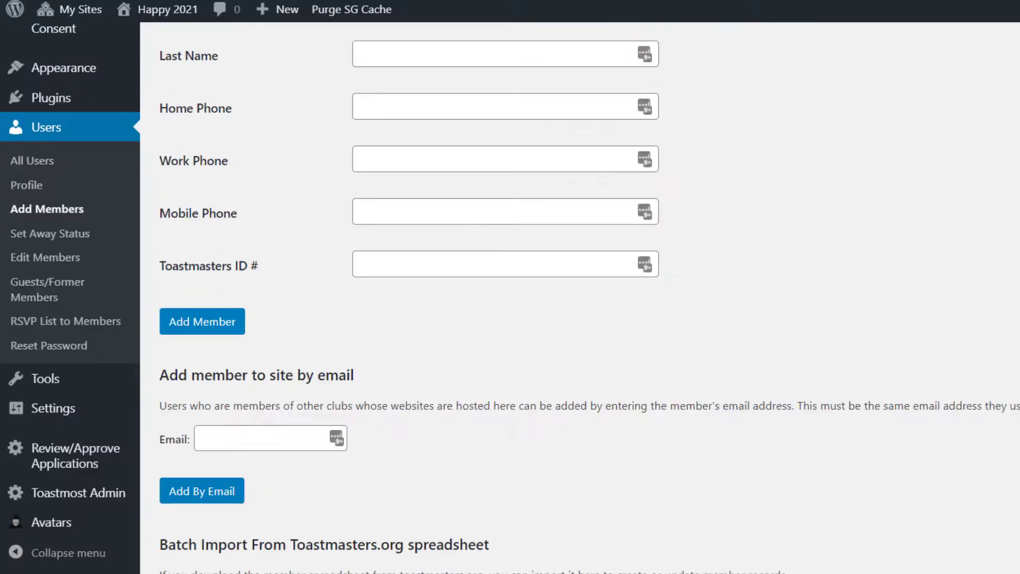
pyautogui.scroll(-4, 584, 298)
pyautogui.scroll(-2, 590, 298)
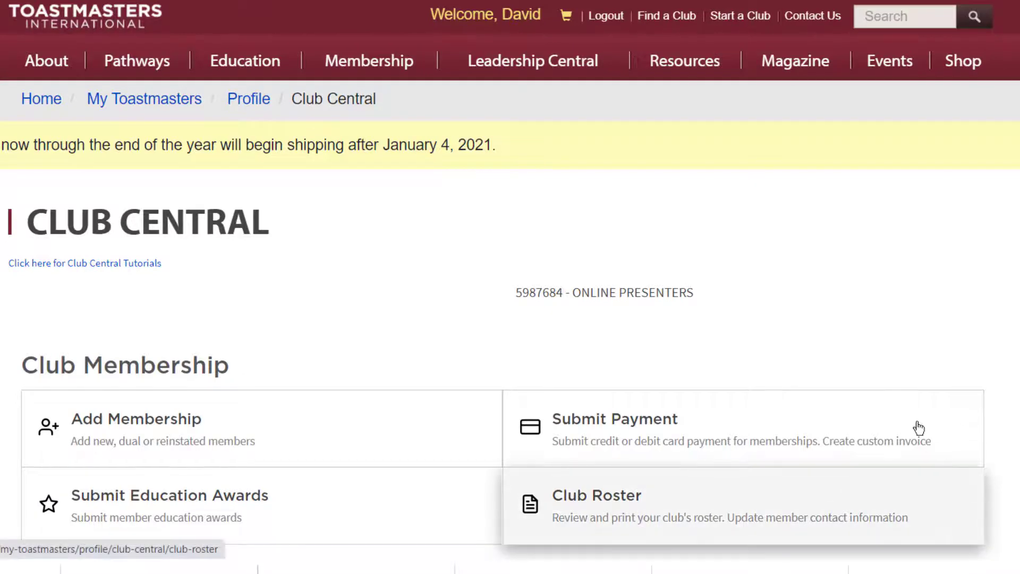
# Open the Club Roster card in Club Central and export it as Excel / CSV.
pyautogui.scroll(-5, 608, 240)
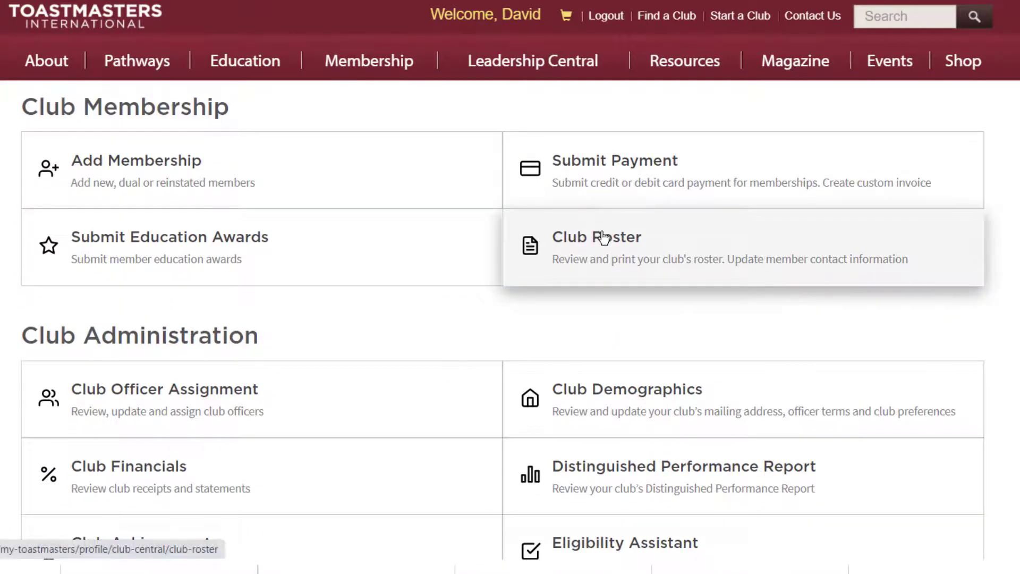
pyautogui.click(606, 239)
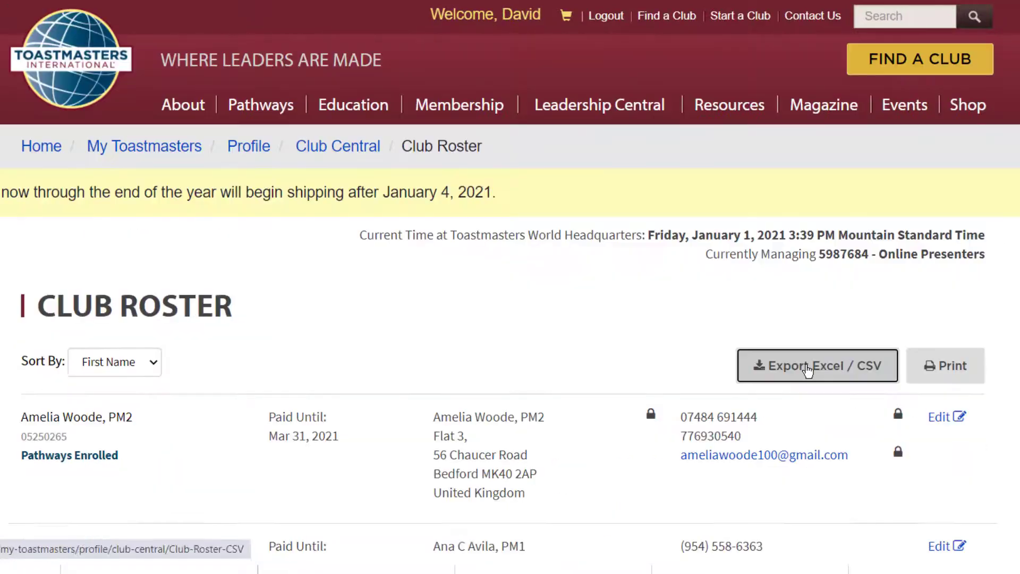
pyautogui.click(806, 369)
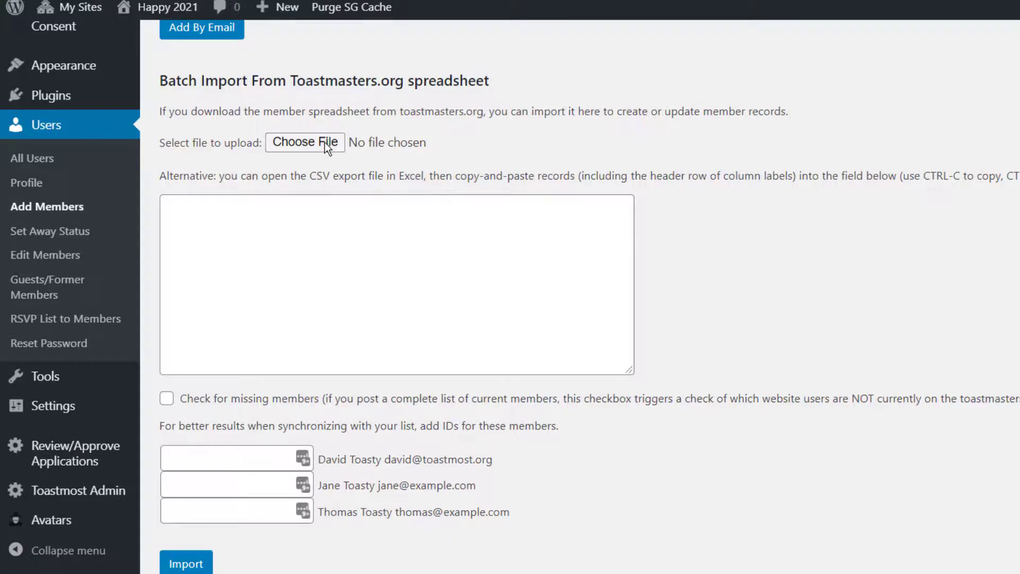
# Upload Club-Roster20210101.csv under Batch Import and import it for review.
pyautogui.click(324, 141)
pyautogui.click(251, 53)
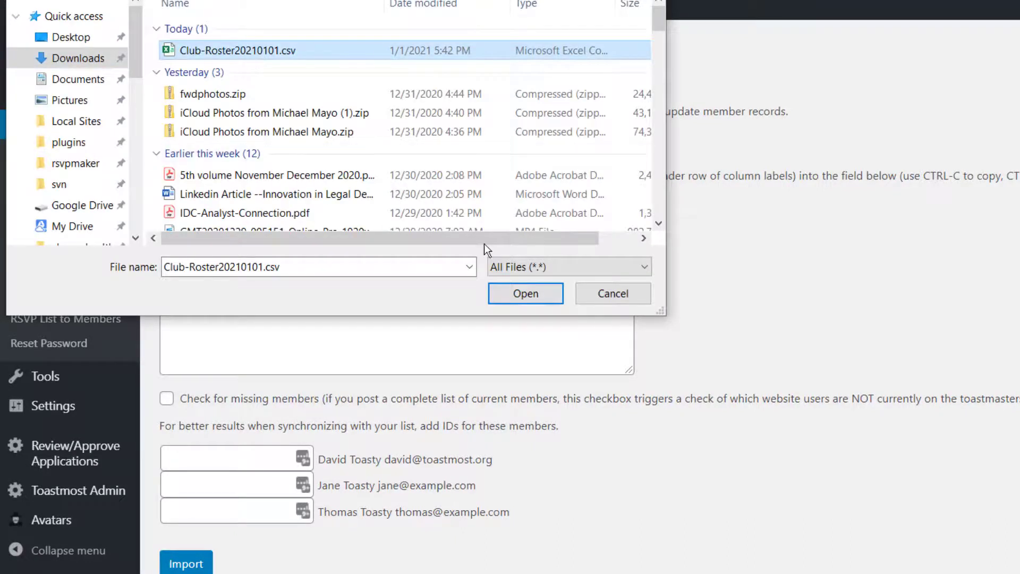
pyautogui.click(526, 294)
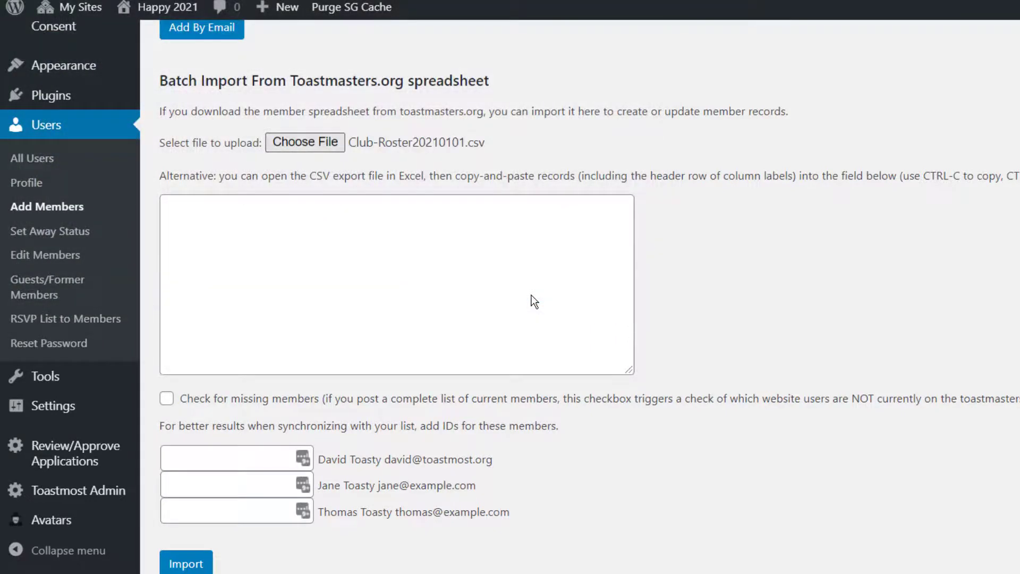
pyautogui.click(191, 563)
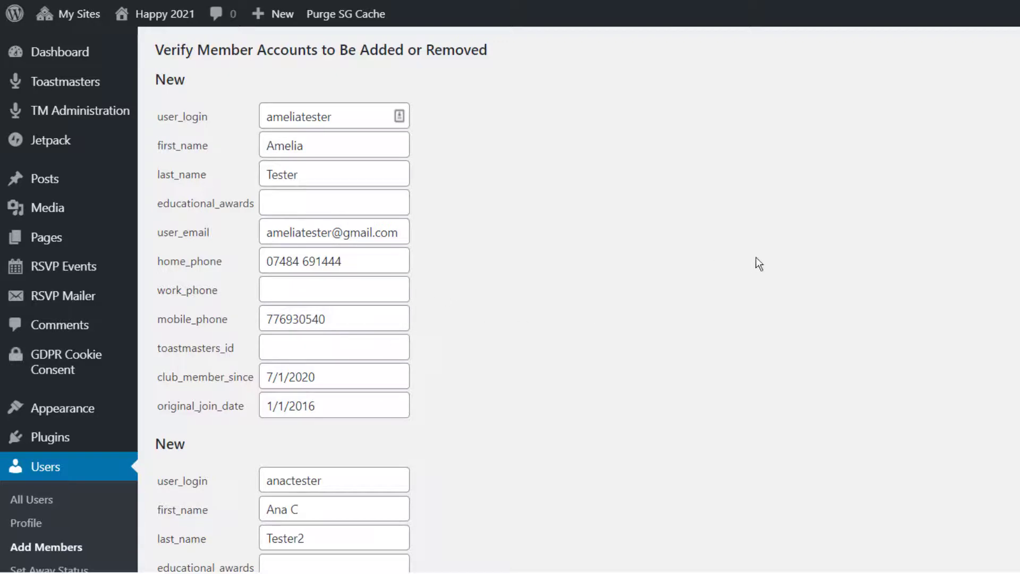
# Review the three imported accounts and submit to create them with registration emails.
pyautogui.scroll(-15, 579, 301)
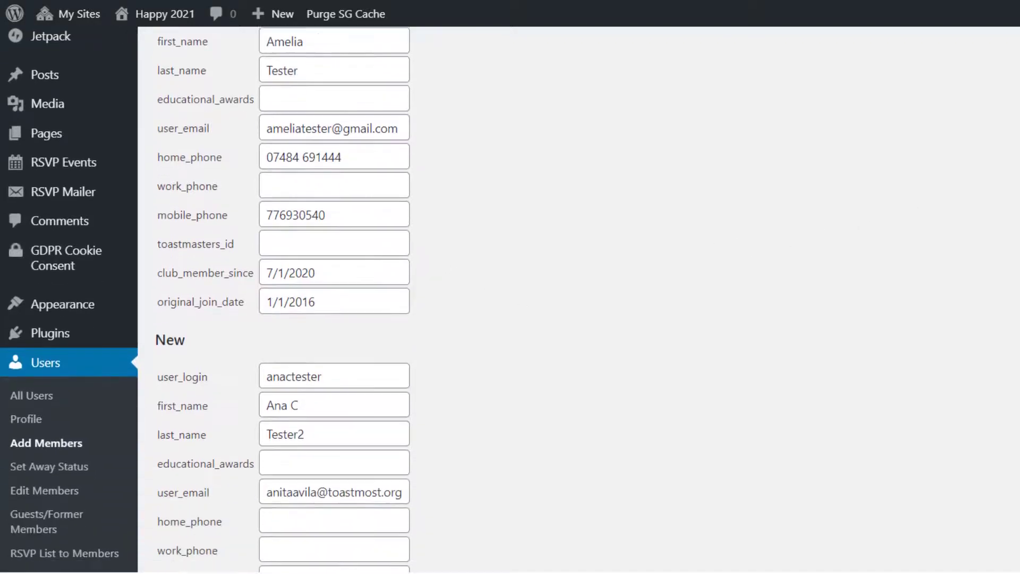
pyautogui.scroll(-3, 580, 301)
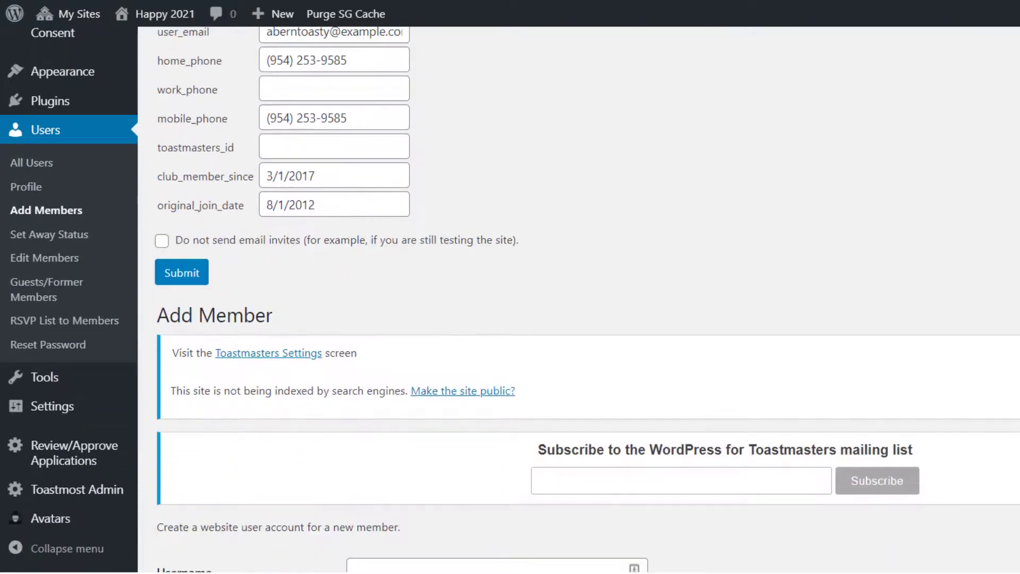
pyautogui.click(196, 280)
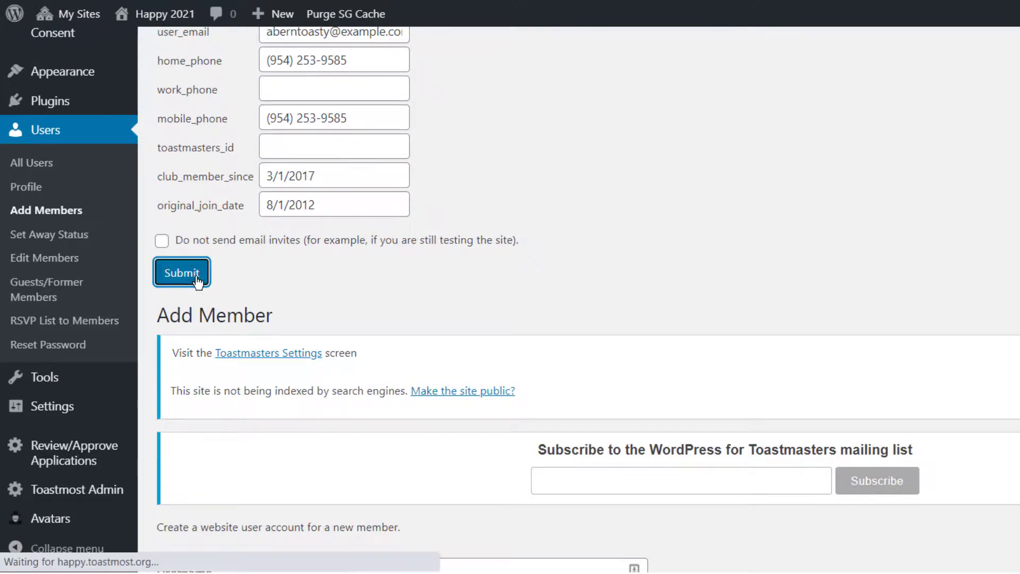
pyautogui.scroll(-3, 197, 282)
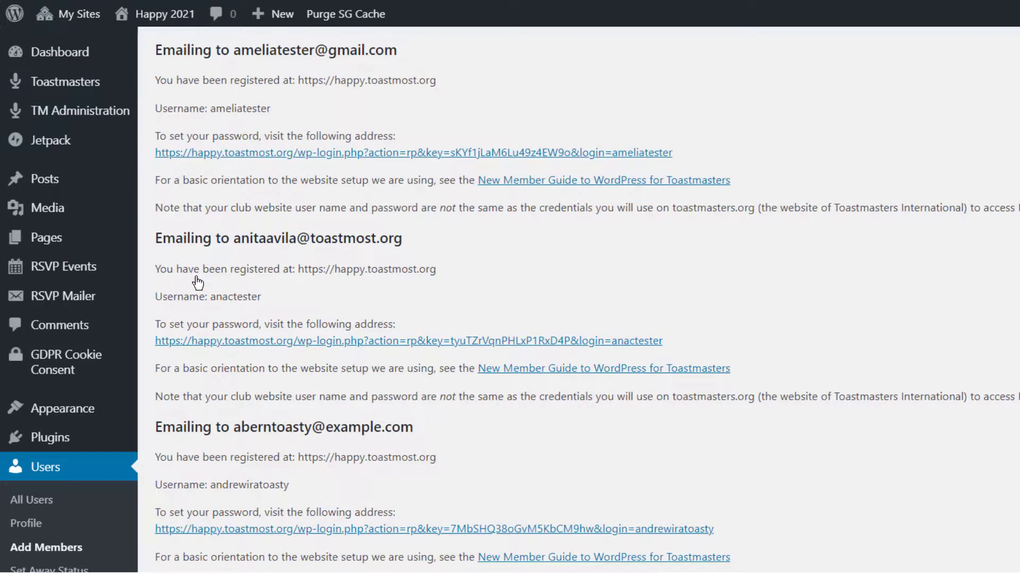